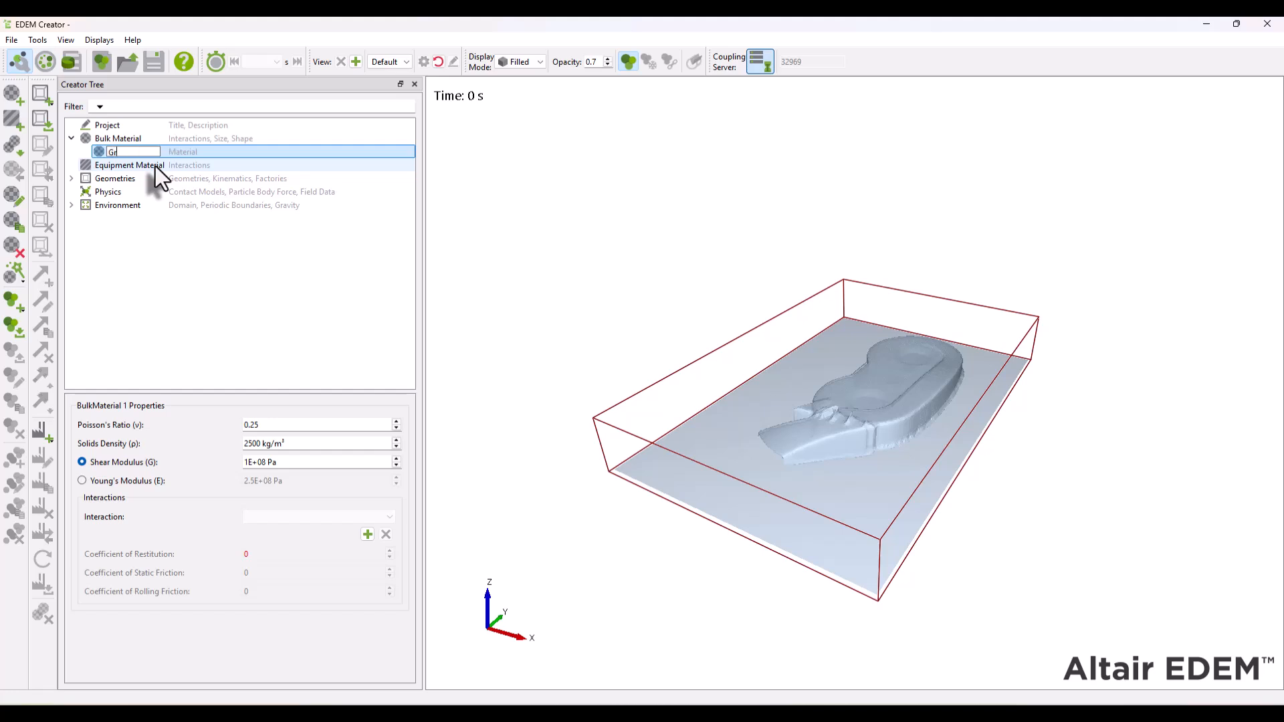
- Name the bulk material Grass and set its solids density to 120 kg/m³ and shear modulus to 8.24E+07 Pa
key("Return")
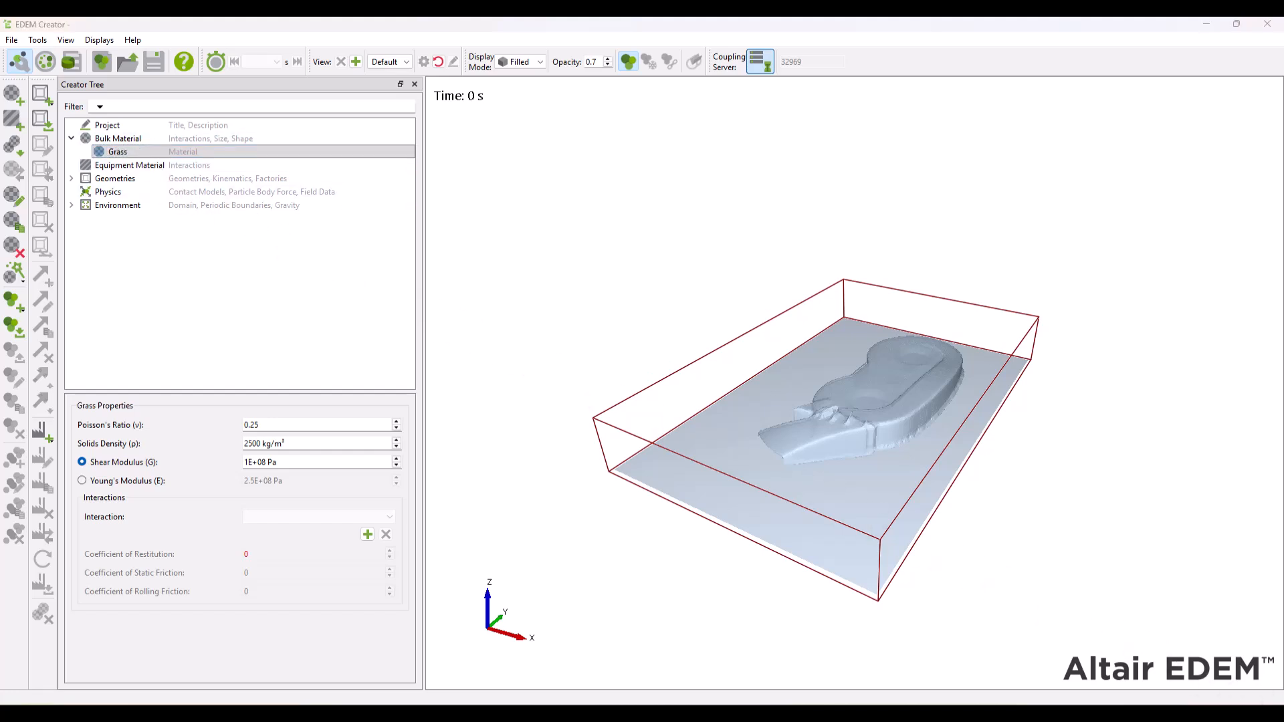
left_click(324, 446)
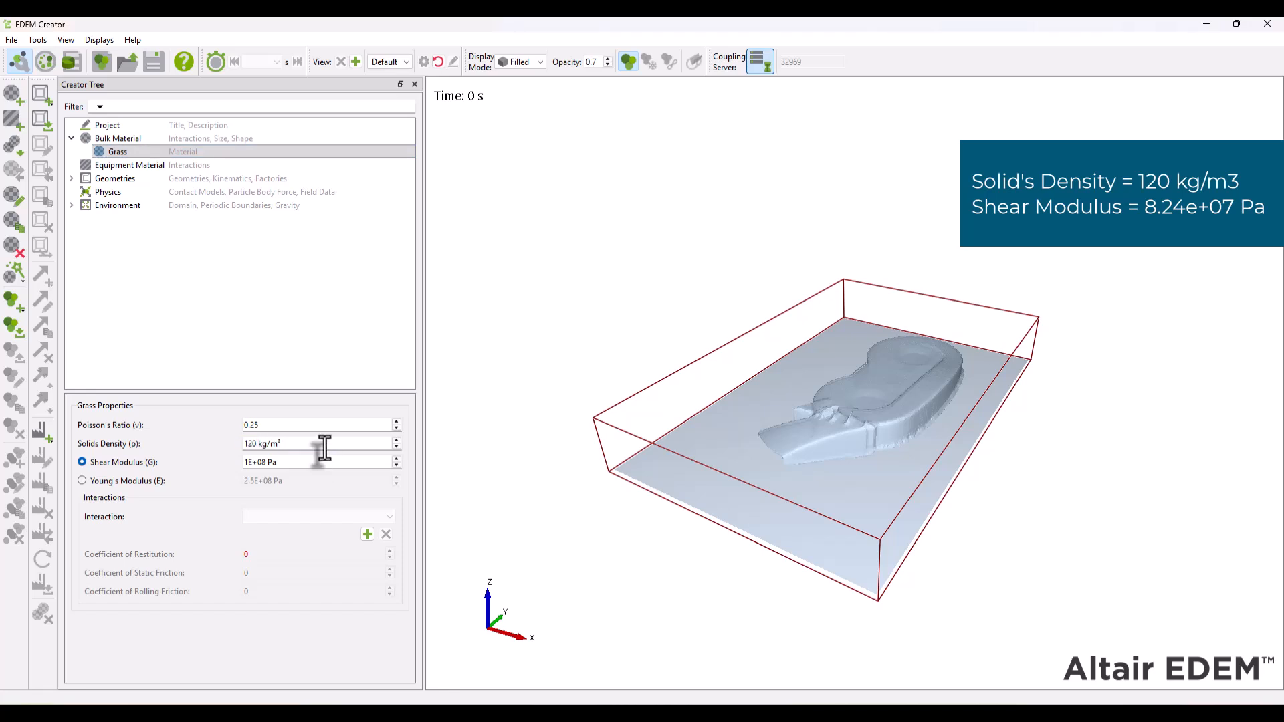
key("Tab")
key("Tab")
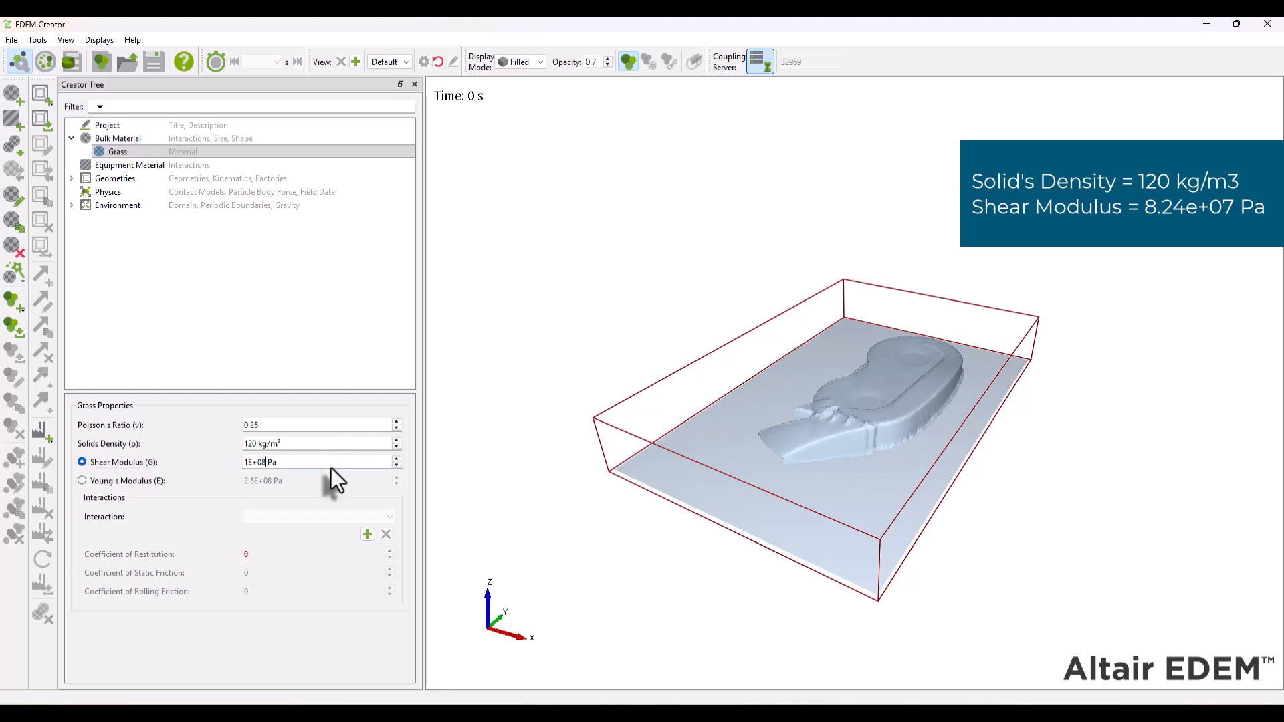
type("8.24e7")
key("Return")
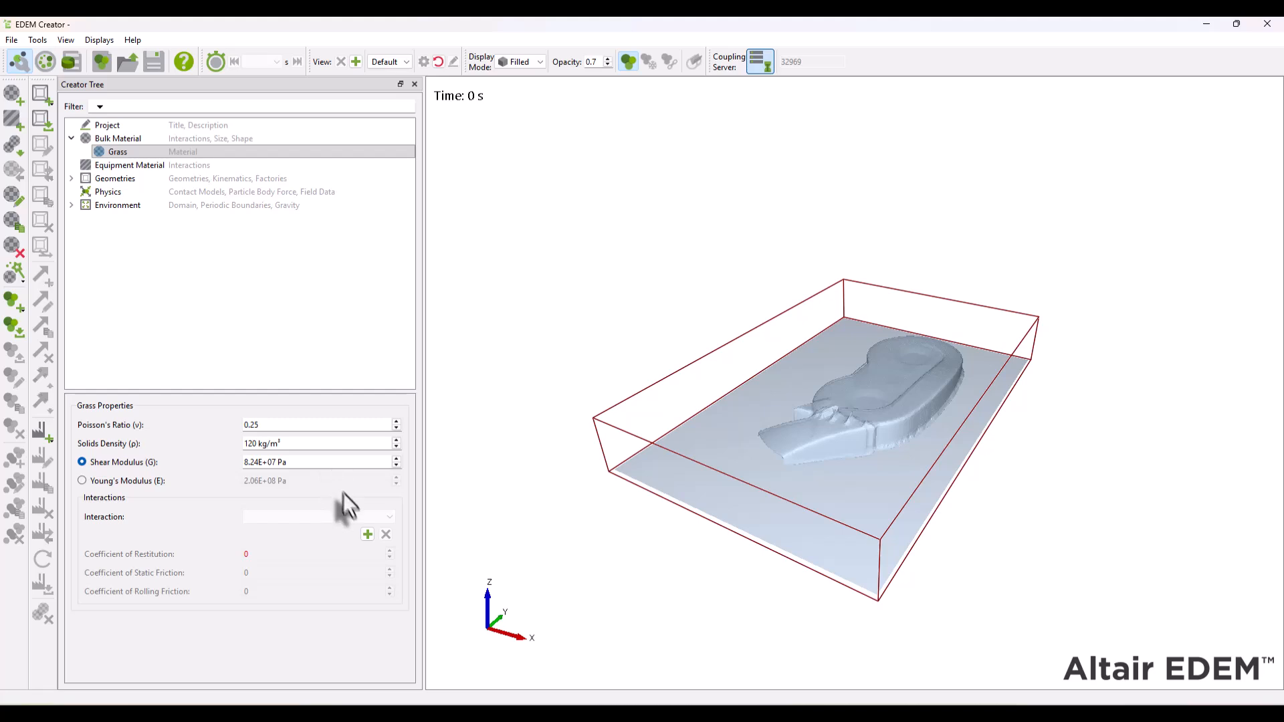
- Add a Grass-to-Grass interaction with a coefficient of restitution of 0.2 and a coefficient of static friction of 0.85
left_click(368, 539)
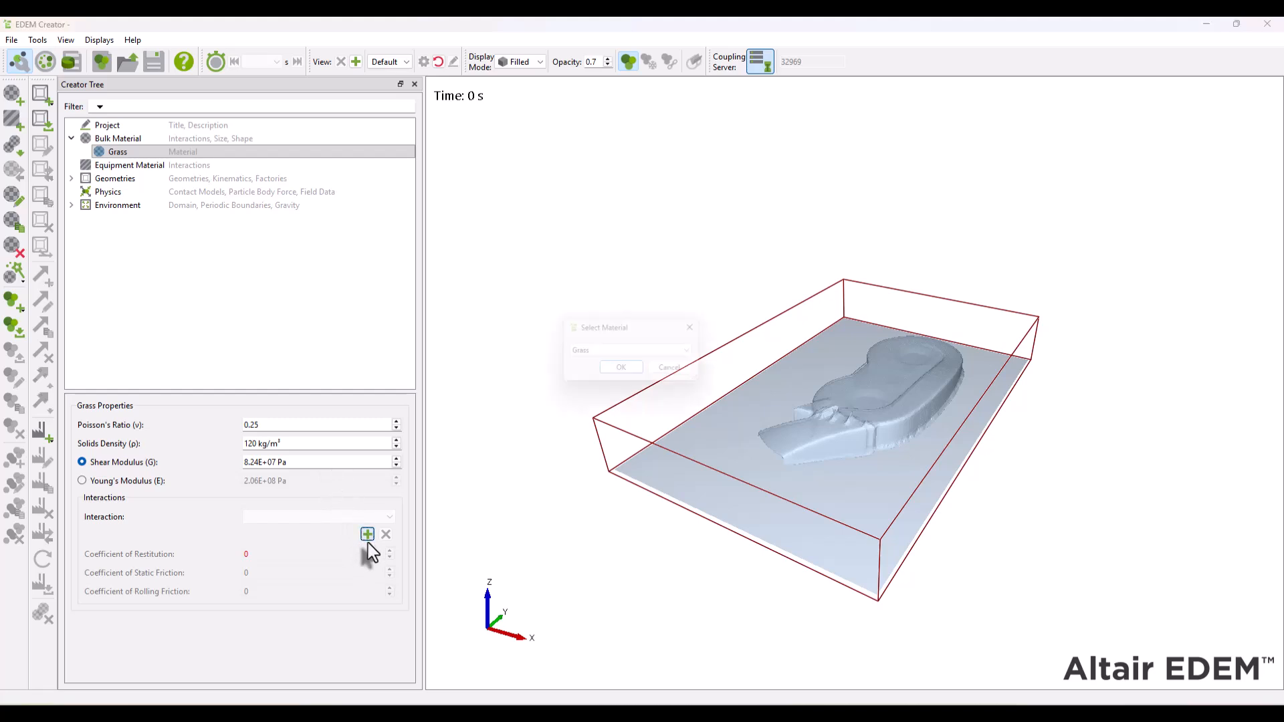
left_click(624, 370)
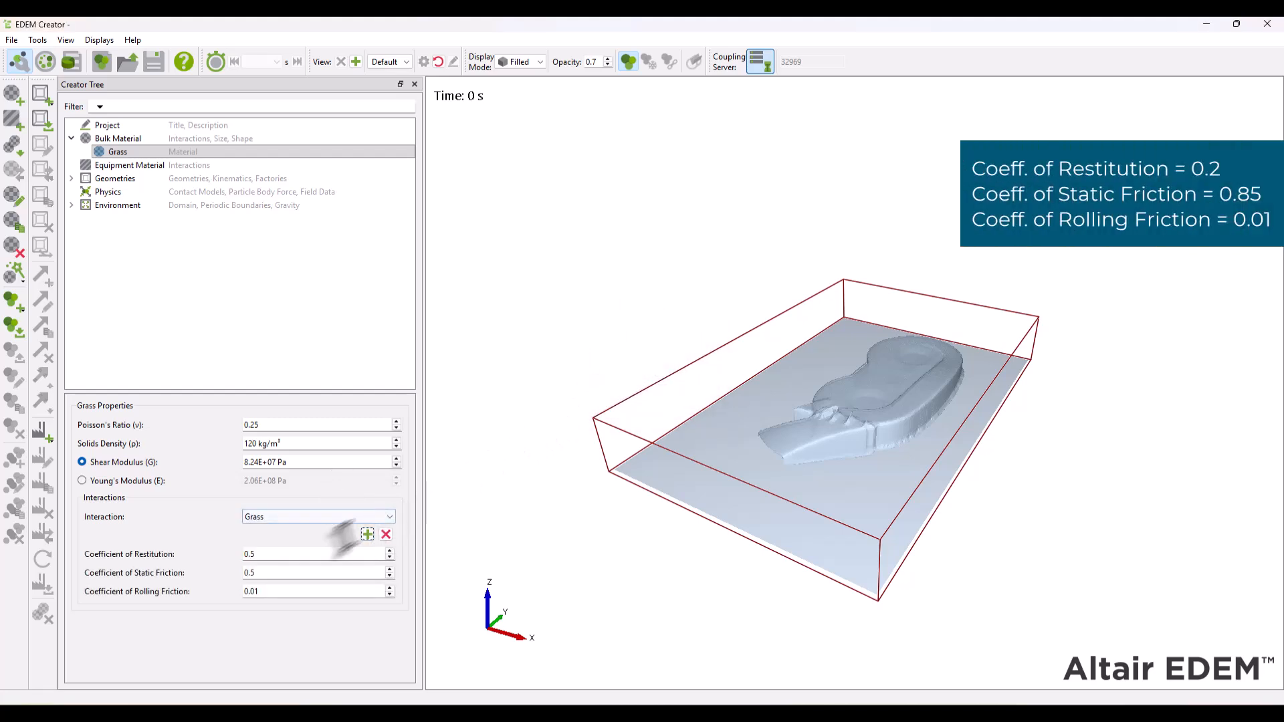
double_click(281, 555)
type("0.2")
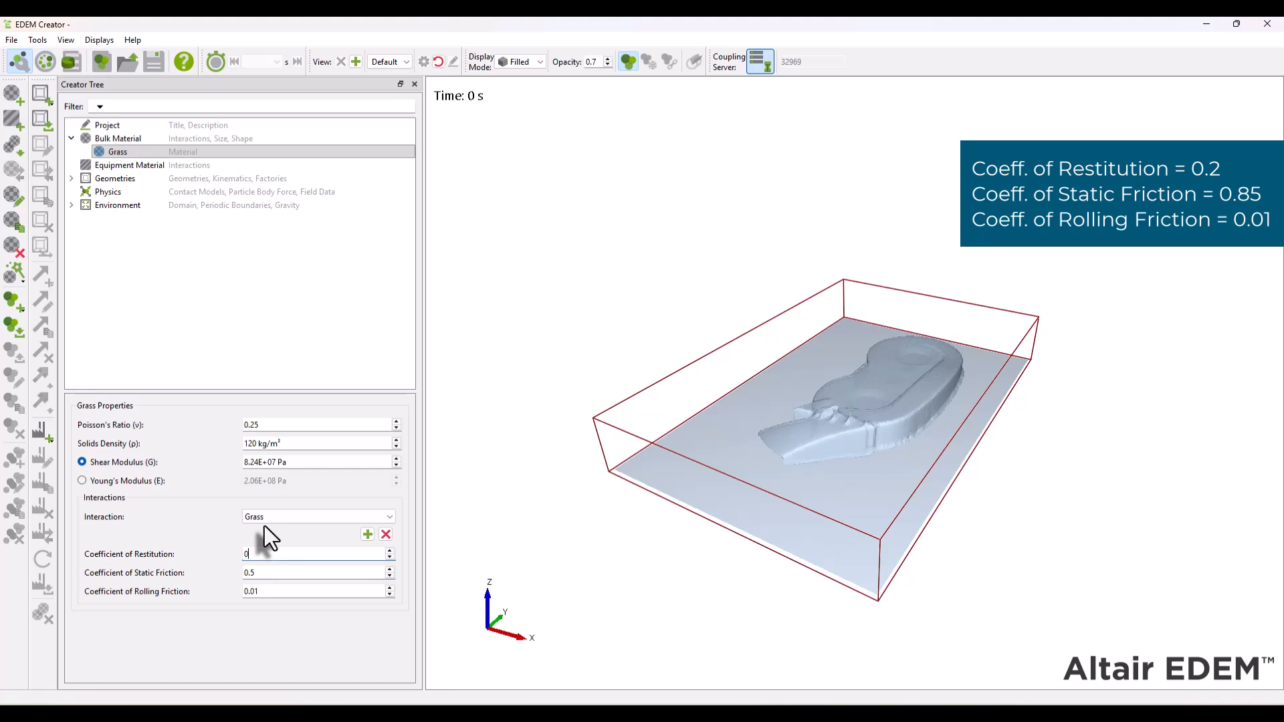
key("Tab")
type("0.85")
key("Tab")
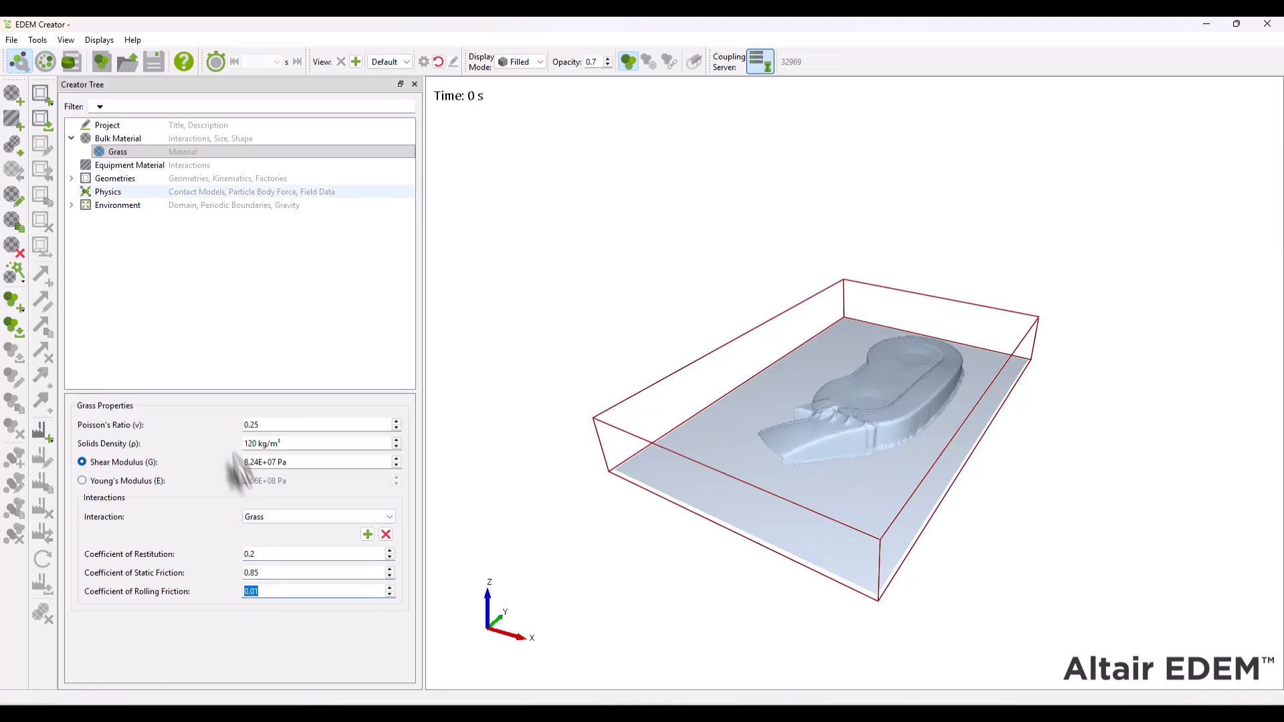
- Add a sphero-cylinder particle to the Grass material and name it Base
right_click(105, 152)
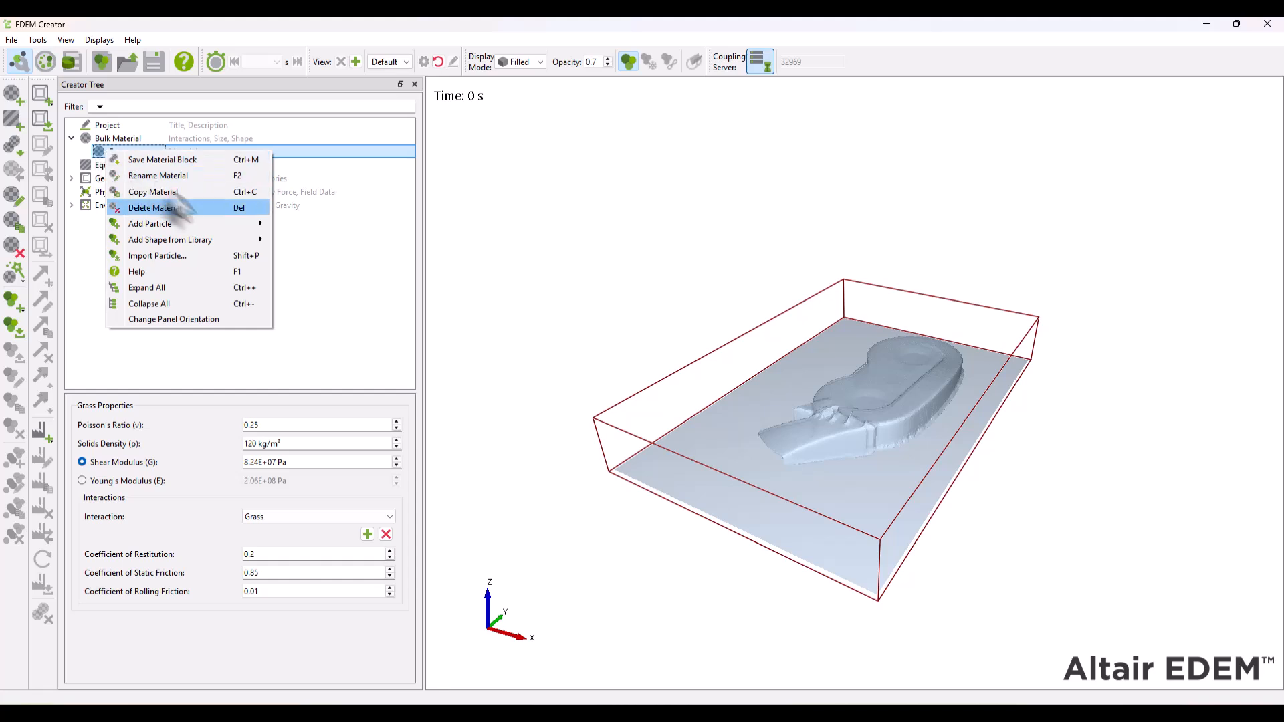
mouse_move(234, 226)
left_click(327, 260)
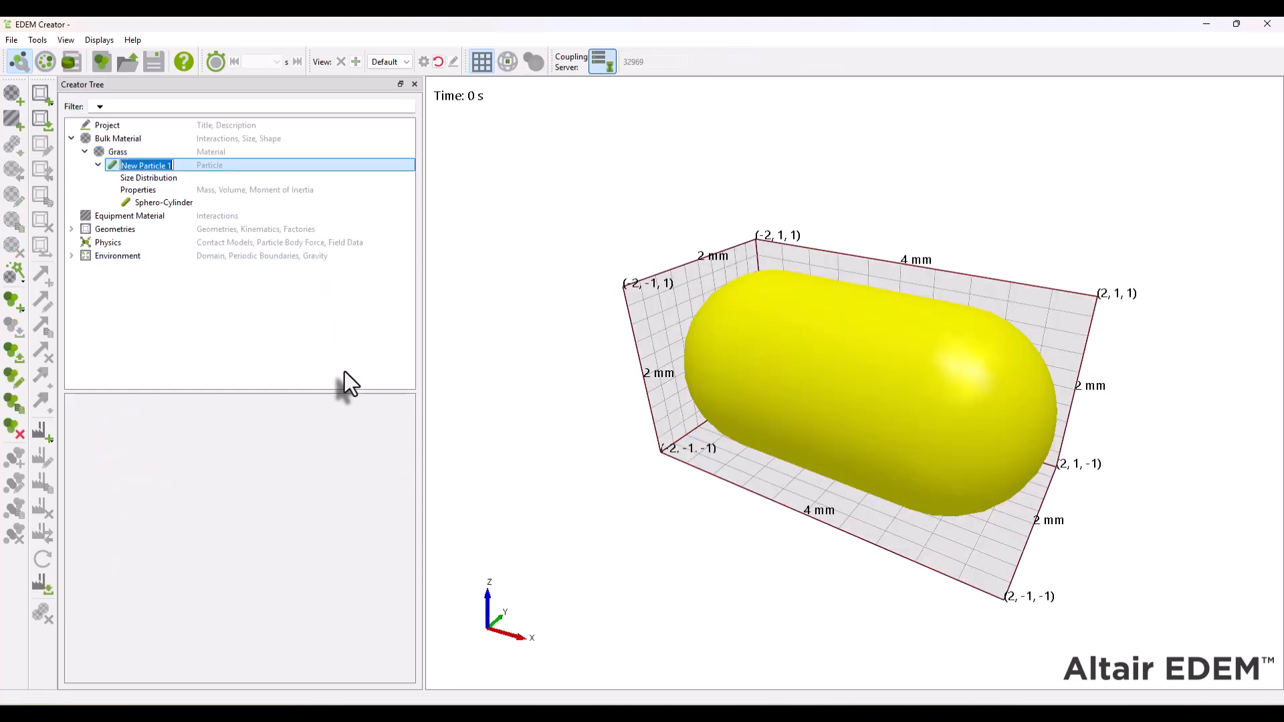
type("Base")
key("Return")
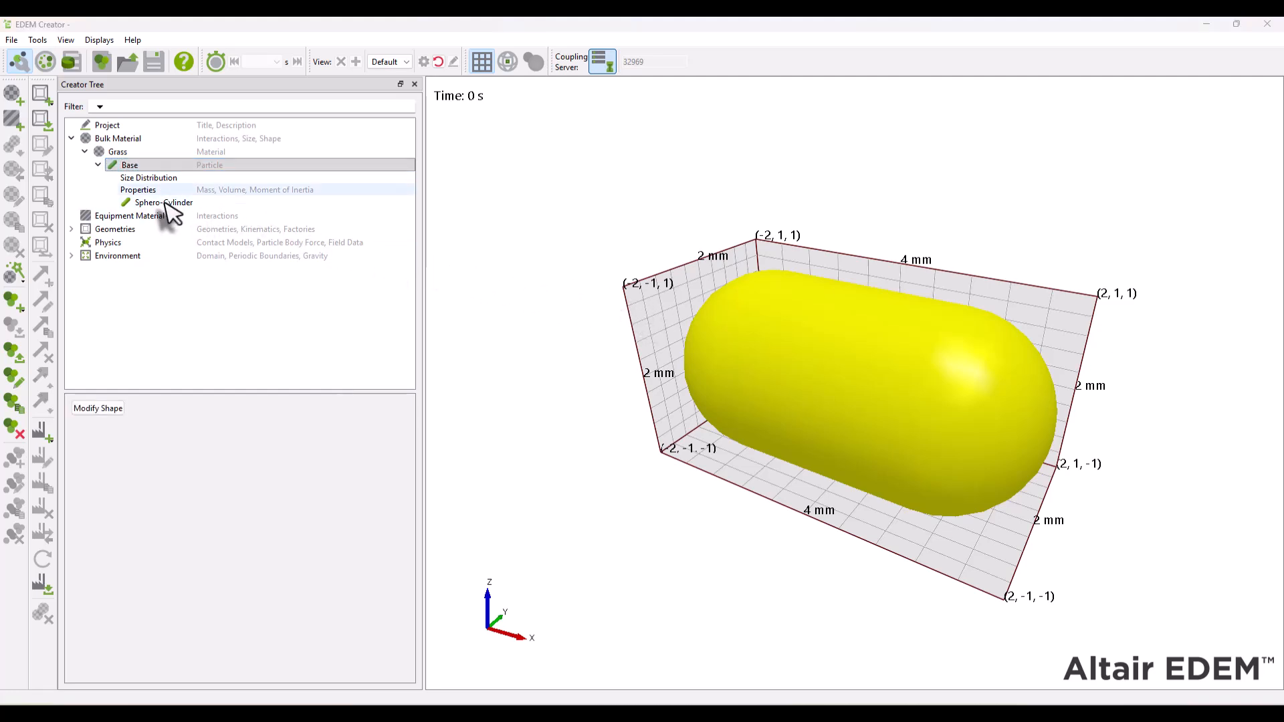
- Set the Base sphero-cylinder's length to 10 mm and its physical radius to 2 mm
left_click(166, 203)
left_click(182, 426)
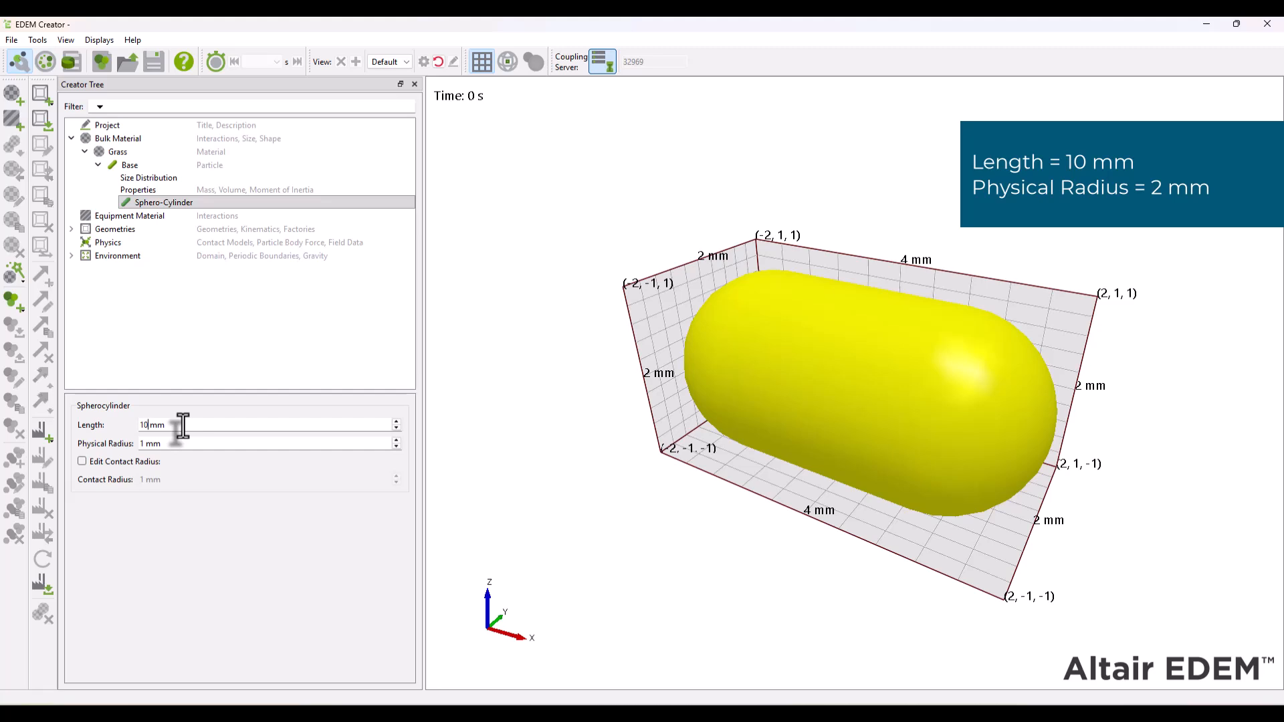
key("Tab")
key("Return")
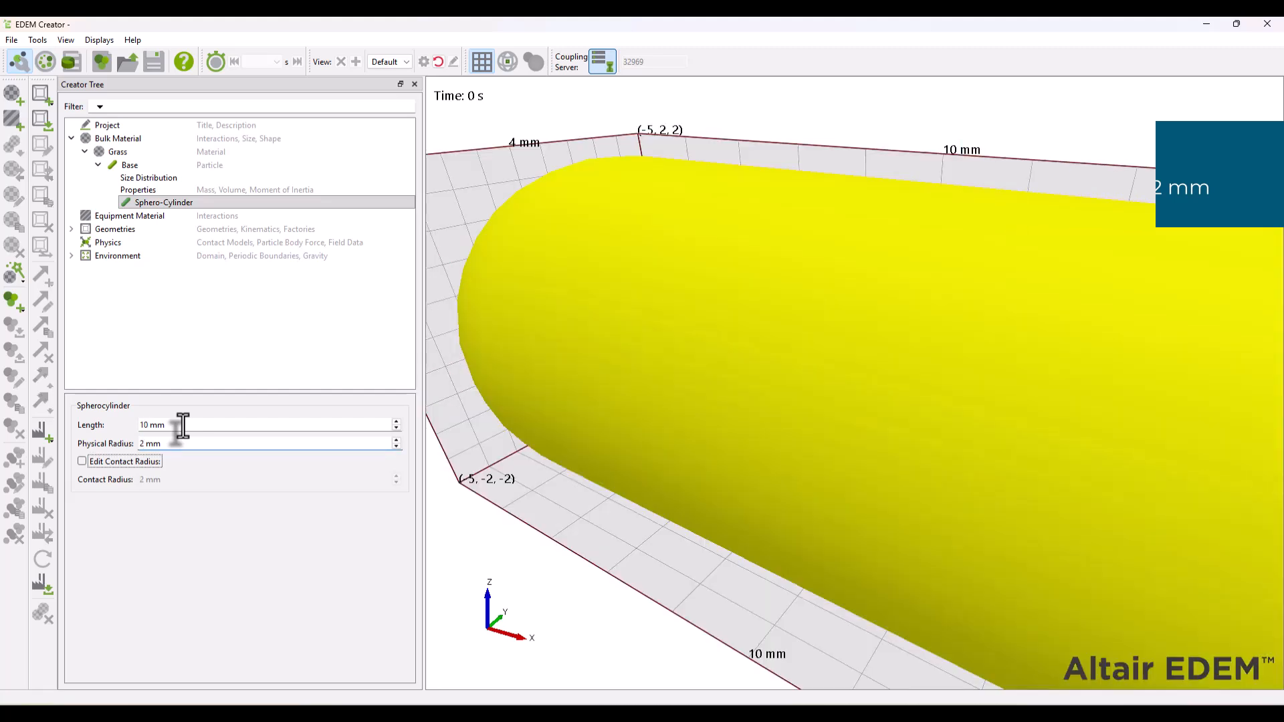
- Enable auto calculation of the Base particle's properties and turn on its fixed velocity option
left_click(138, 190)
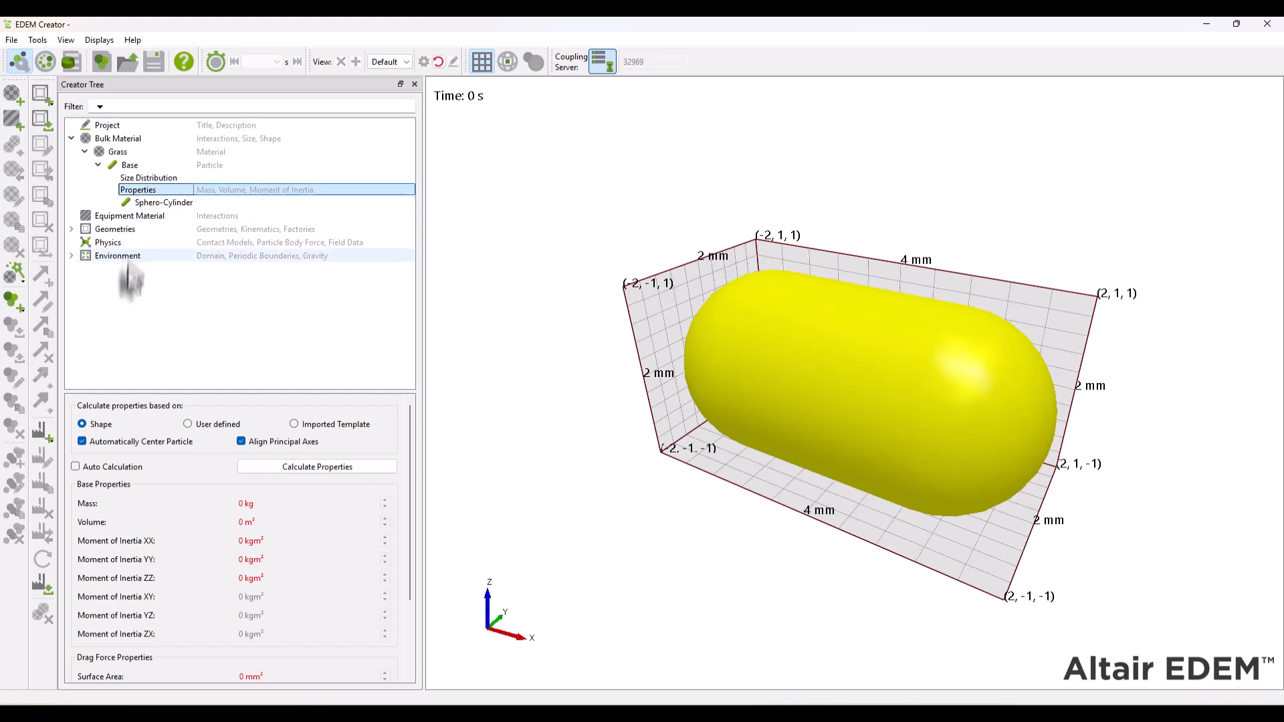
left_click(110, 468)
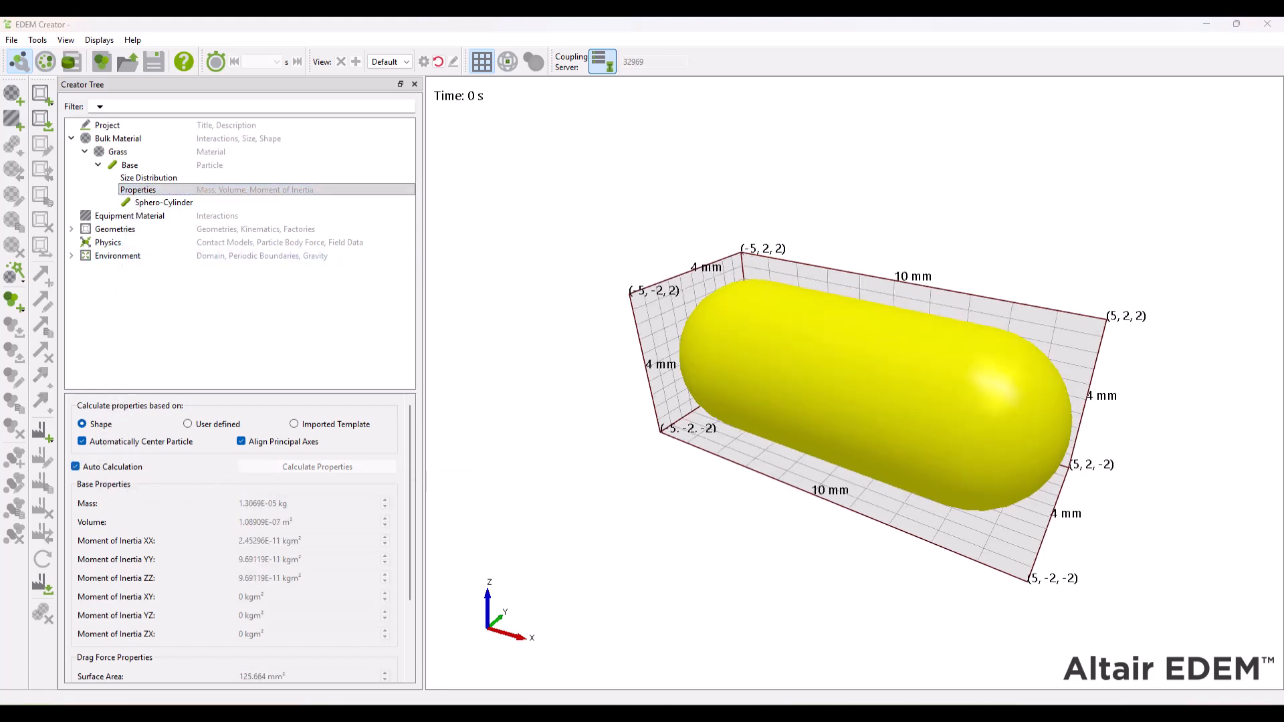
left_click_drag(408, 497, 407, 567)
left_click(106, 674)
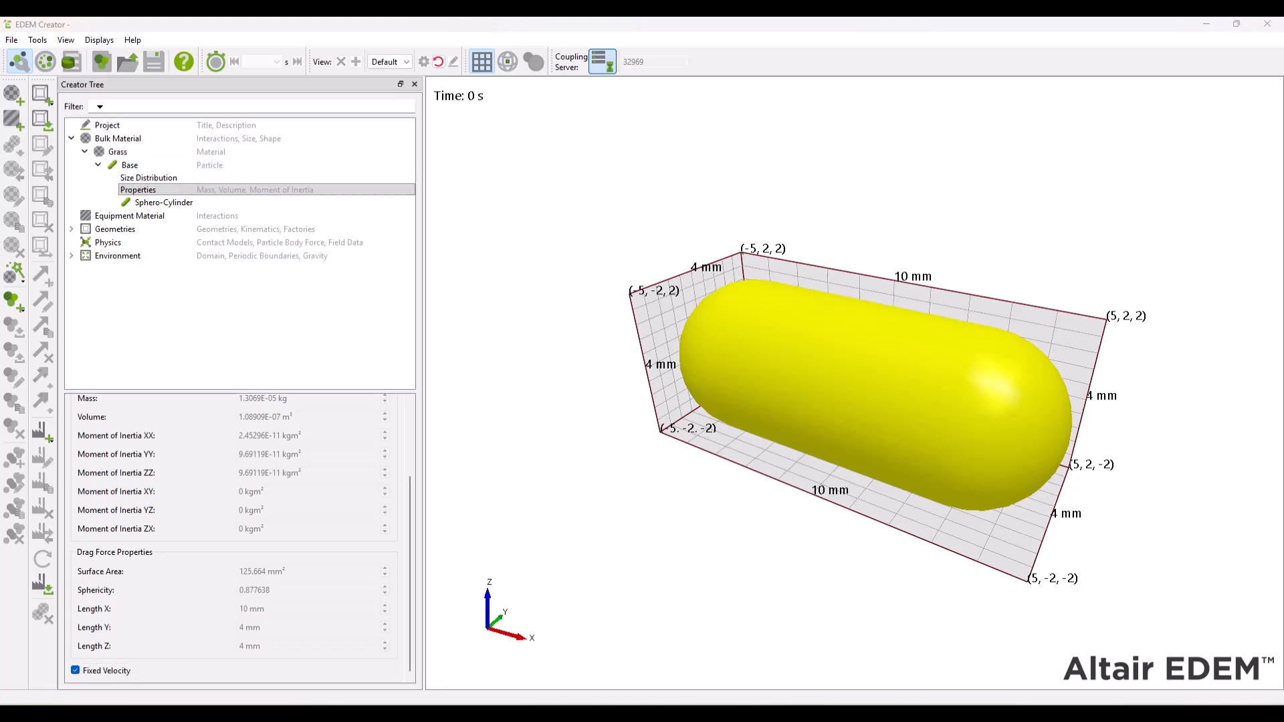
- Add a second sphero-cylinder particle to the Grass material and name it Mid
right_click(121, 157)
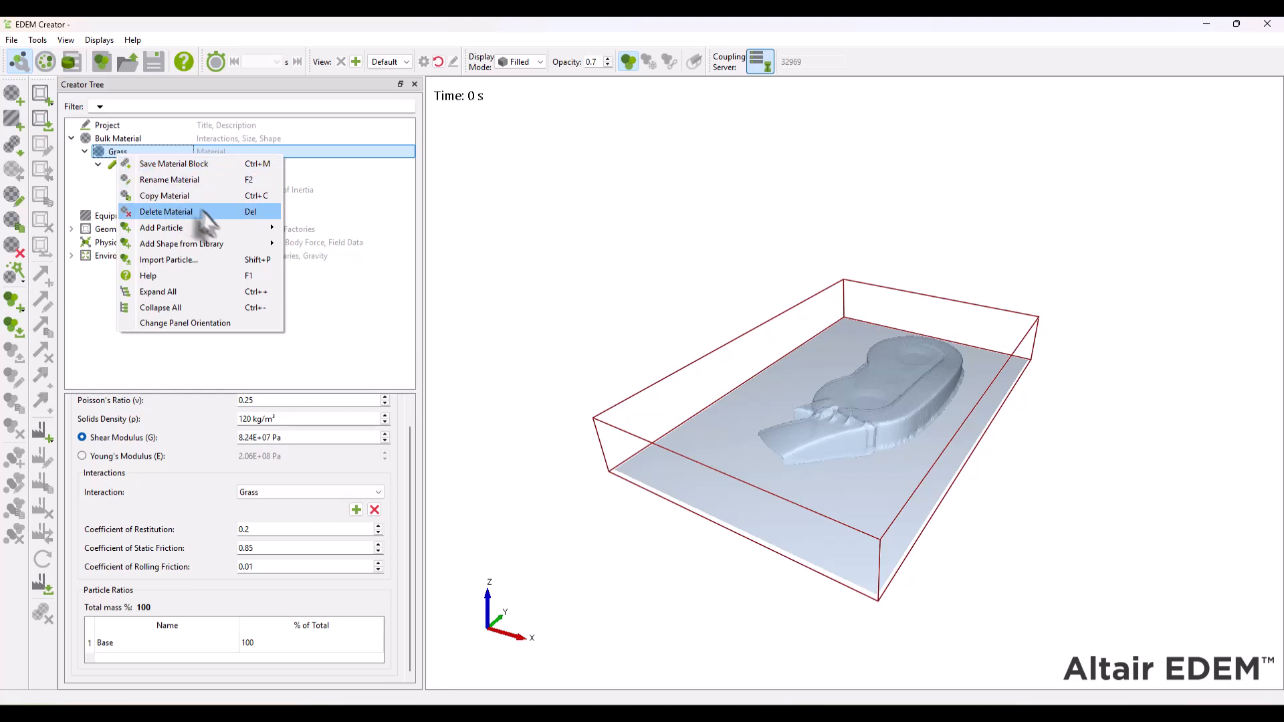
mouse_move(232, 229)
left_click(339, 260)
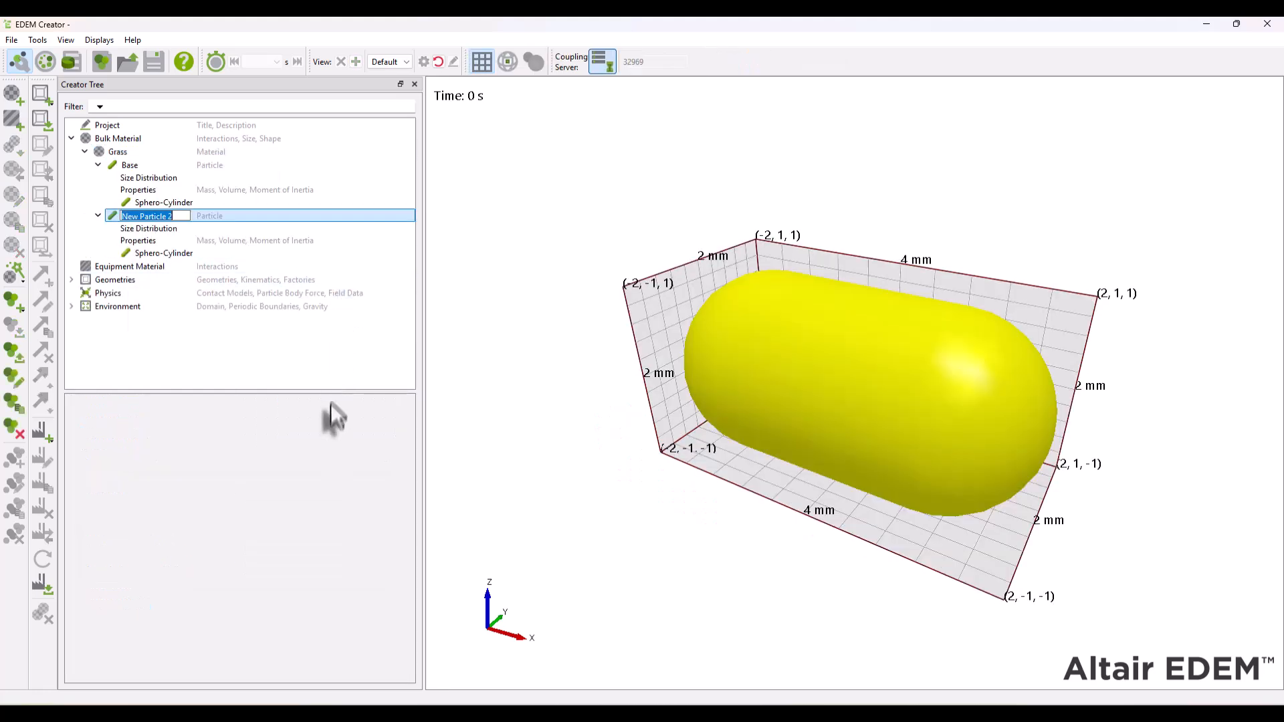
type("Mid")
key("Return")
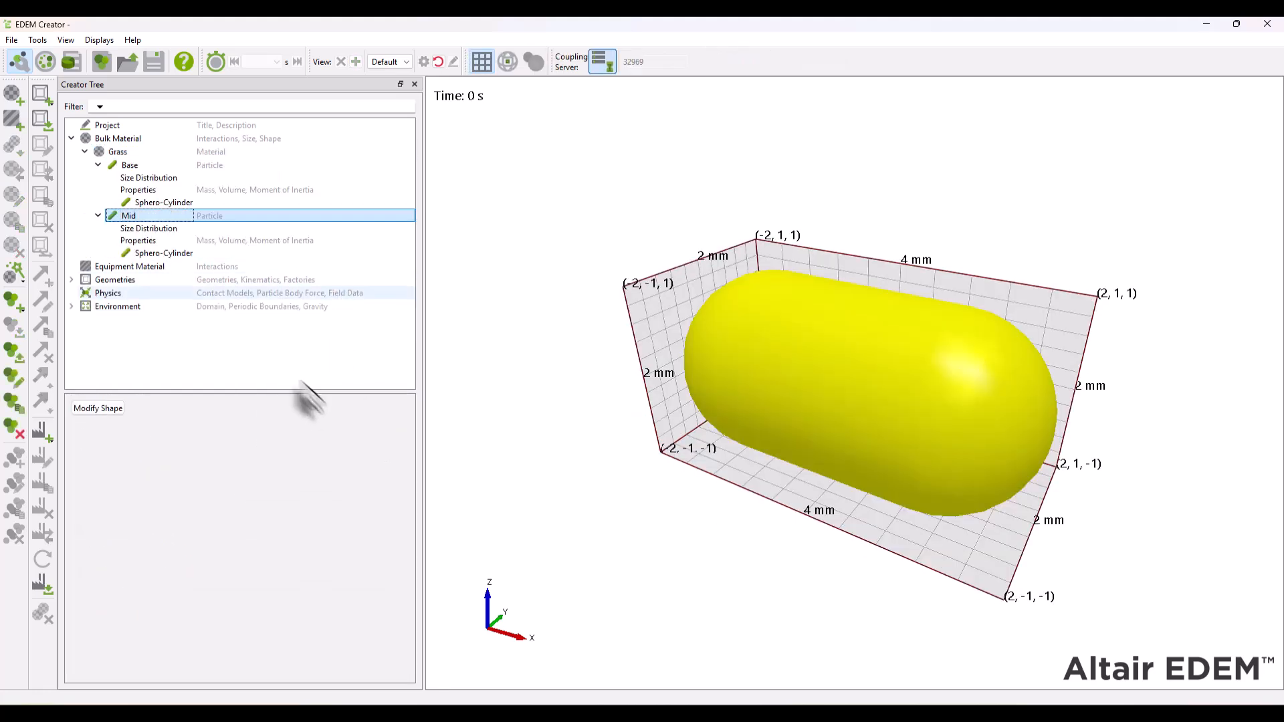
- Set the Mid sphero-cylinder's length to 10 mm and its physical radius to 2 mm
left_click(162, 255)
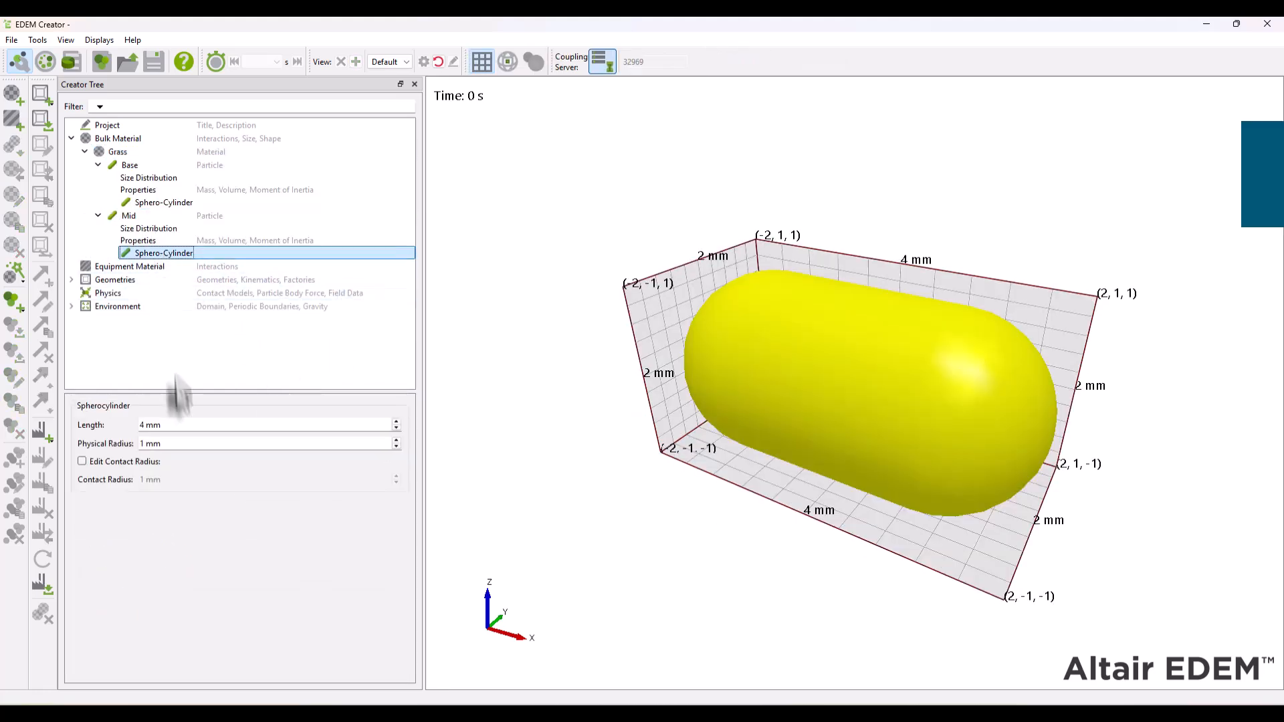
double_click(186, 428)
type("10")
key("Tab")
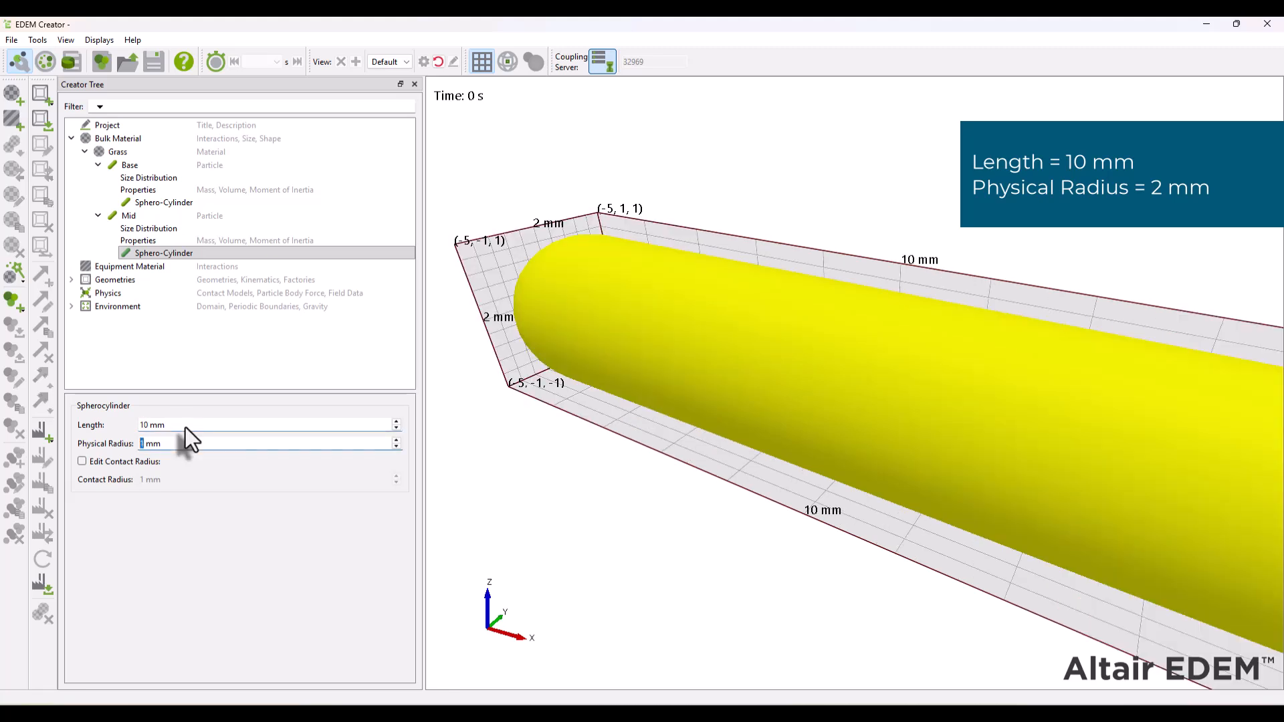
type("2")
key("Return")
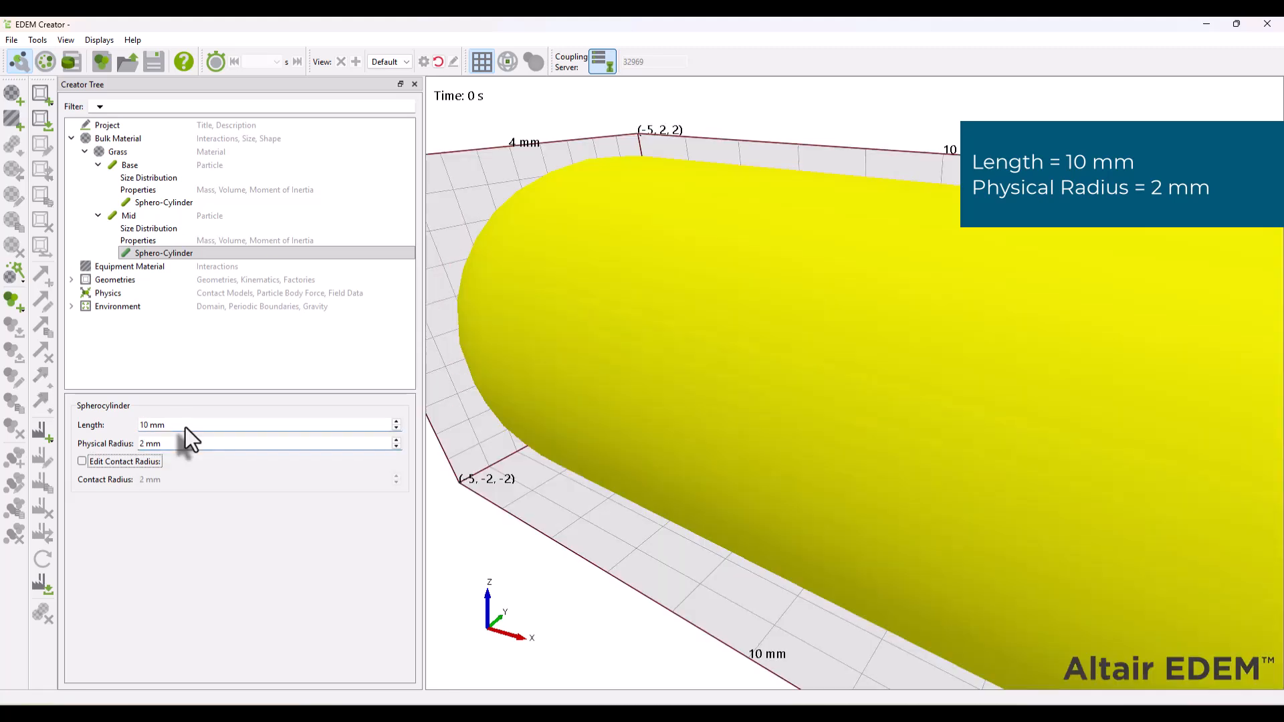
- Enable auto calculation of the Mid particle's properties based on its shape
left_click(436, 63)
left_click(134, 240)
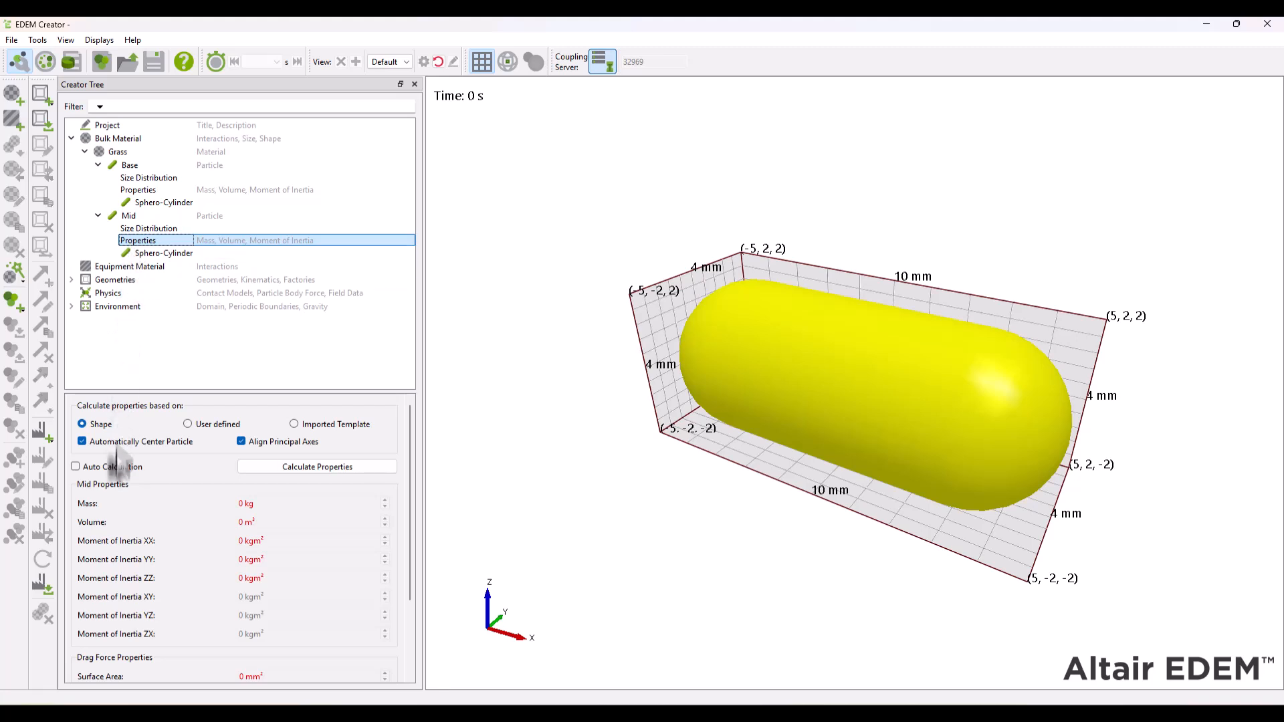
left_click_drag(409, 425, 417, 580)
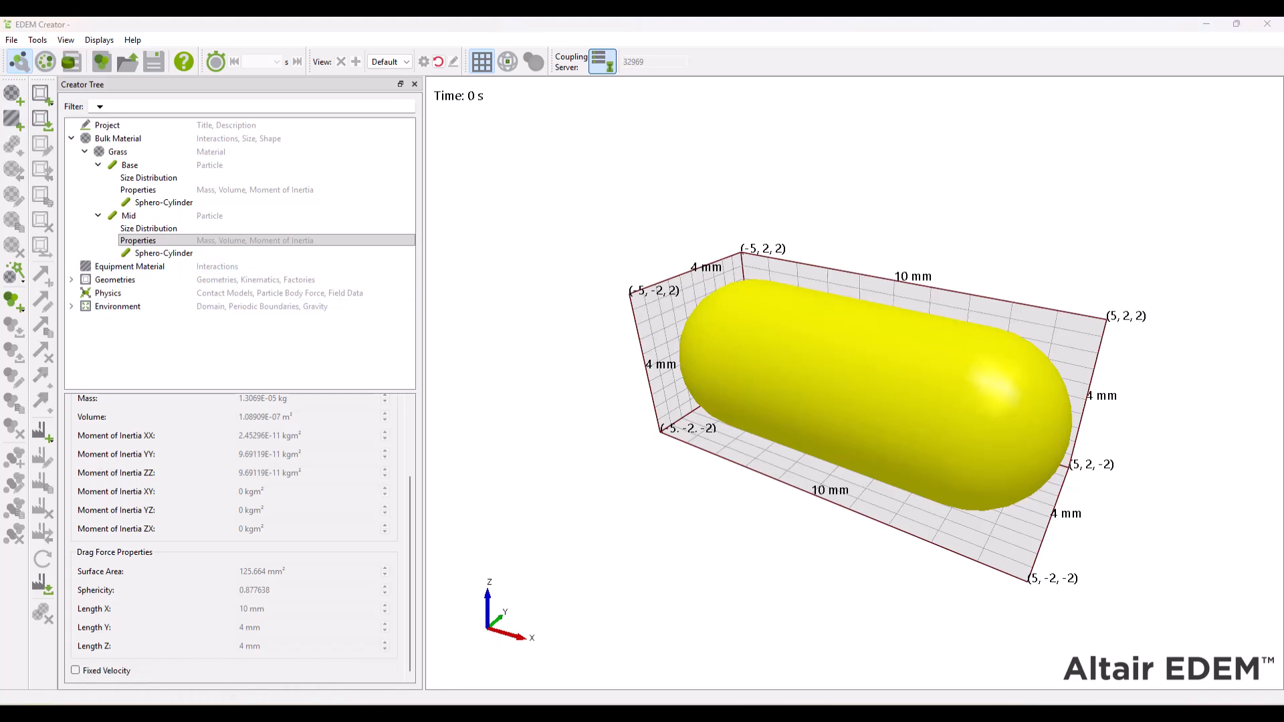
- Add a meta-particle under the bulk materials and name it Grass_meta
right_click(111, 139)
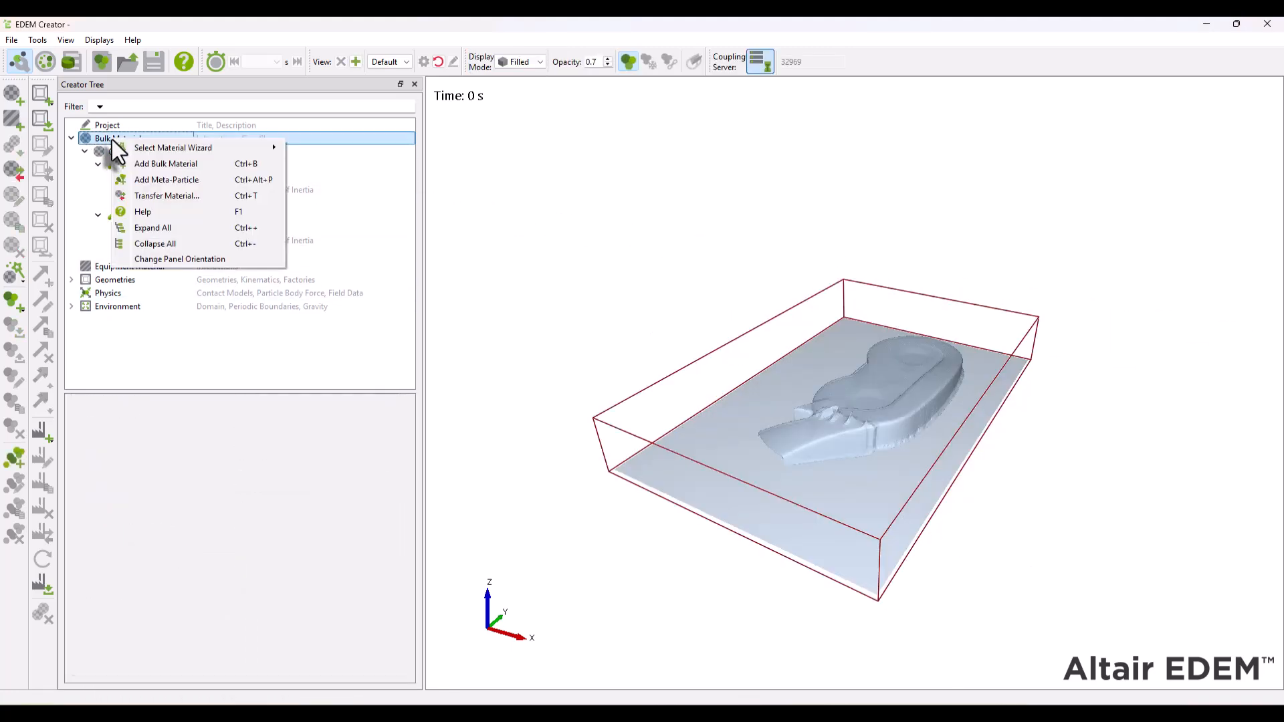
left_click(157, 179)
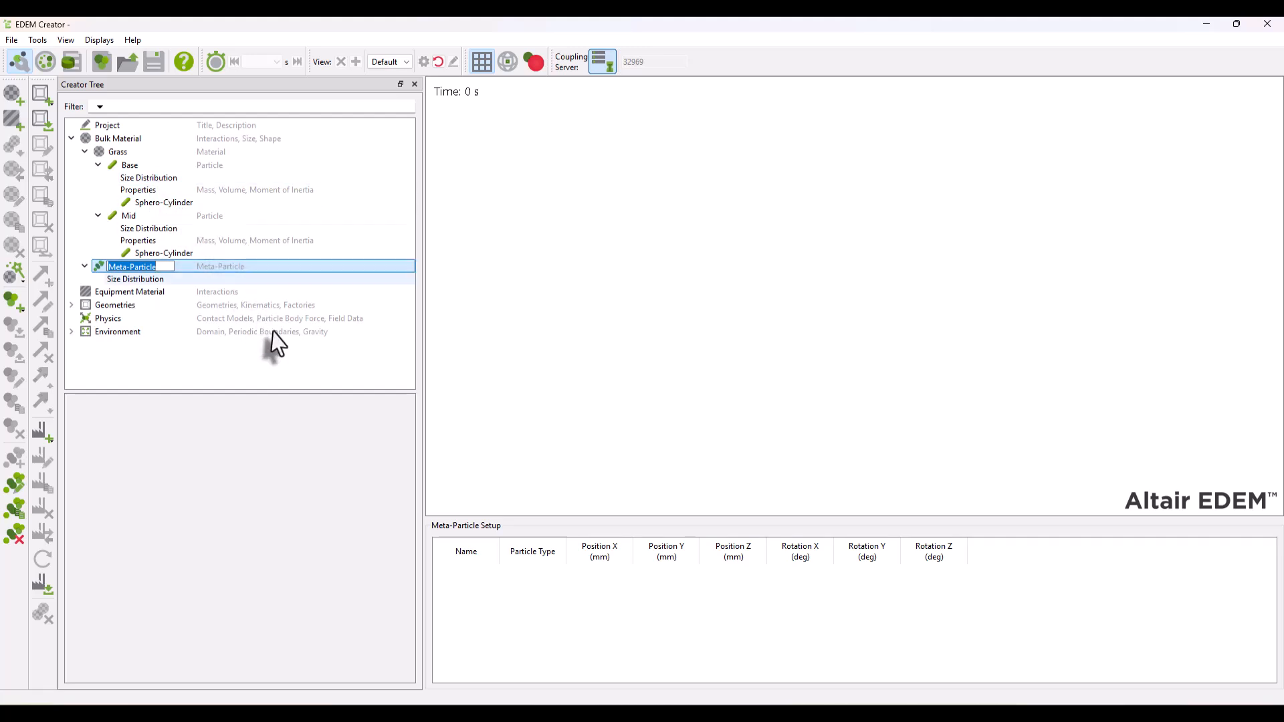
type("Grass_meta")
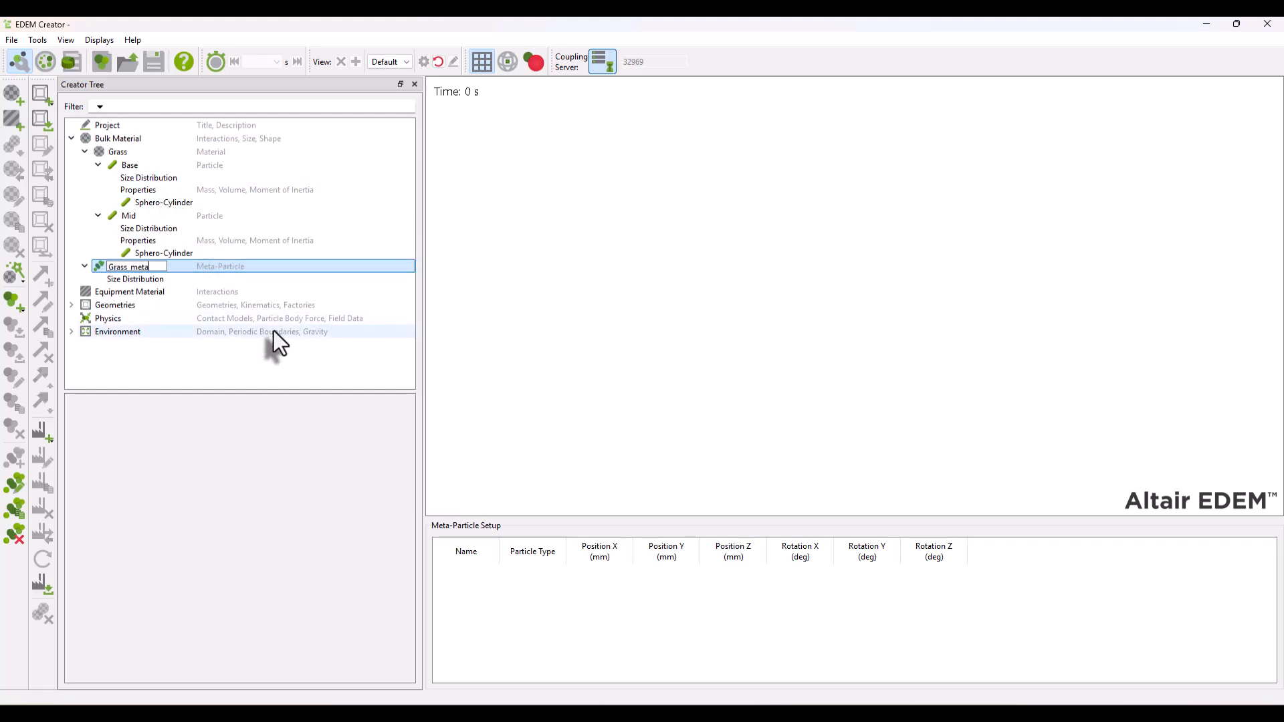
key("Return")
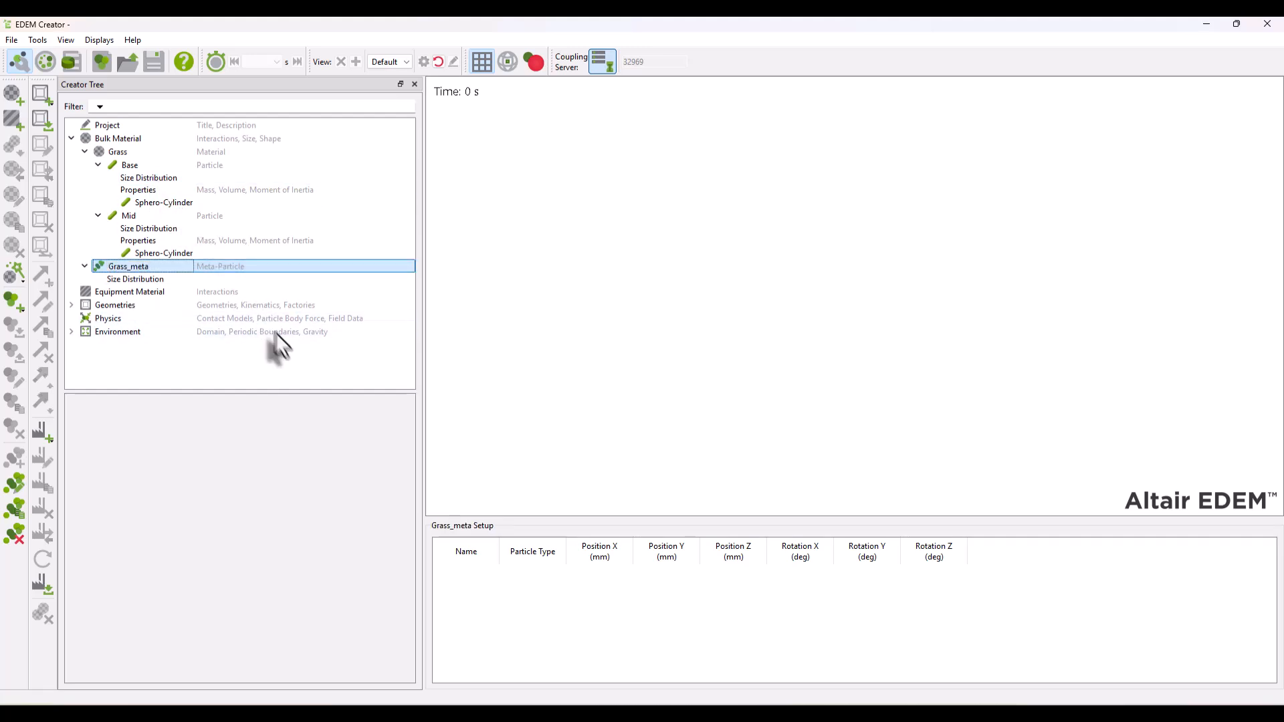
- Add a first particle of type Base to the Grass_meta setup and set its Y rotation to 90 degrees
right_click(506, 603)
left_click(531, 609)
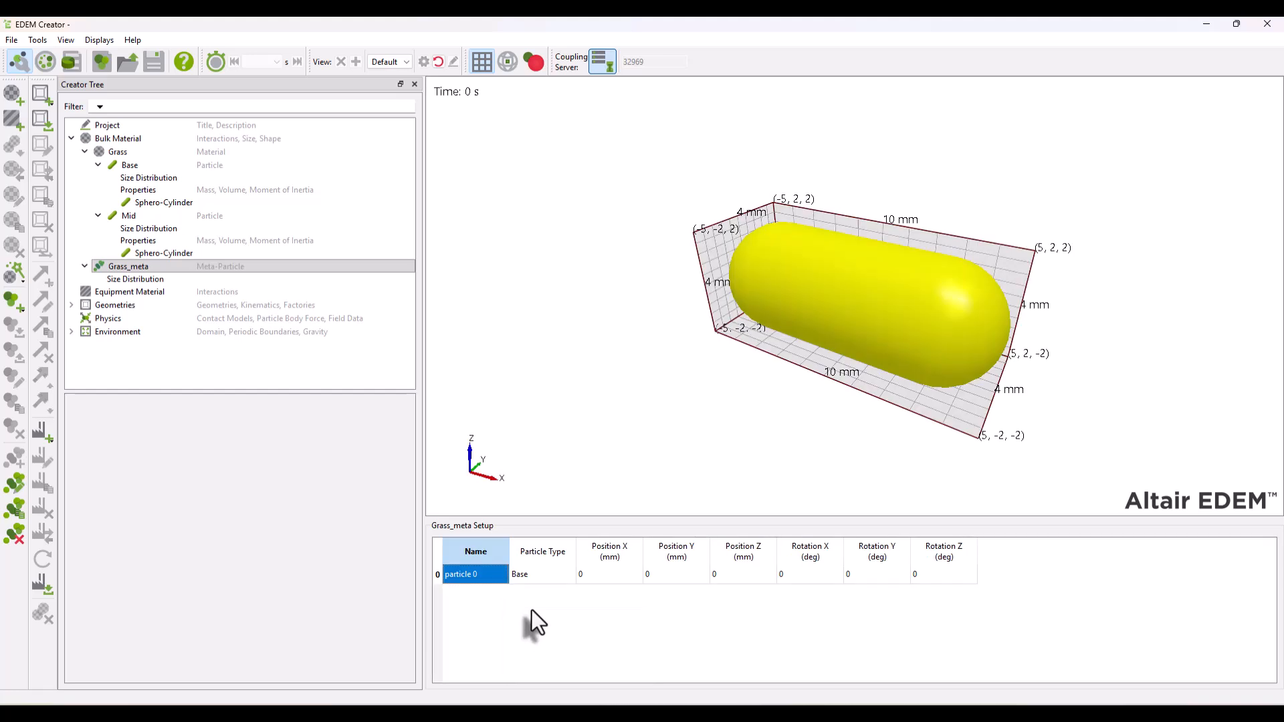
left_click(532, 573)
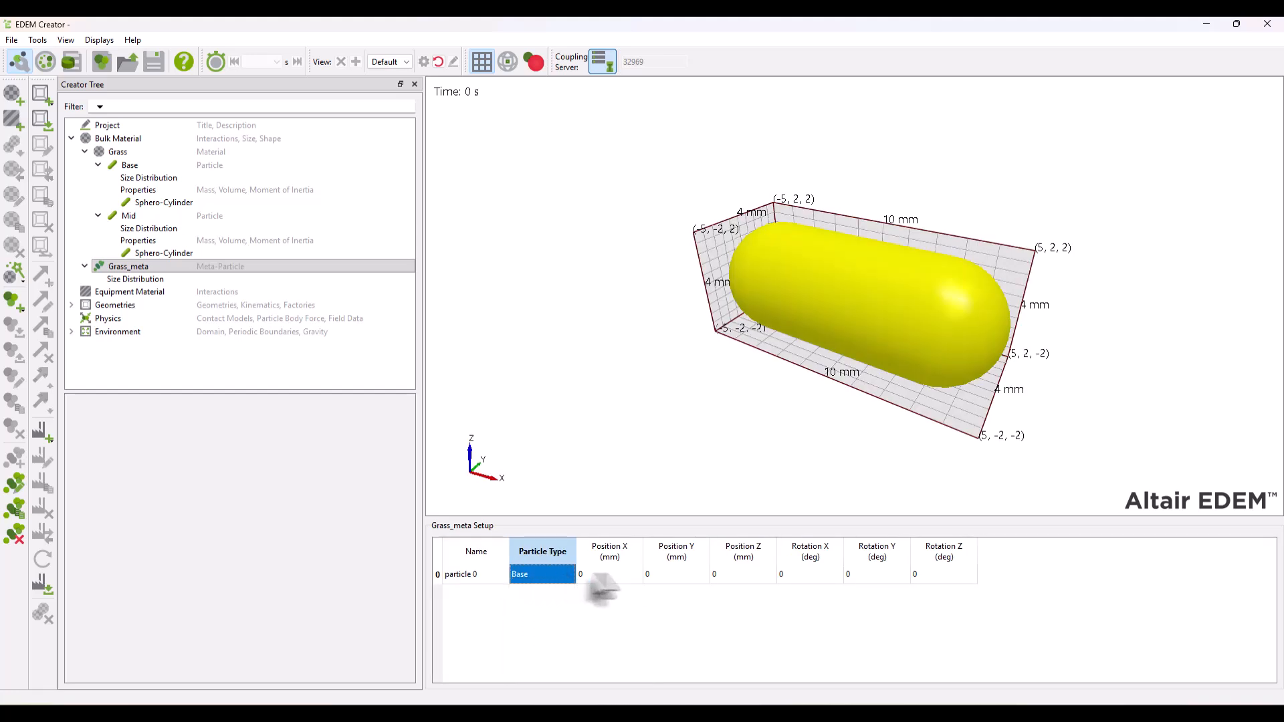
left_click(876, 573)
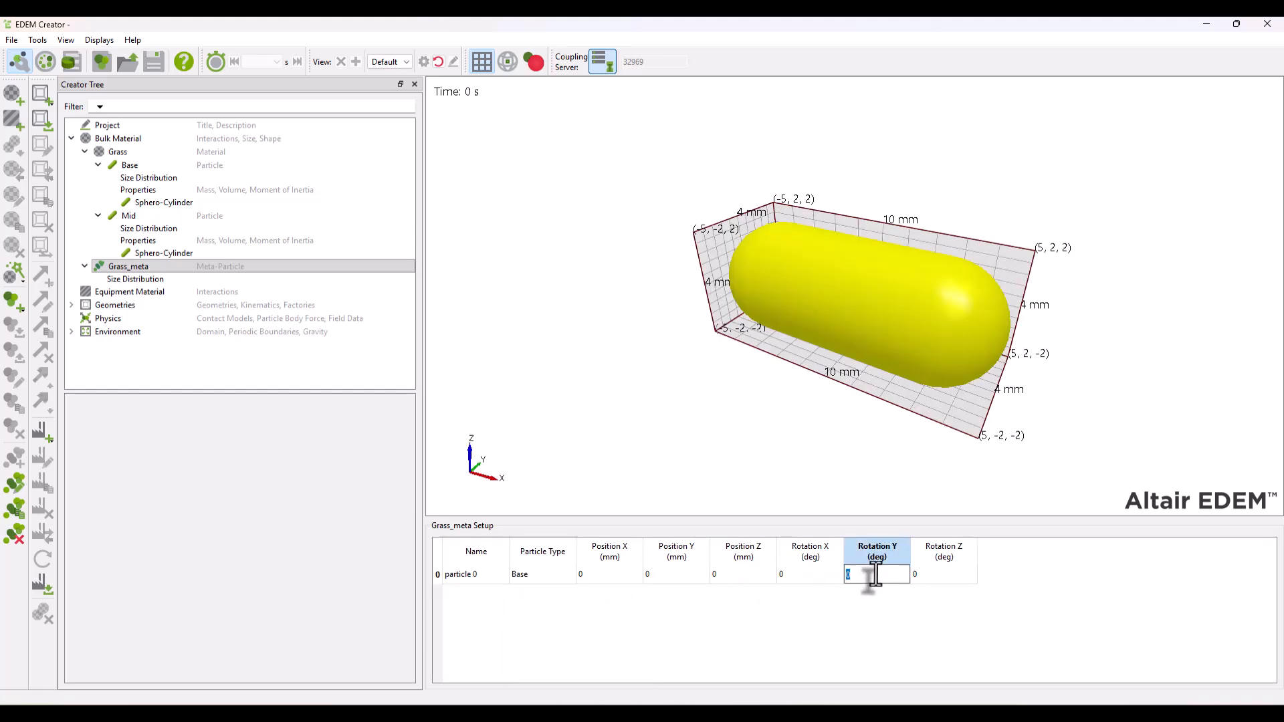
type("90")
key("Tab")
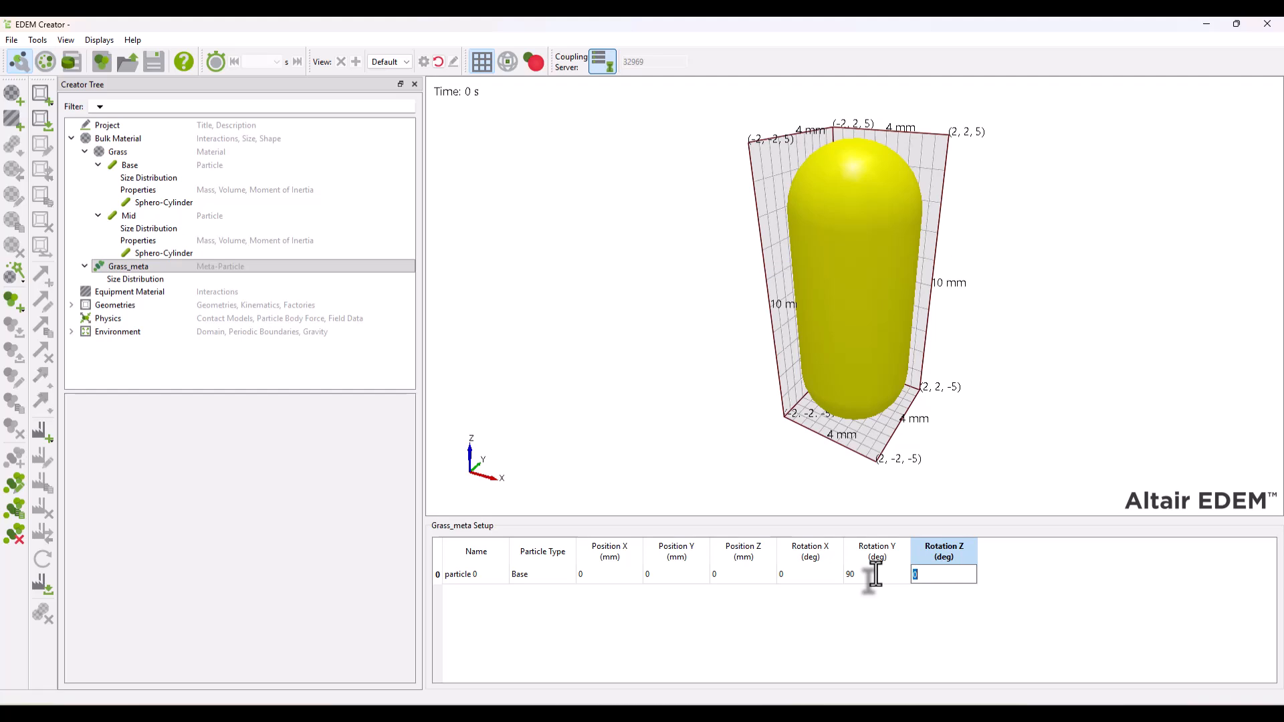
- Add a second particle to the Grass_meta setup and set its particle type to Mid
right_click(583, 596)
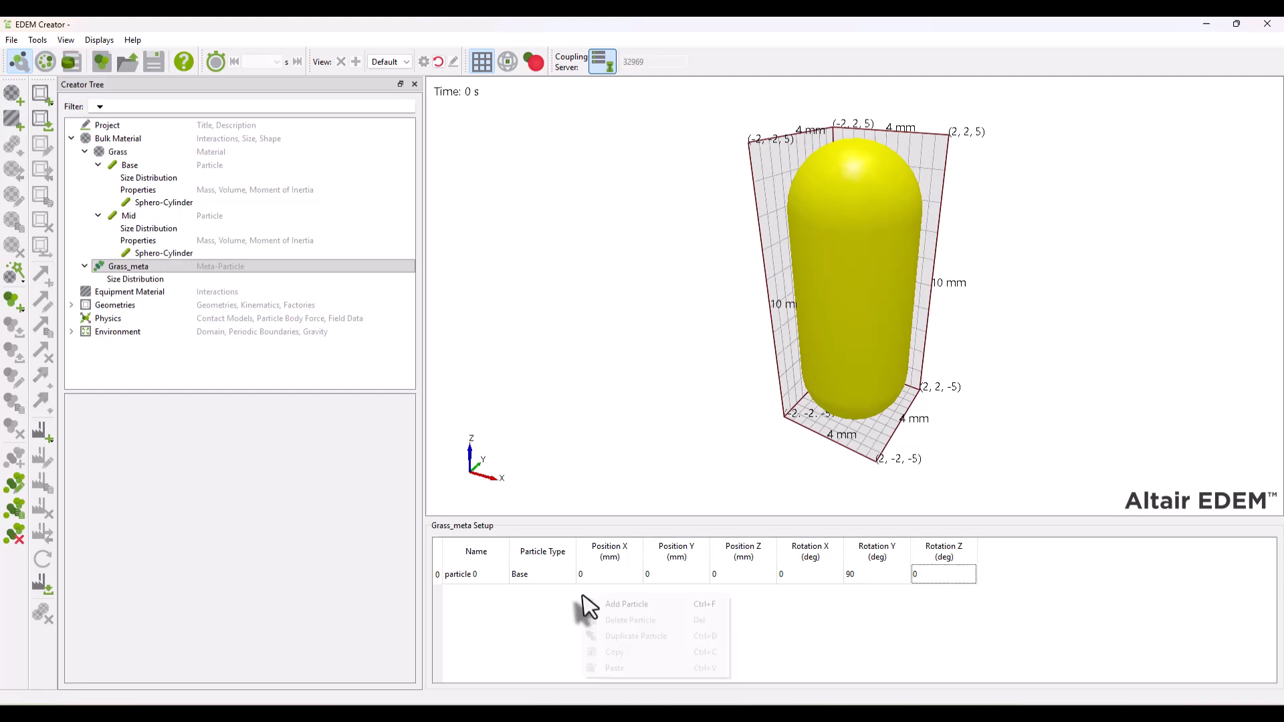
left_click(637, 604)
left_click(544, 595)
left_click(565, 599)
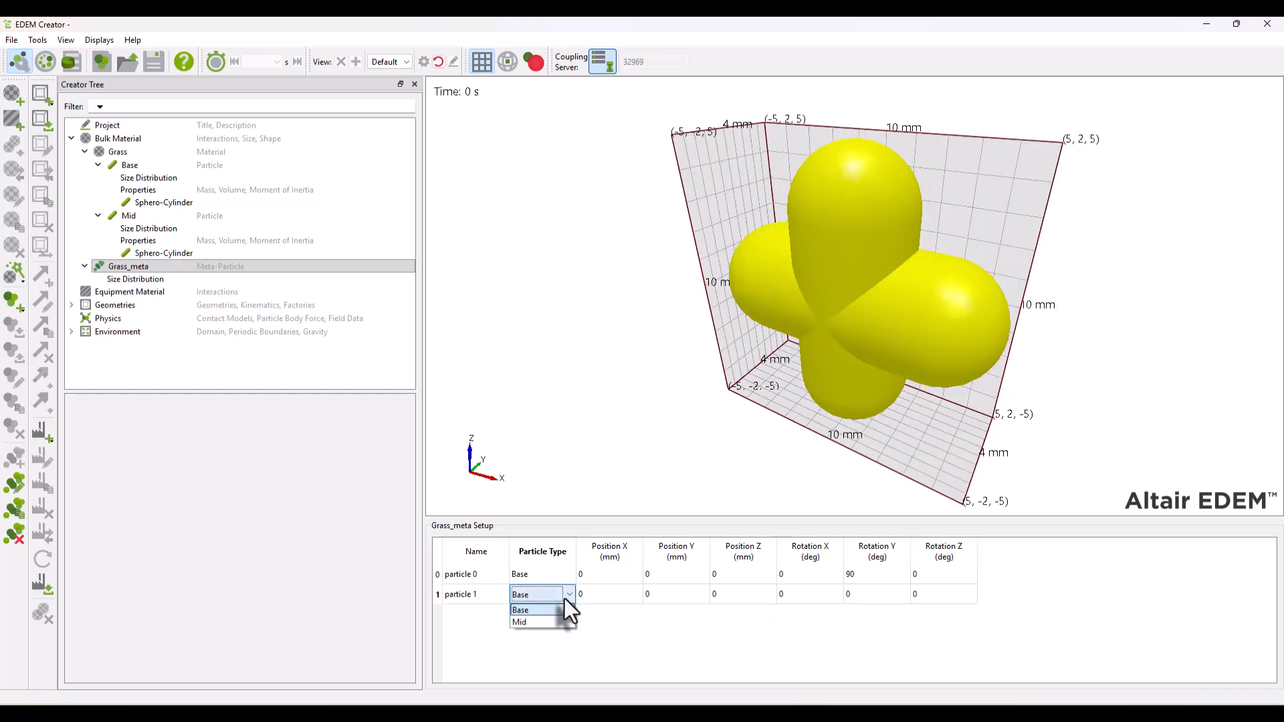
left_click(531, 621)
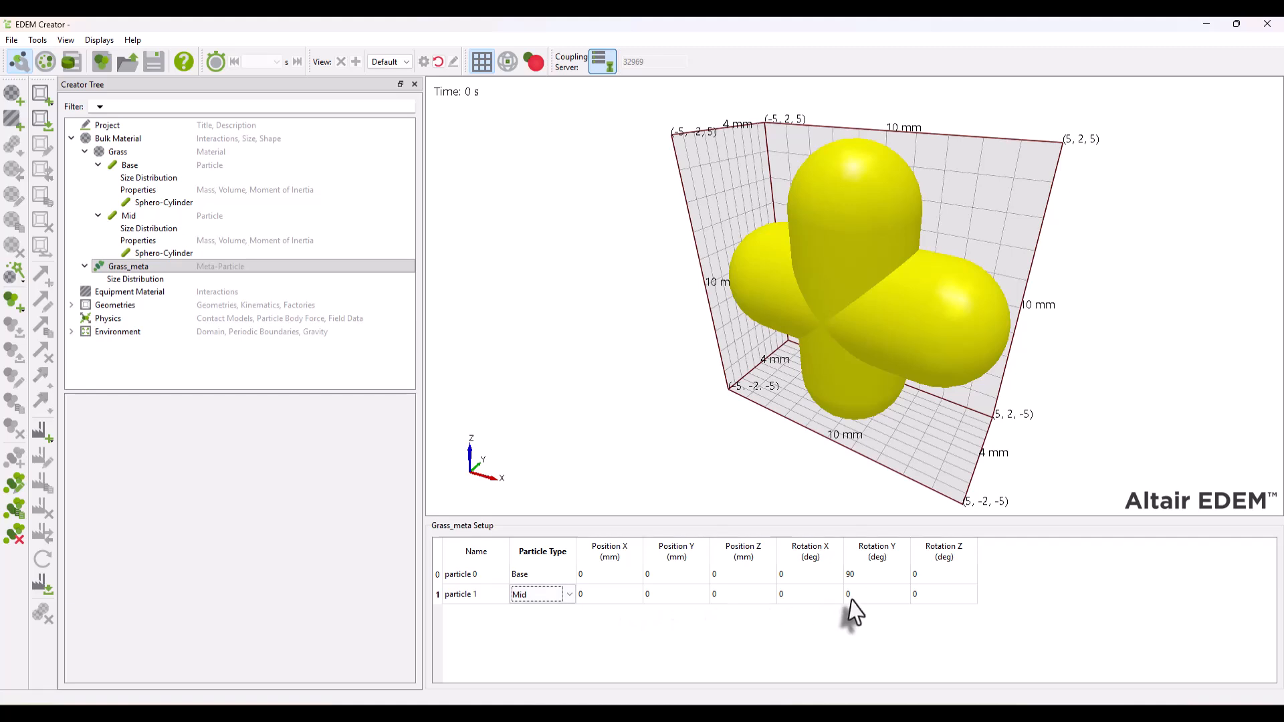
- Set the Mid particle's Y rotation to 90 degrees and its Z position to 6 mm in the Grass_meta setup
left_click(878, 595)
type("90")
key("Tab")
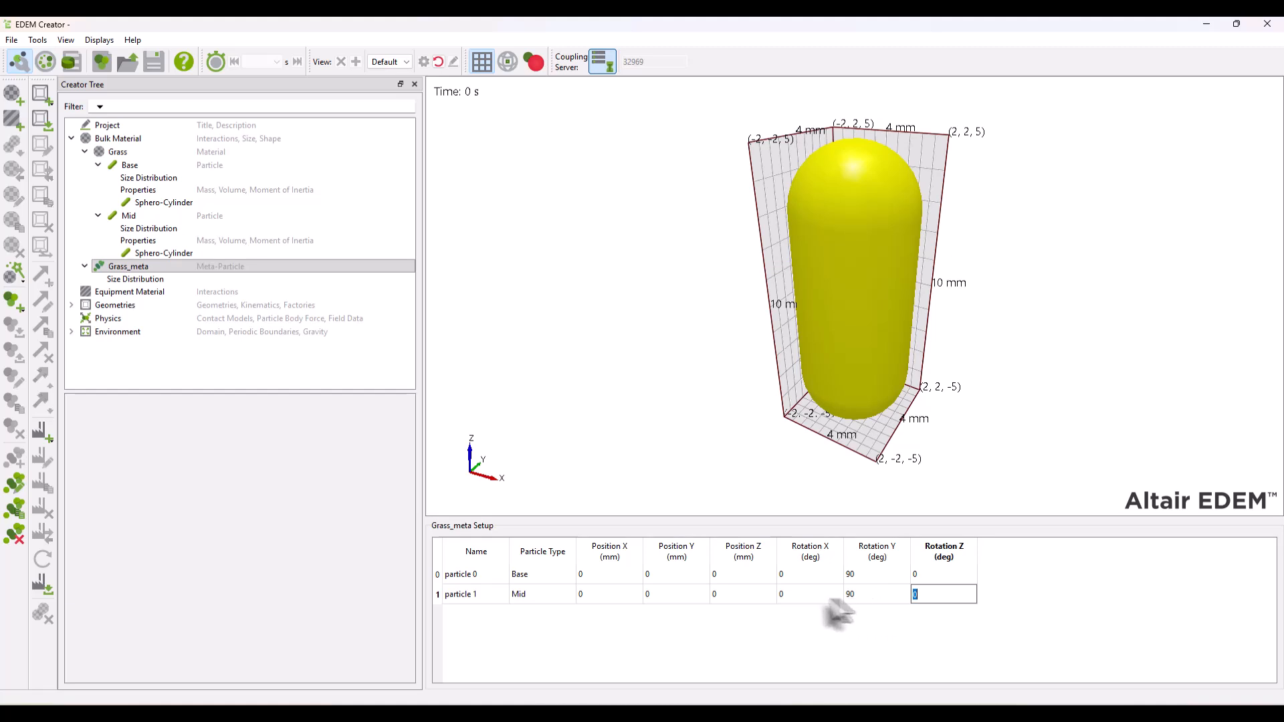
left_click(729, 596)
type("6")
key("Tab")
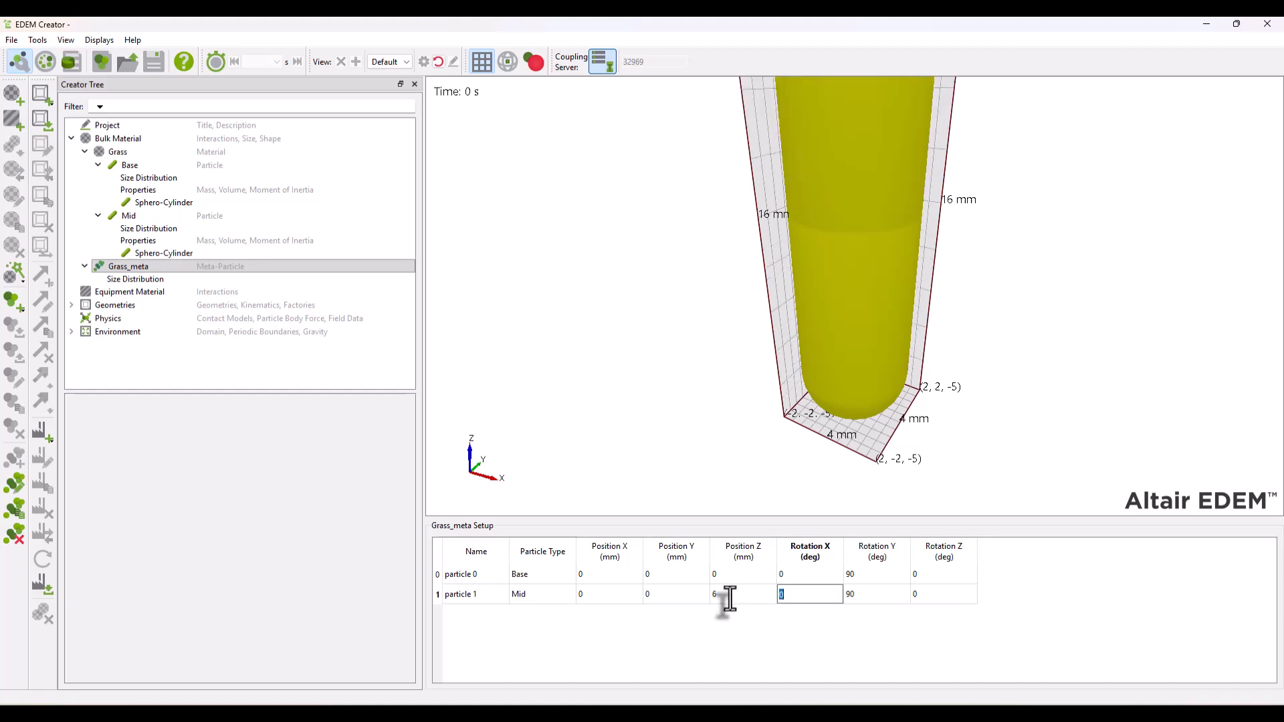
- Duplicate the Mid particle in the Grass_meta setup repeatedly until the list runs through particle 20
scroll(870, 405, "down", 5)
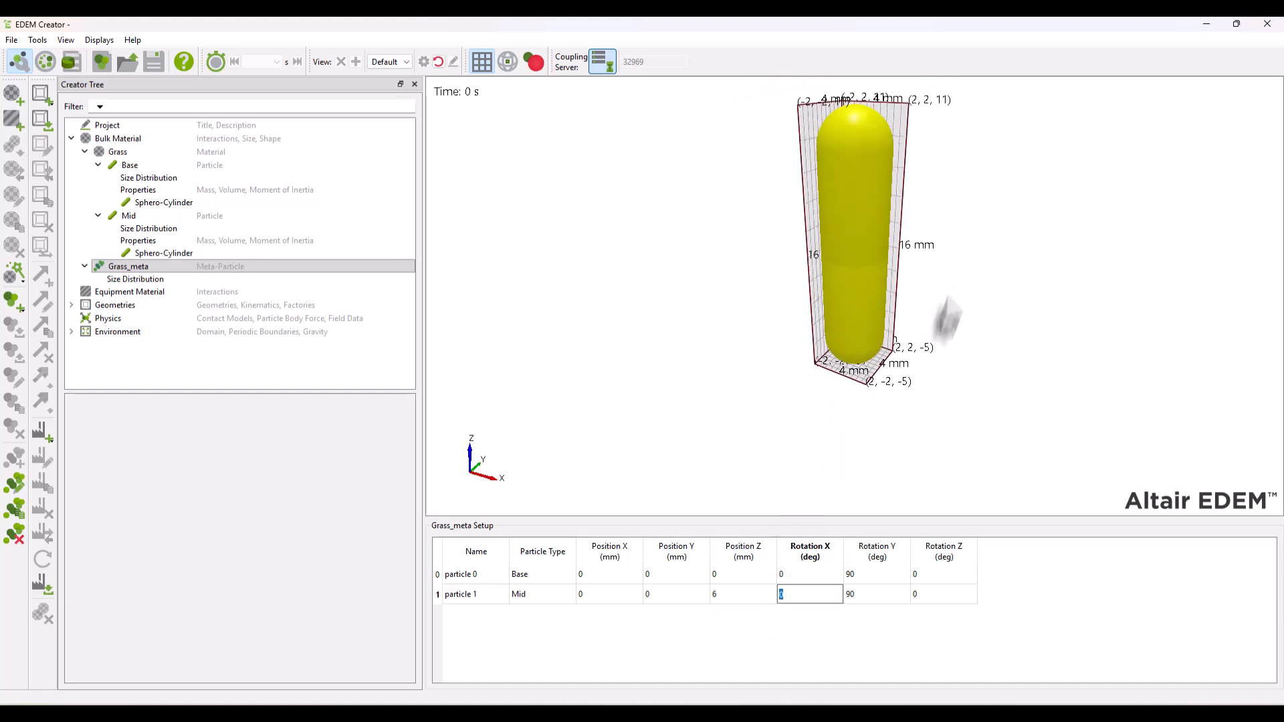
left_click_drag(942, 299, 931, 313)
scroll(931, 313, "down", 2)
scroll(931, 313, "up", 1)
middle_click_drag(923, 306, 865, 376)
left_click(548, 642)
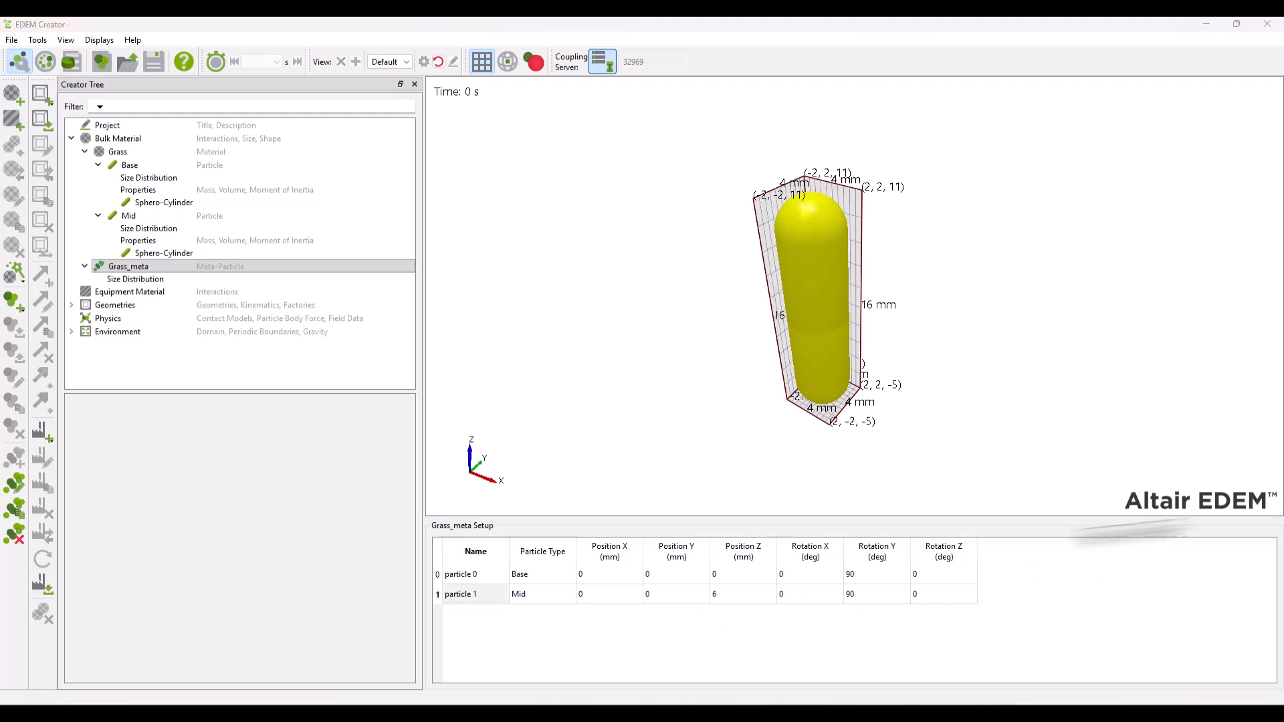
right_click(485, 595)
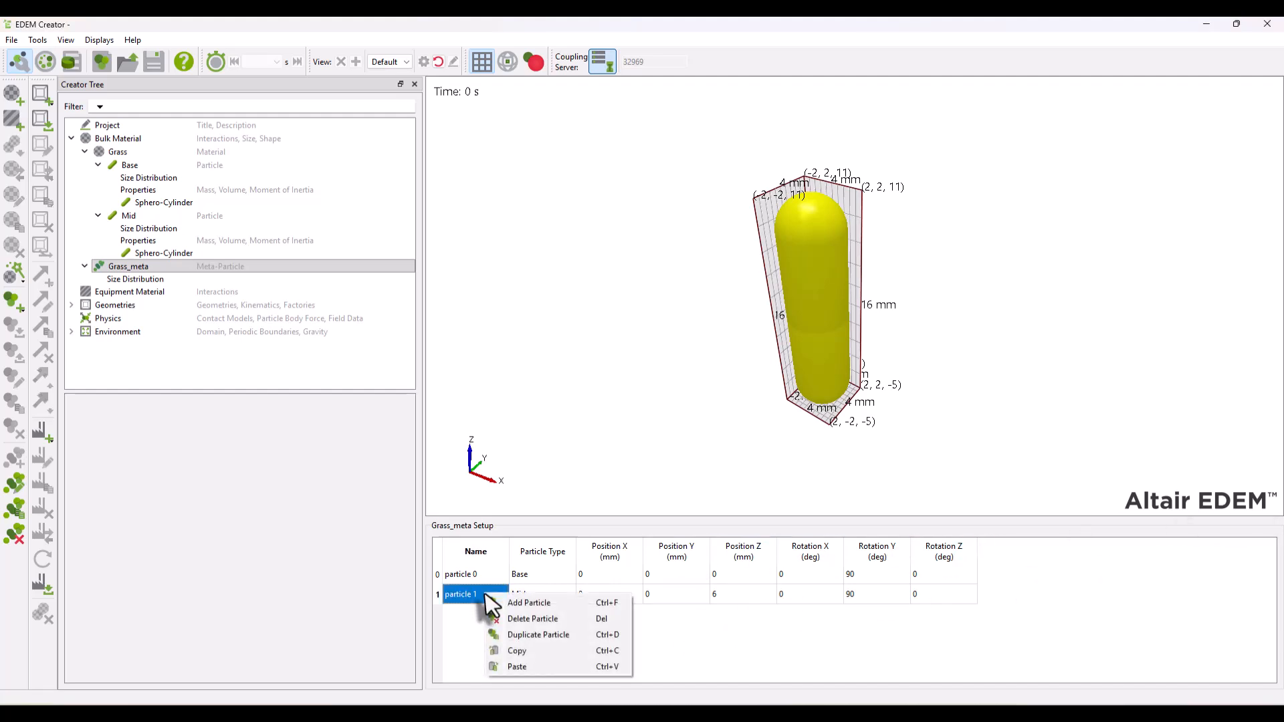
left_click(590, 636)
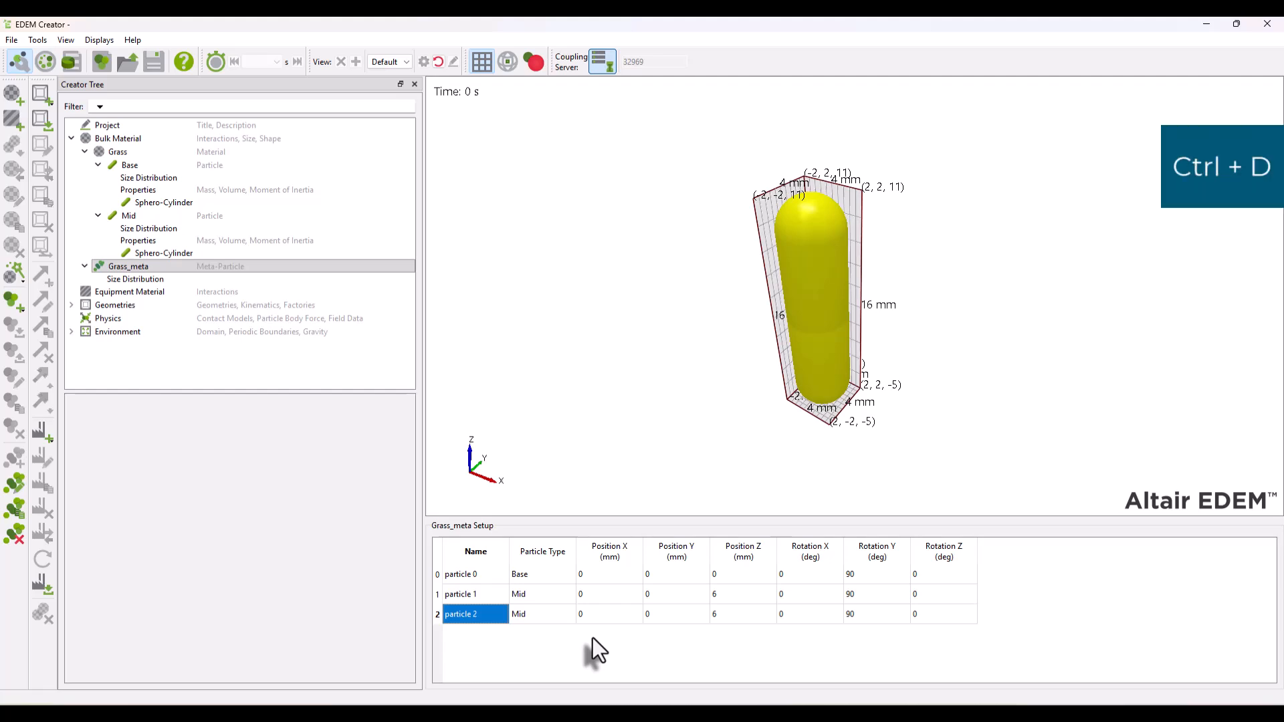
key("ctrl+d")
key("ctrl+d")
key("ctrl+d")
key("ctrl+d")
key("ctrl+d")
key("ctrl+d")
key("ctrl+d")
key("ctrl+d")
key("ctrl+d")
key("ctrl+d")
key("ctrl+d")
key("ctrl+d")
key("ctrl+d")
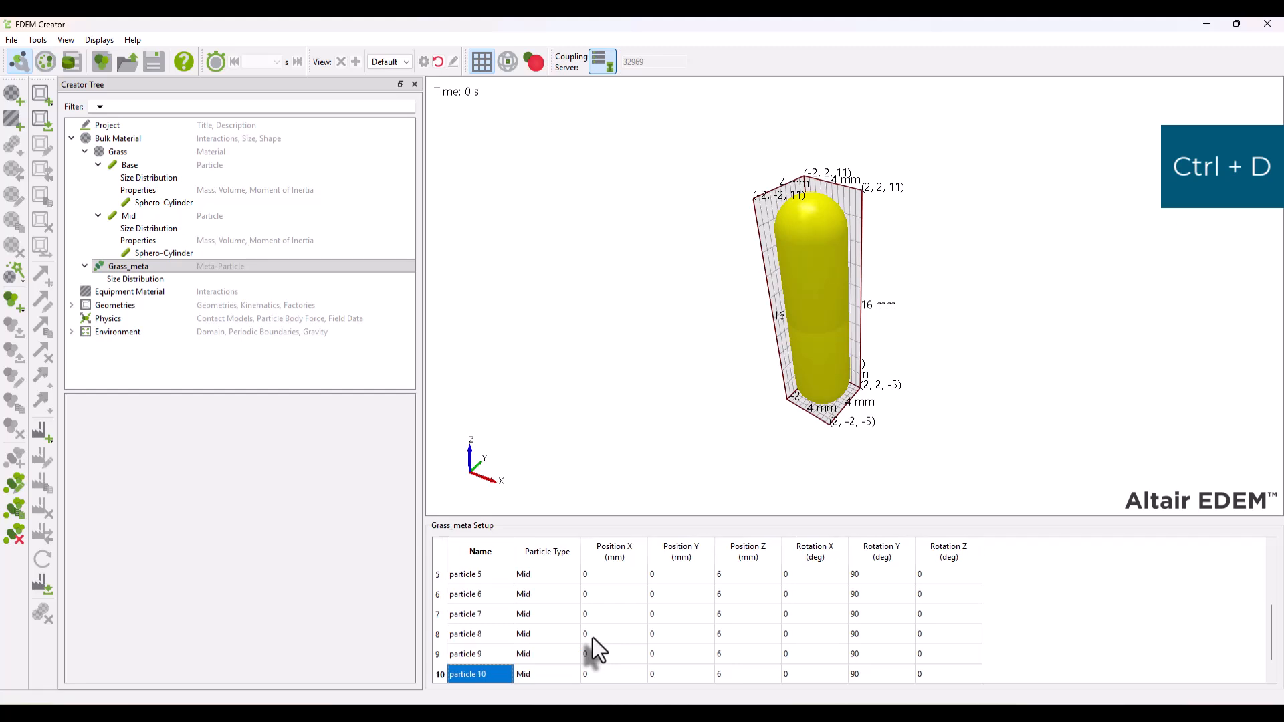
key("ctrl+d")
key("ctrl+d")
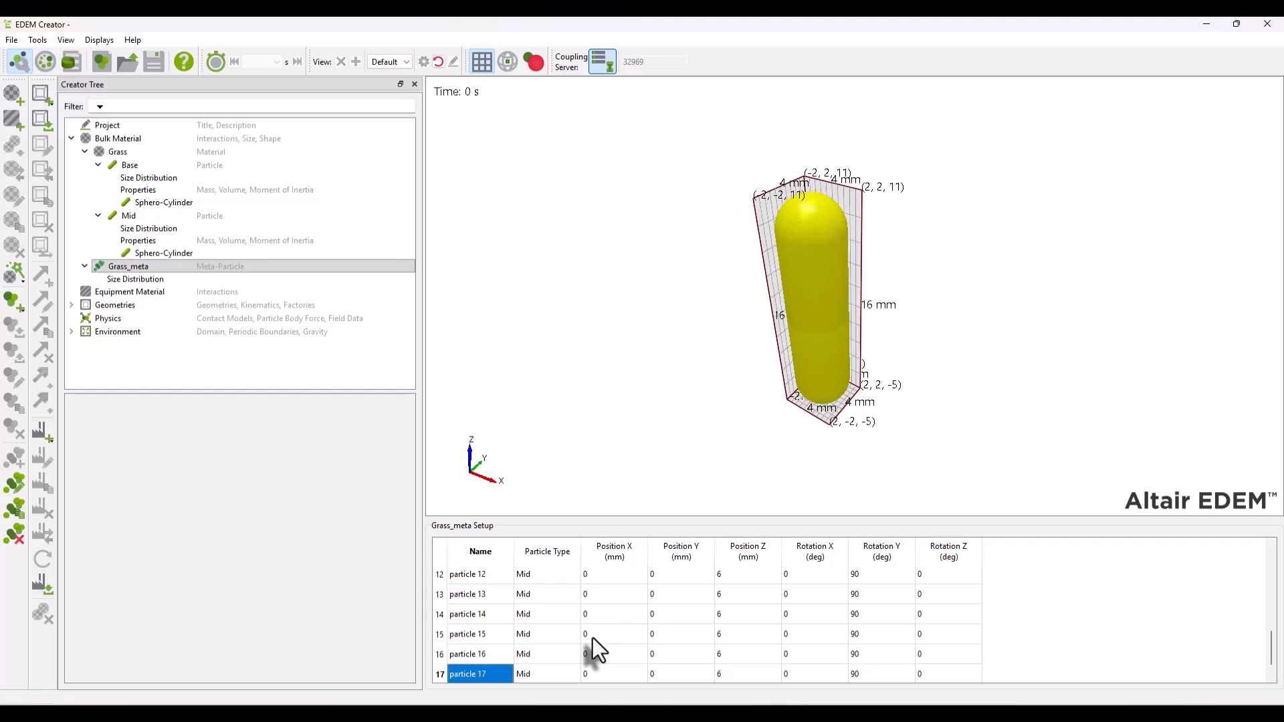
- Set the Z positions of particles 2 to 20 in 6 mm increments, from 12 mm up to 120 mm
scroll(729, 625, "up", 5)
double_click(732, 615)
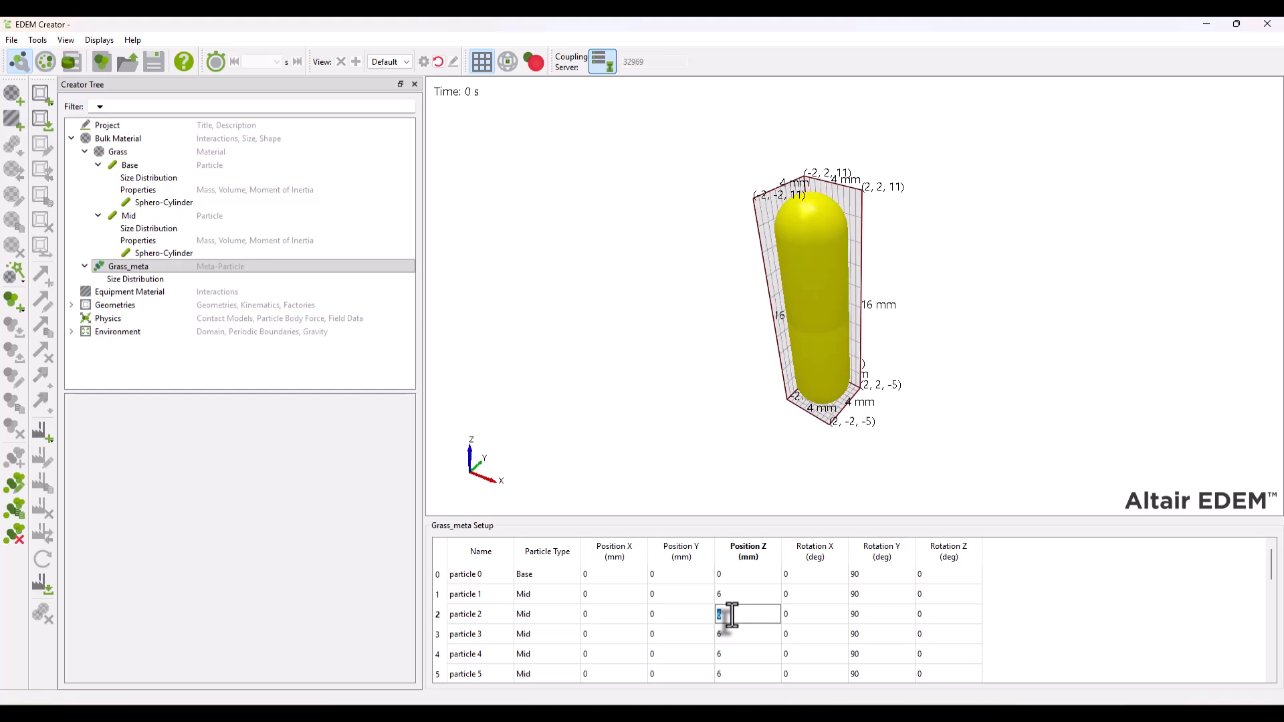
type("12")
key("Return")
key("Down")
type("2")
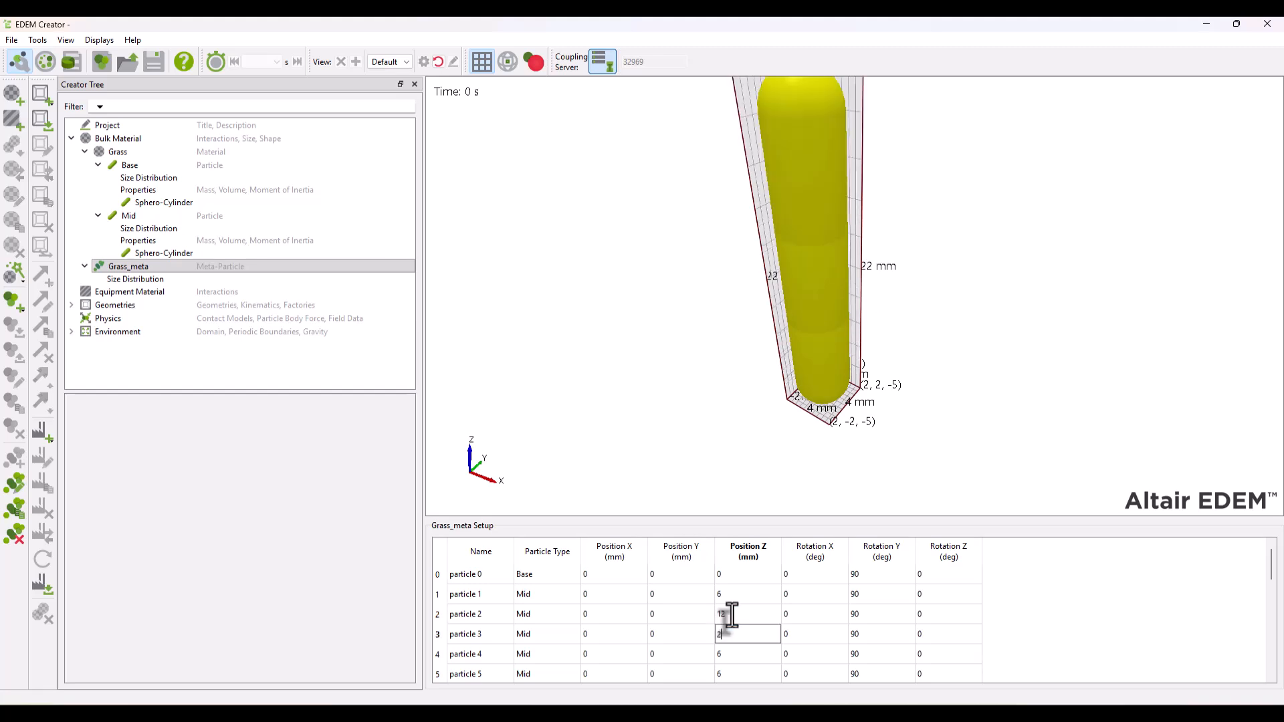
type("18")
key("Return")
key("Down")
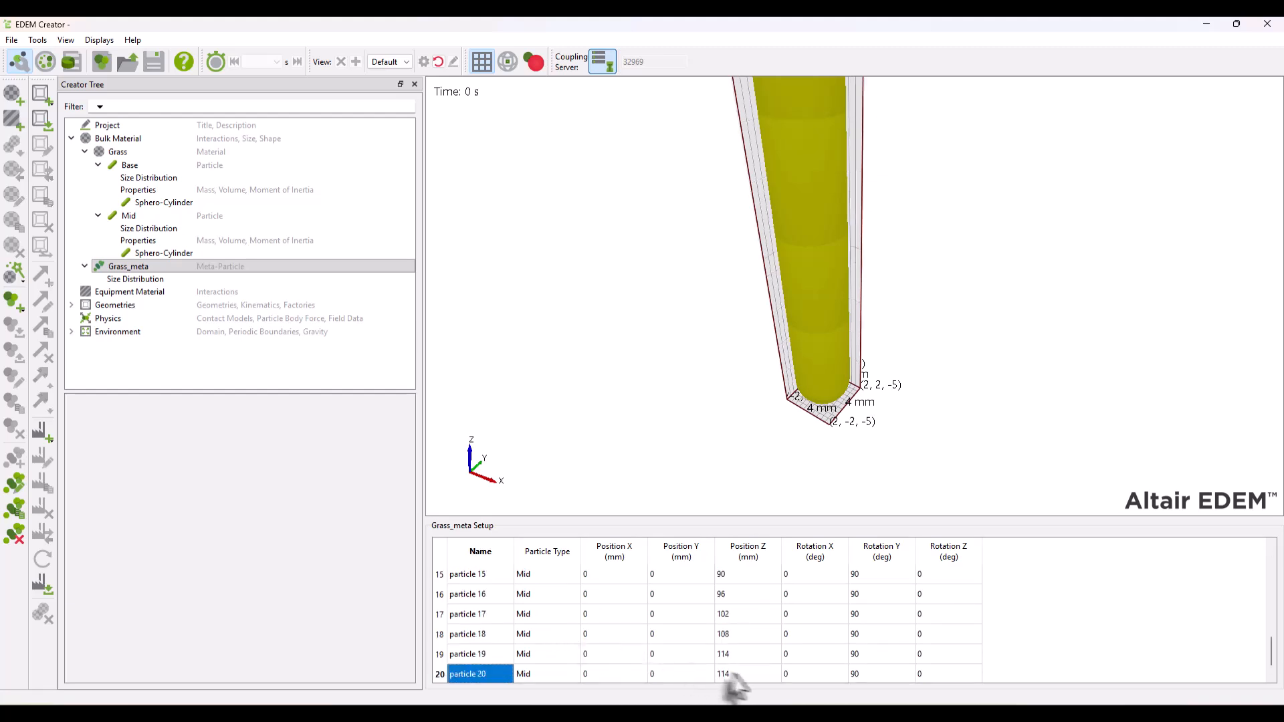
double_click(741, 676)
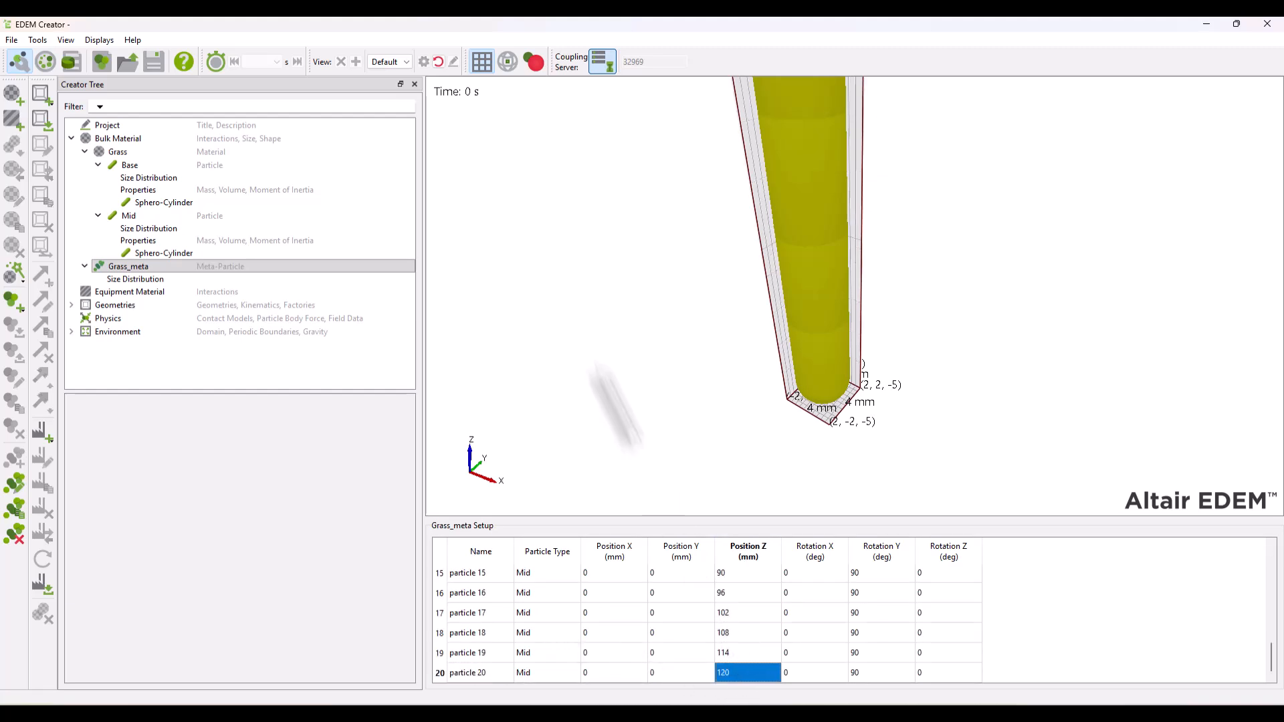
left_click(438, 62)
middle_click_drag(739, 219, 721, 244)
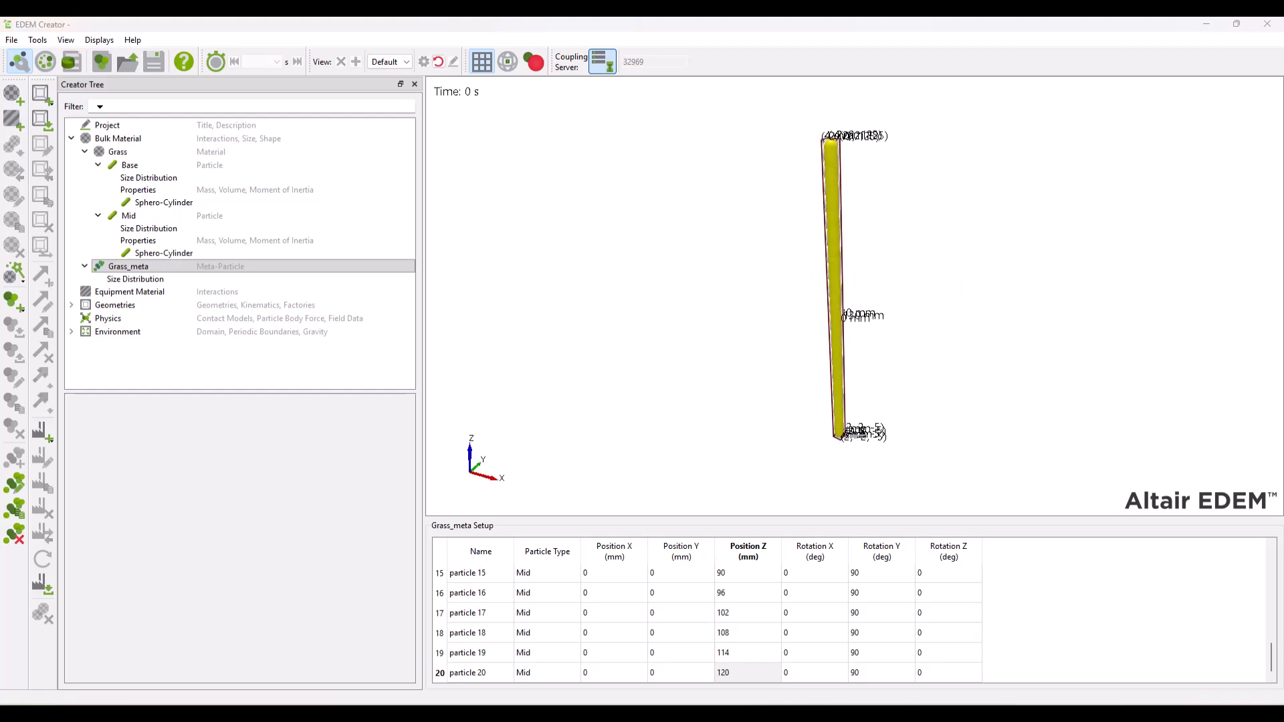
- Add an equipment material and name it Low_friction
right_click(129, 295)
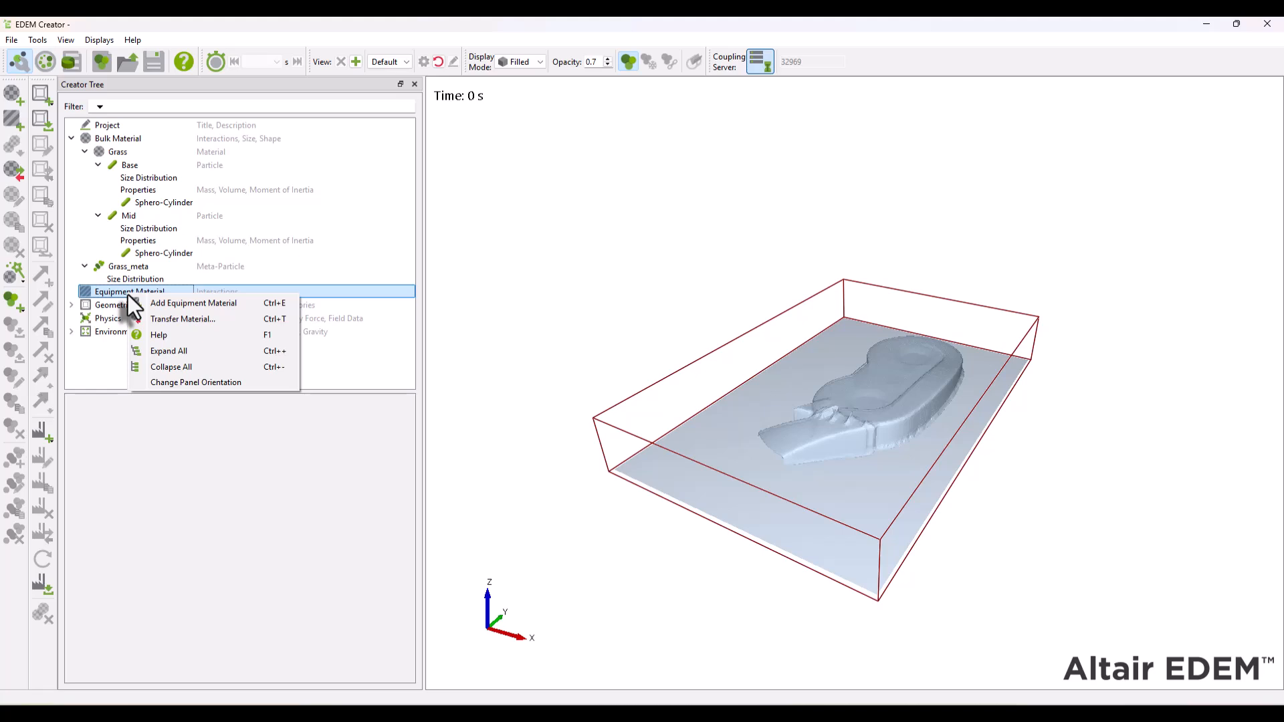
left_click(176, 304)
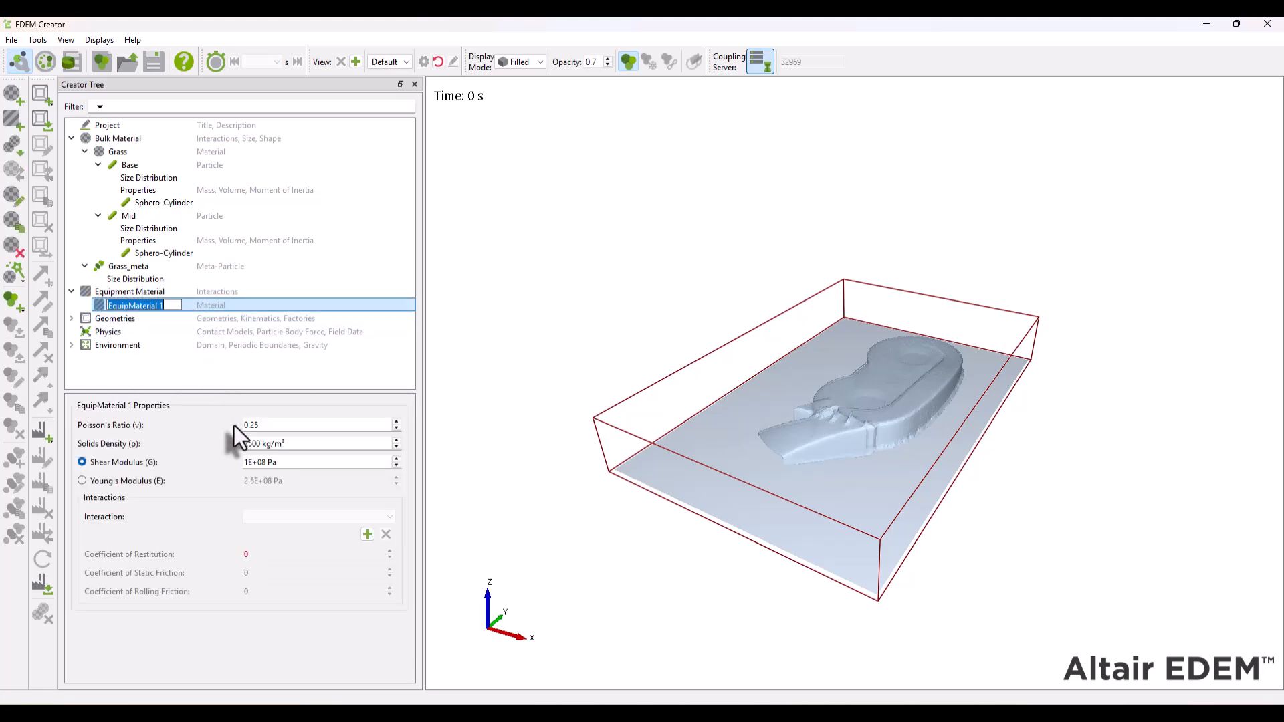
type("Low friction")
key("Return")
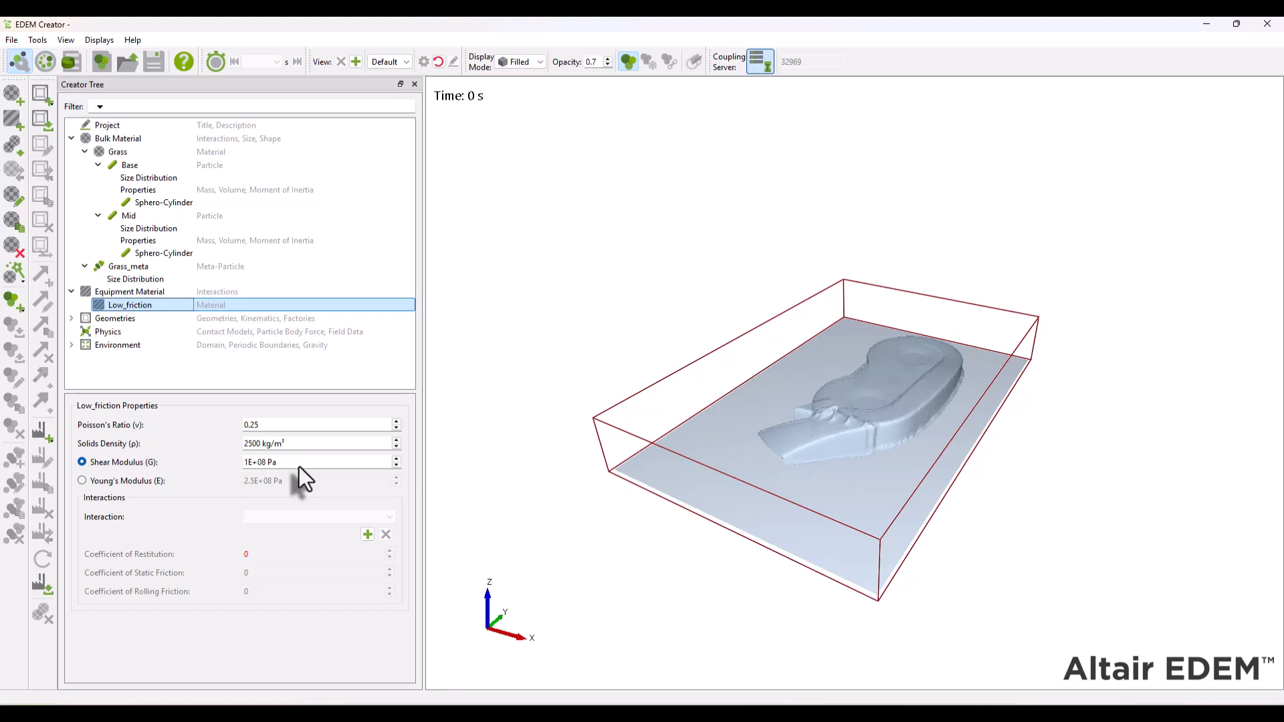
- Add a Grass interaction to Low_friction with restitution 0.2, static friction 0.01 and rolling friction 0.01
left_click(367, 534)
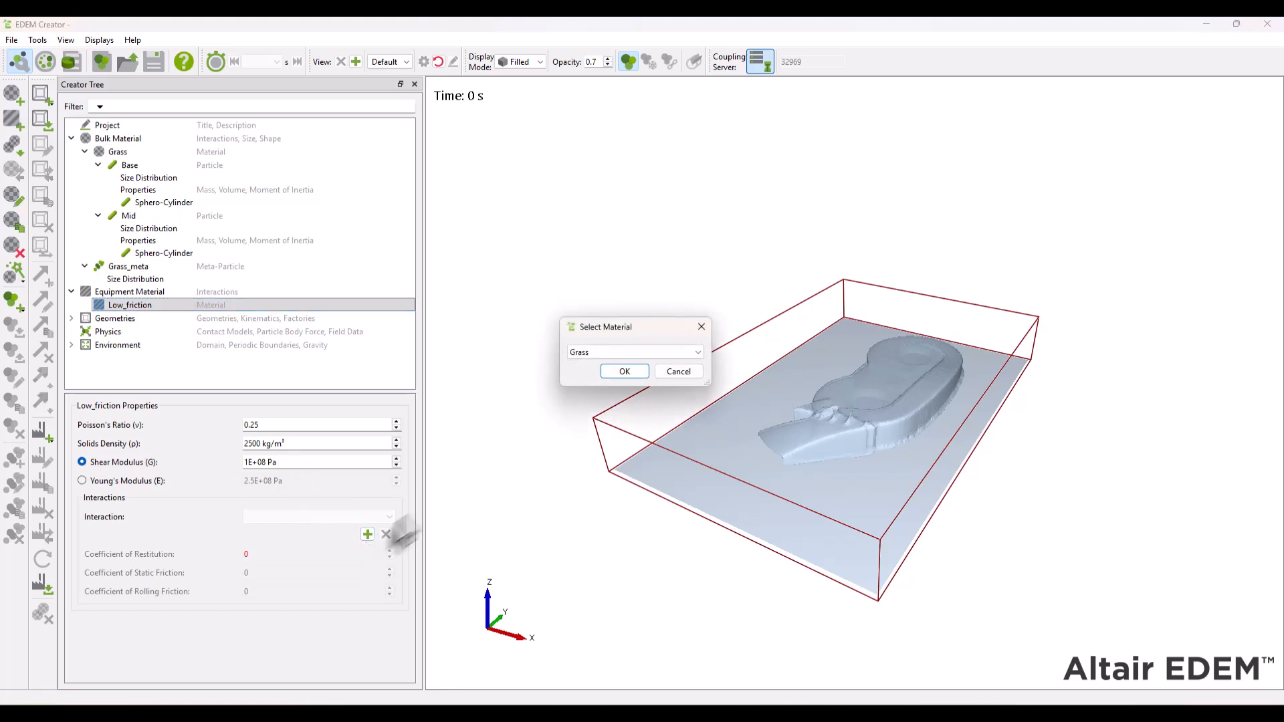
left_click(617, 370)
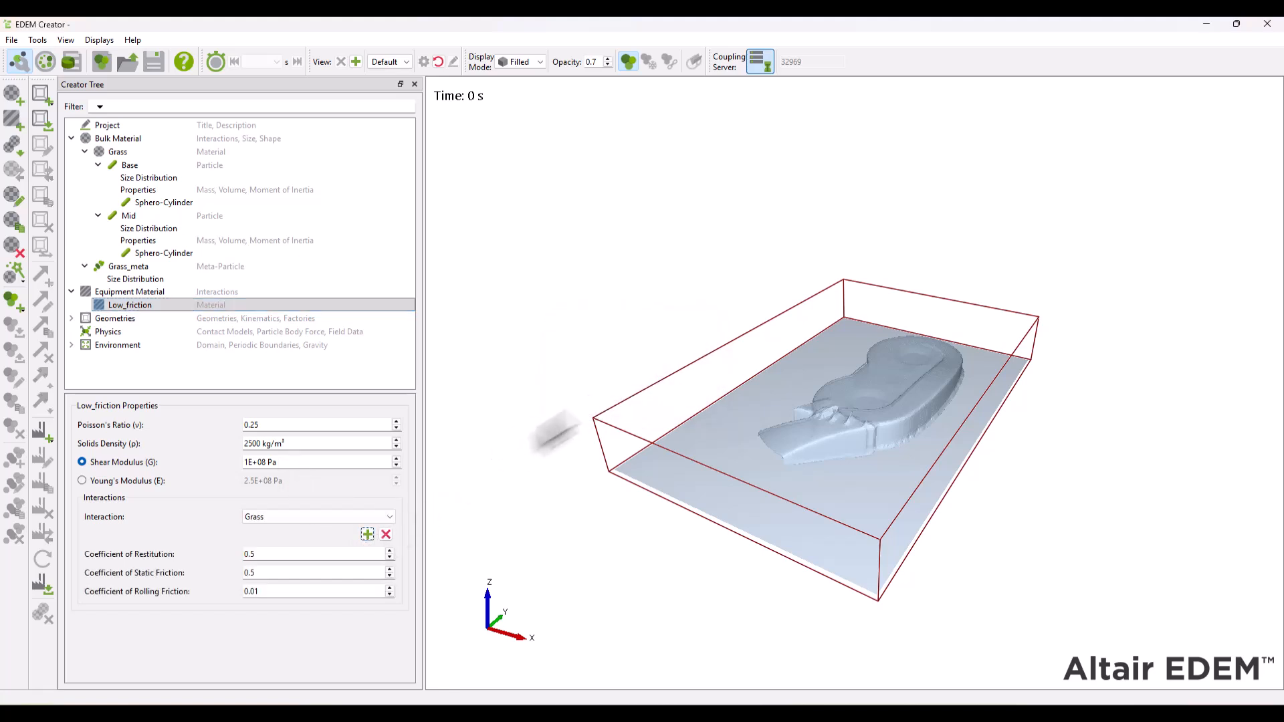
double_click(374, 551)
type("0.2")
key("Tab")
type("0.01")
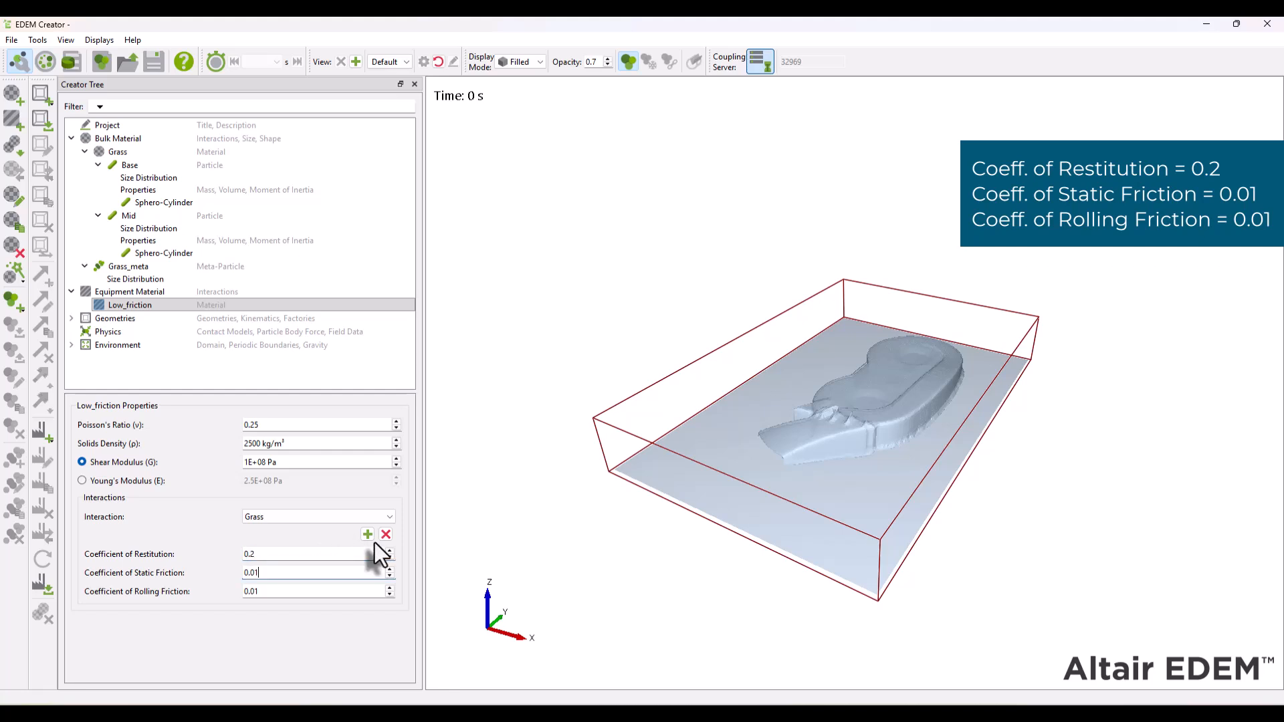
key("Tab")
type("0.01")
key("Tab")
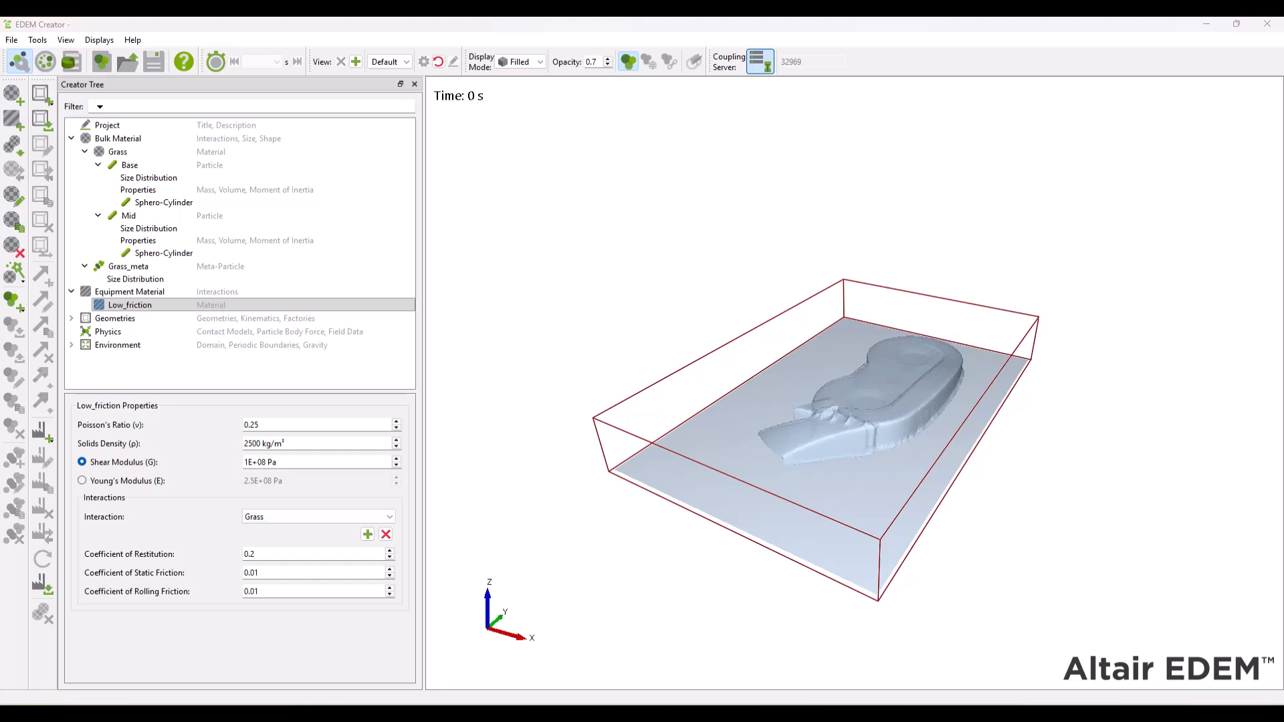
- Add a second equipment material and name it Steel
right_click(121, 292)
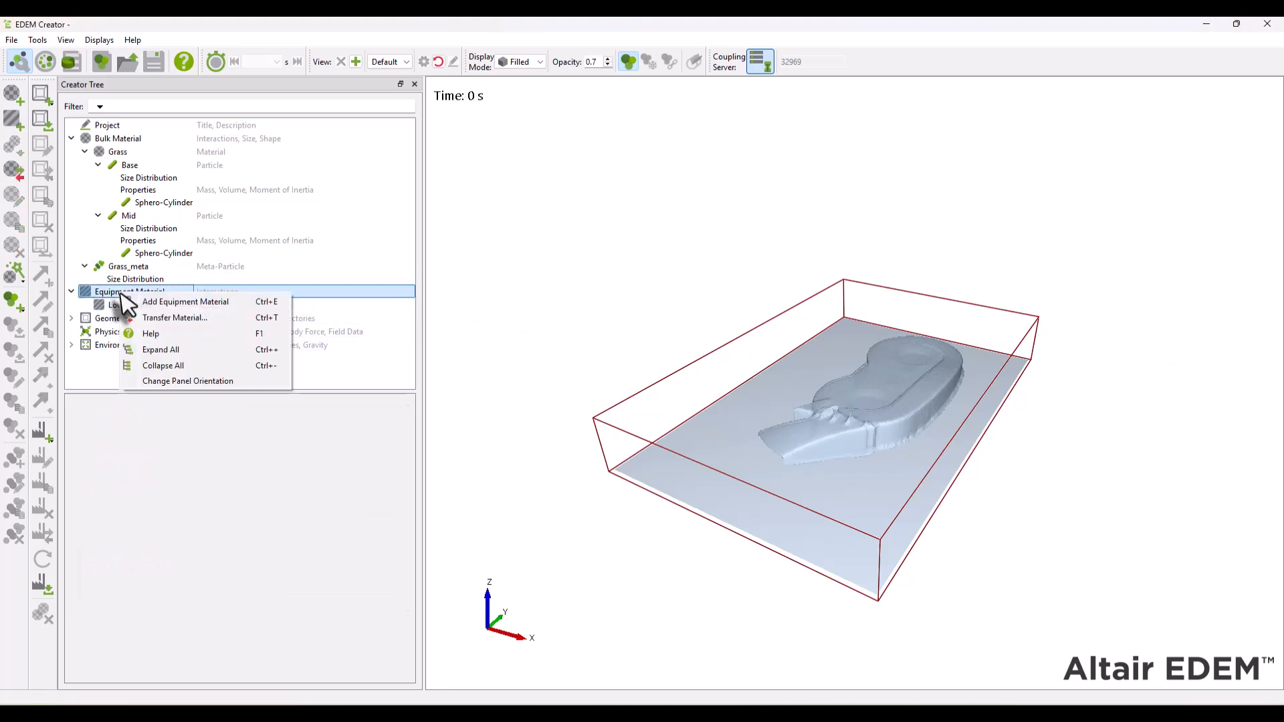
left_click(183, 301)
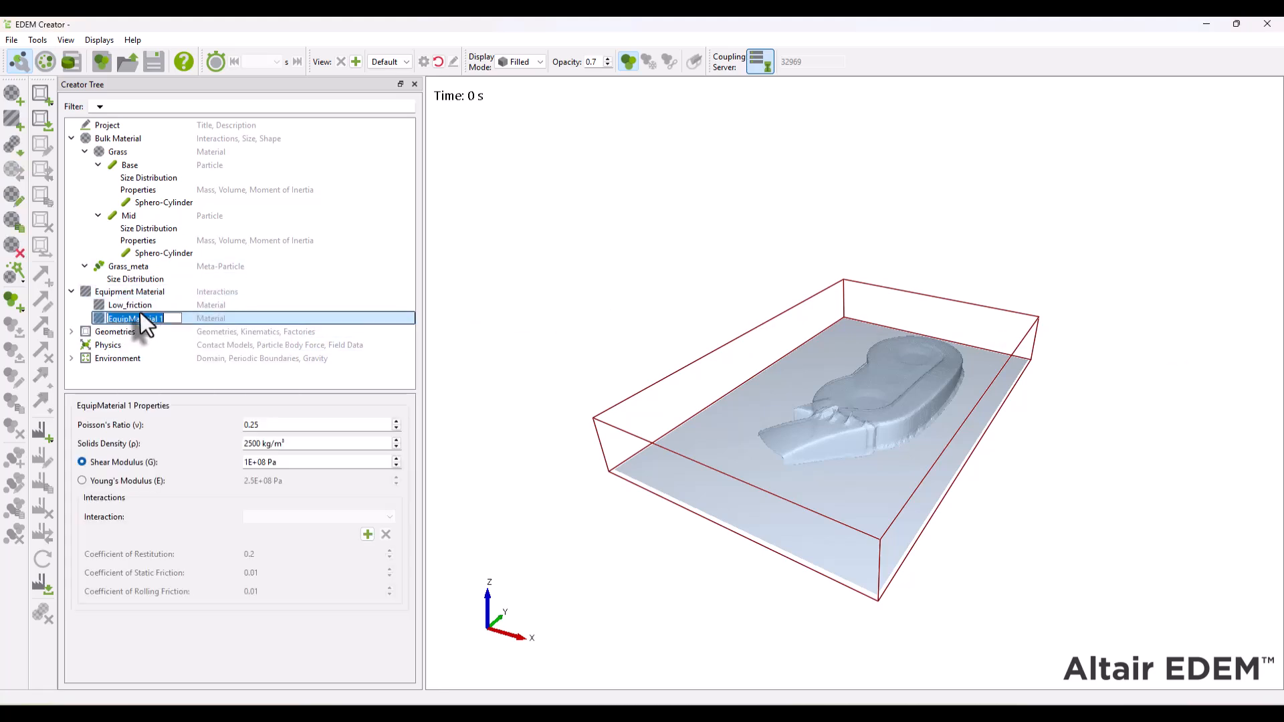
type("Steel")
key("Return")
- Set Steel's solids density to 7850 kg/m³ and its shear modulus to 8e+10 Pa
left_click(319, 447)
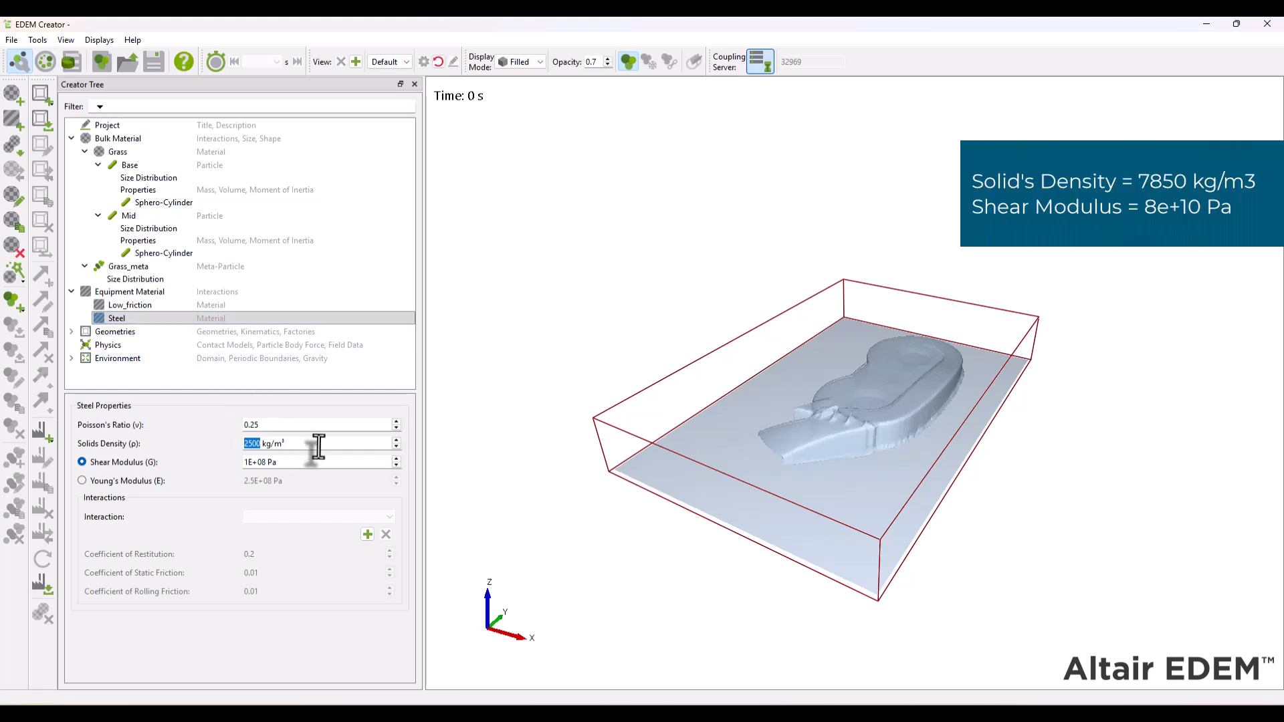
key("Tab")
key("Tab")
type("8e")
key("Return")
- Add a Grass interaction to Steel with restitution 0.2, static friction 0.65 and rolling friction 0.01
left_click(367, 534)
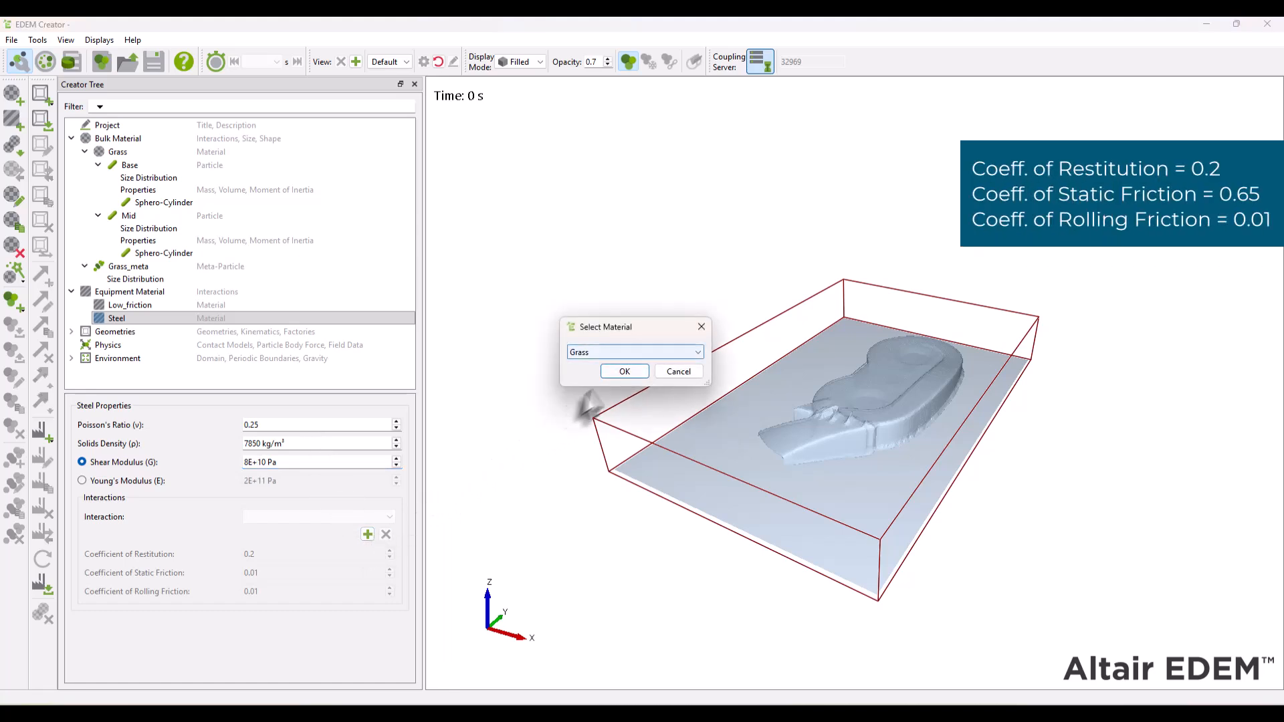
left_click(615, 373)
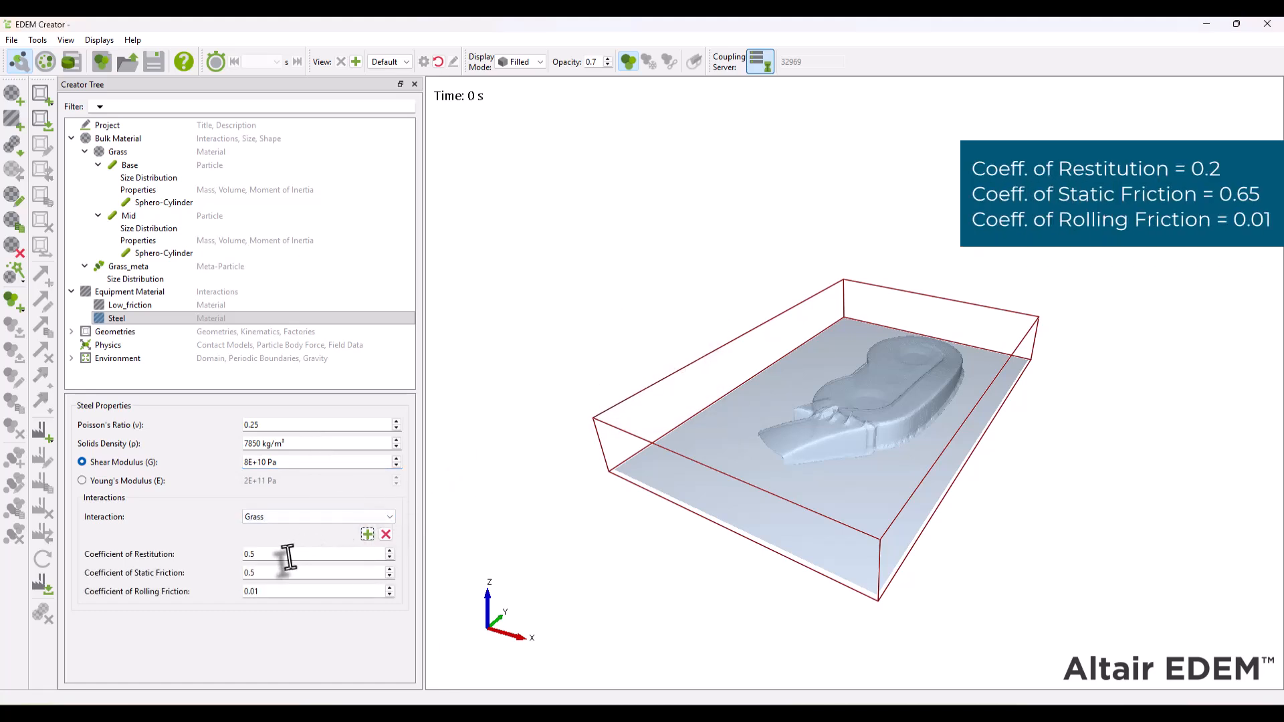
type("0.2")
key("Tab")
type("0.65")
type("1")
left_click(365, 537)
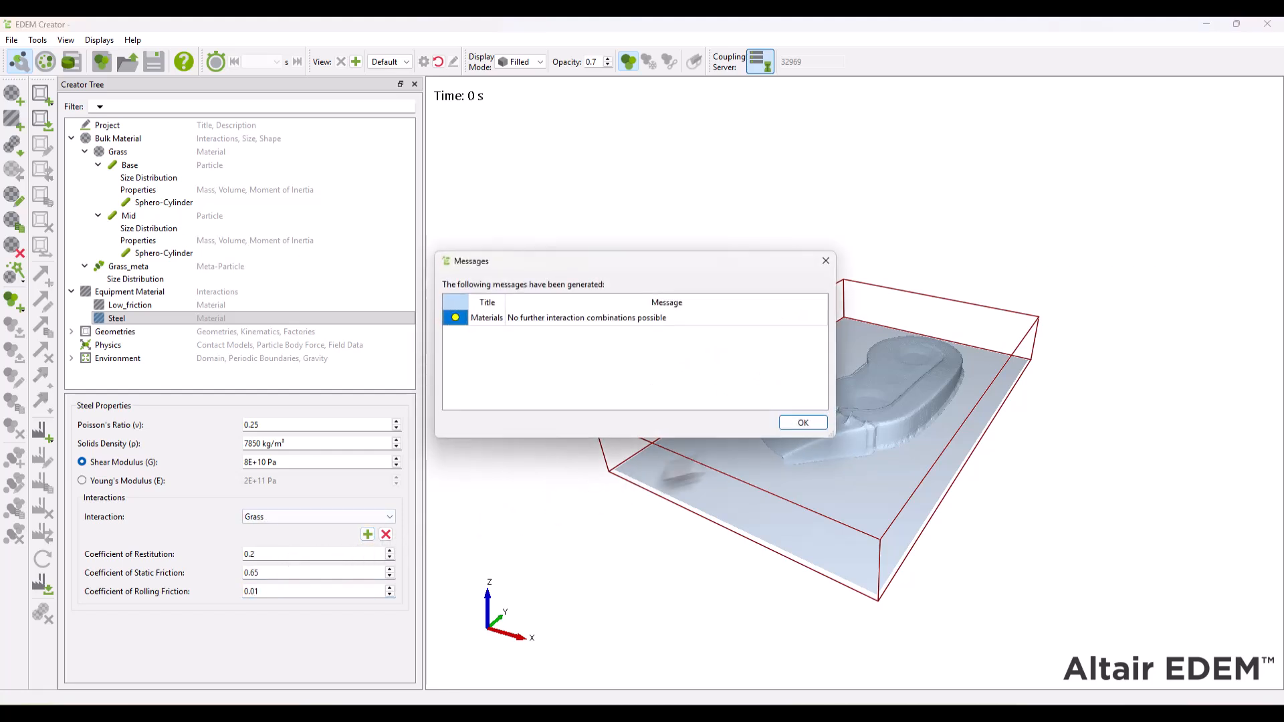
left_click(801, 421)
- Add a box geometry named factory and set its type to Virtual
left_click(73, 332)
scroll(87, 334, "down", 2)
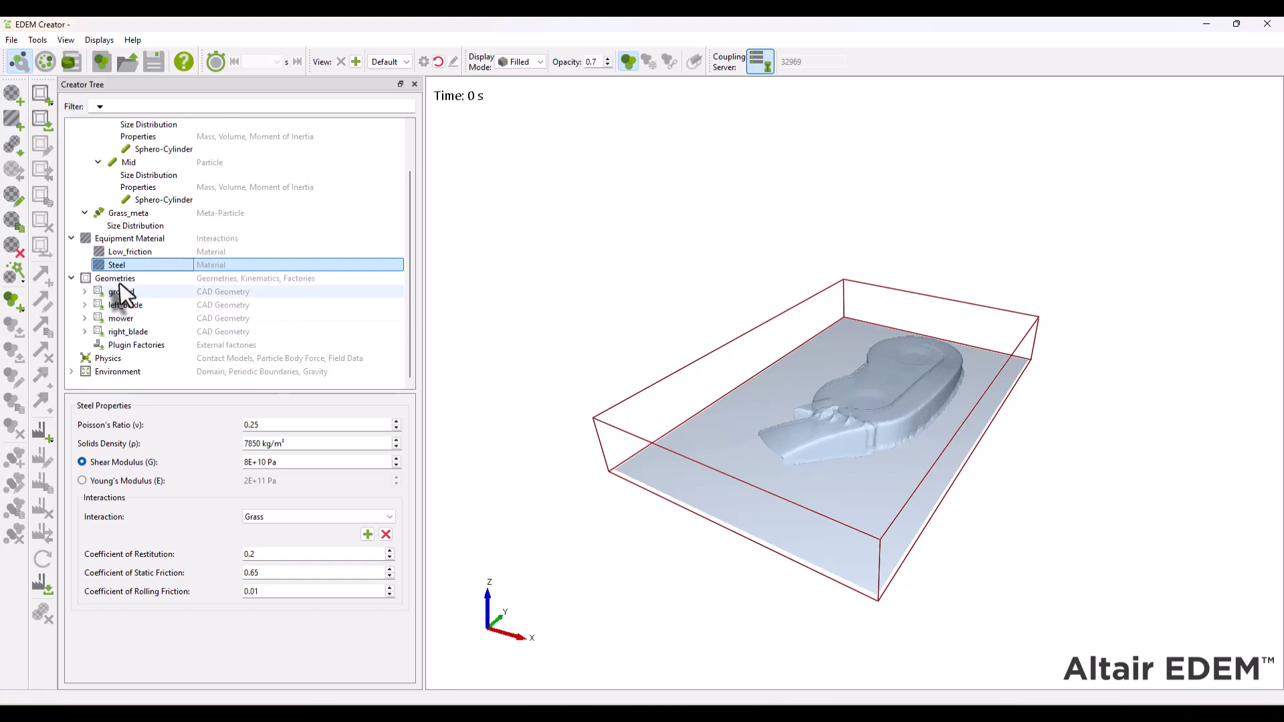
right_click(119, 280)
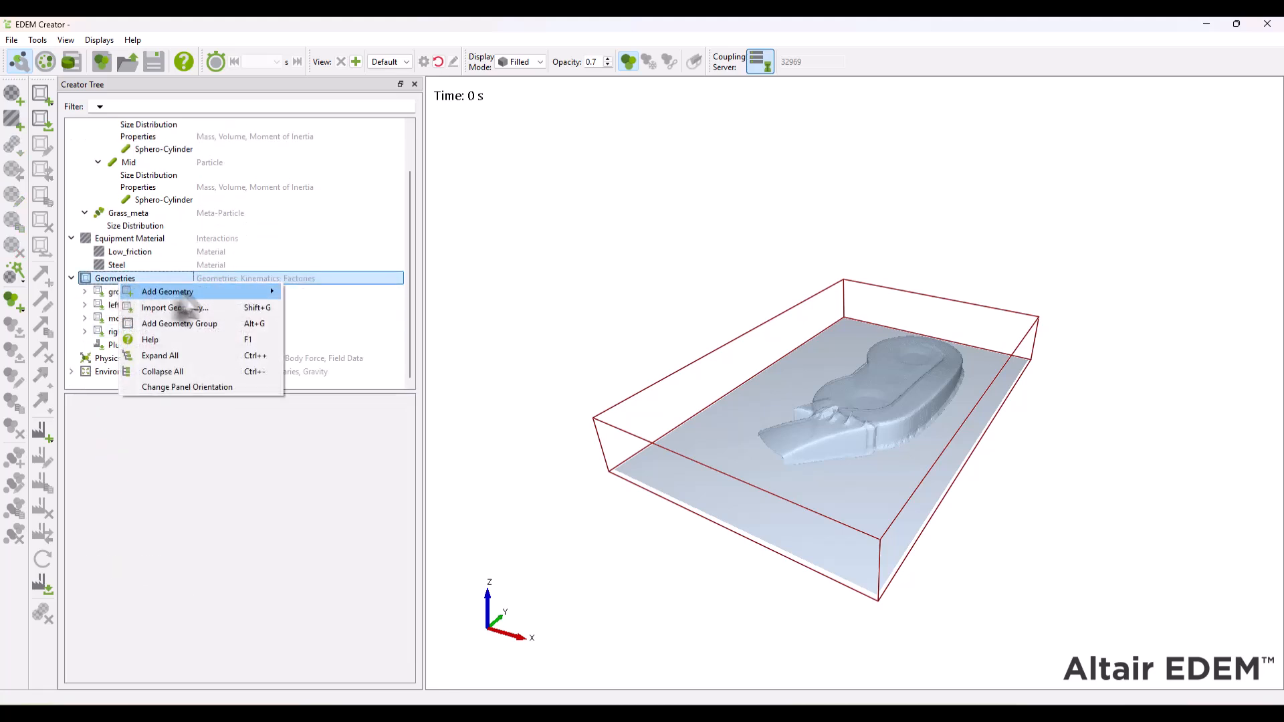
mouse_move(203, 292)
left_click(334, 295)
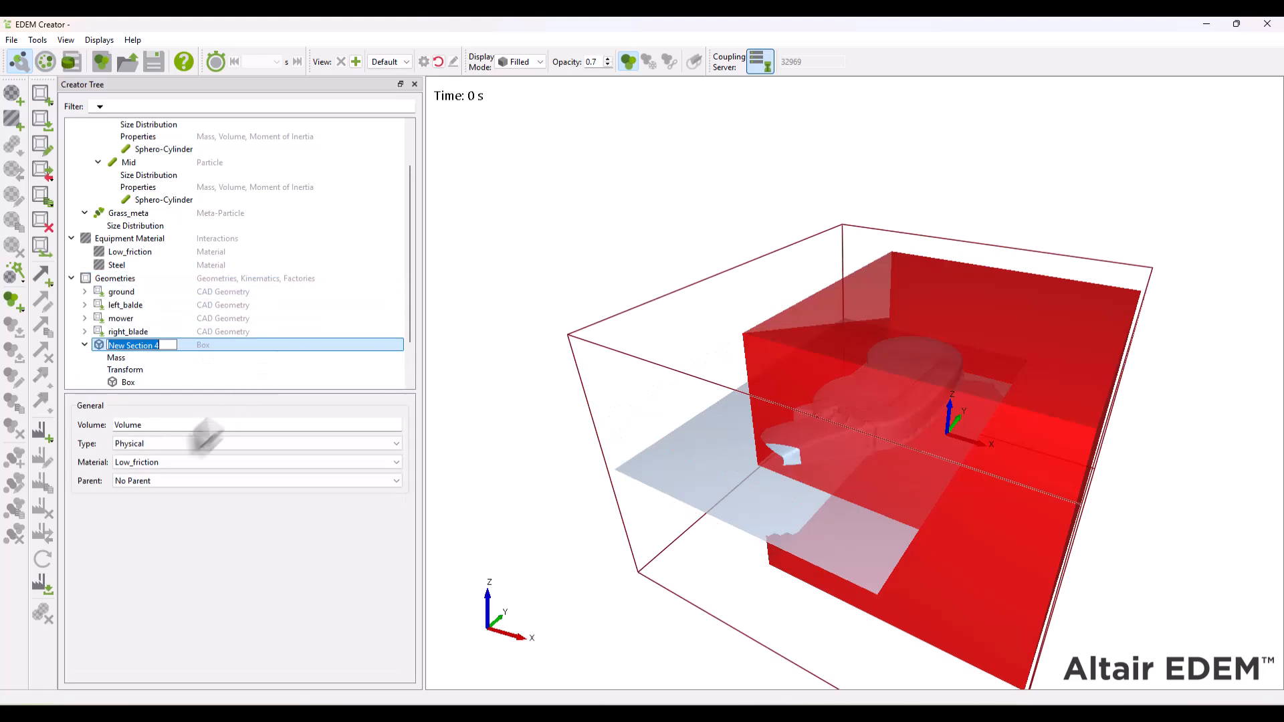
type("factory")
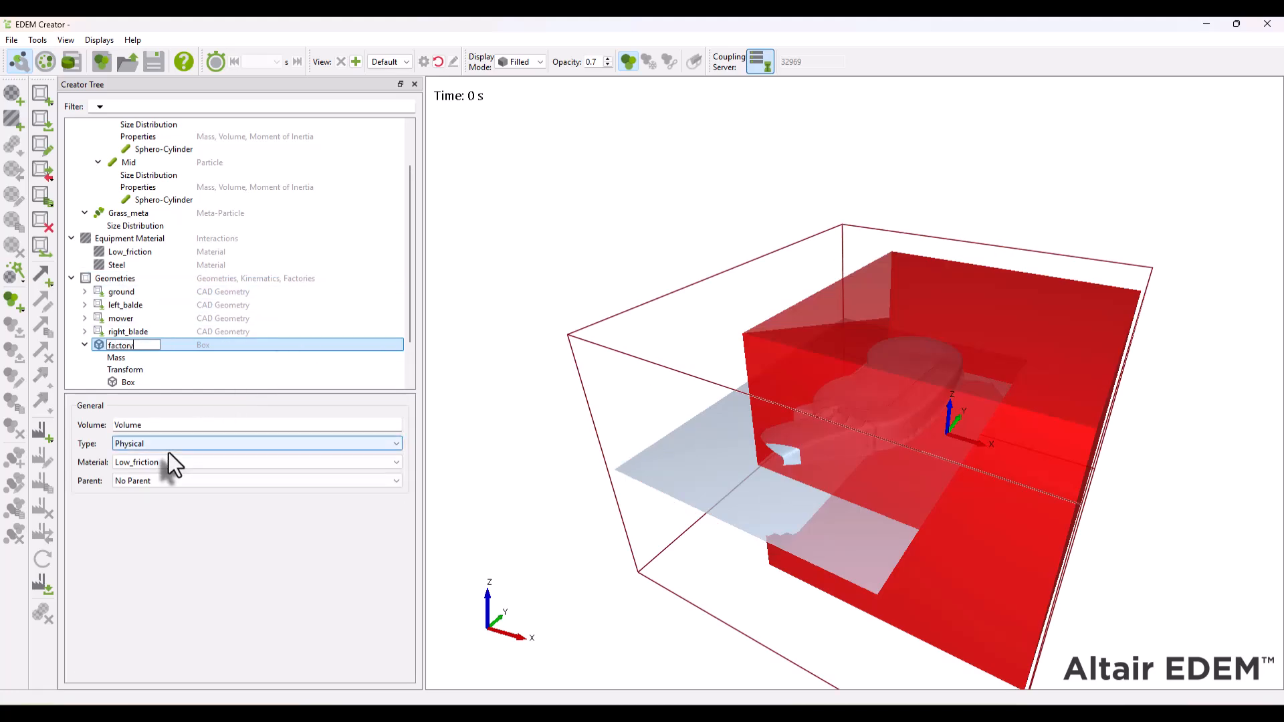
key("Return")
left_click(168, 447)
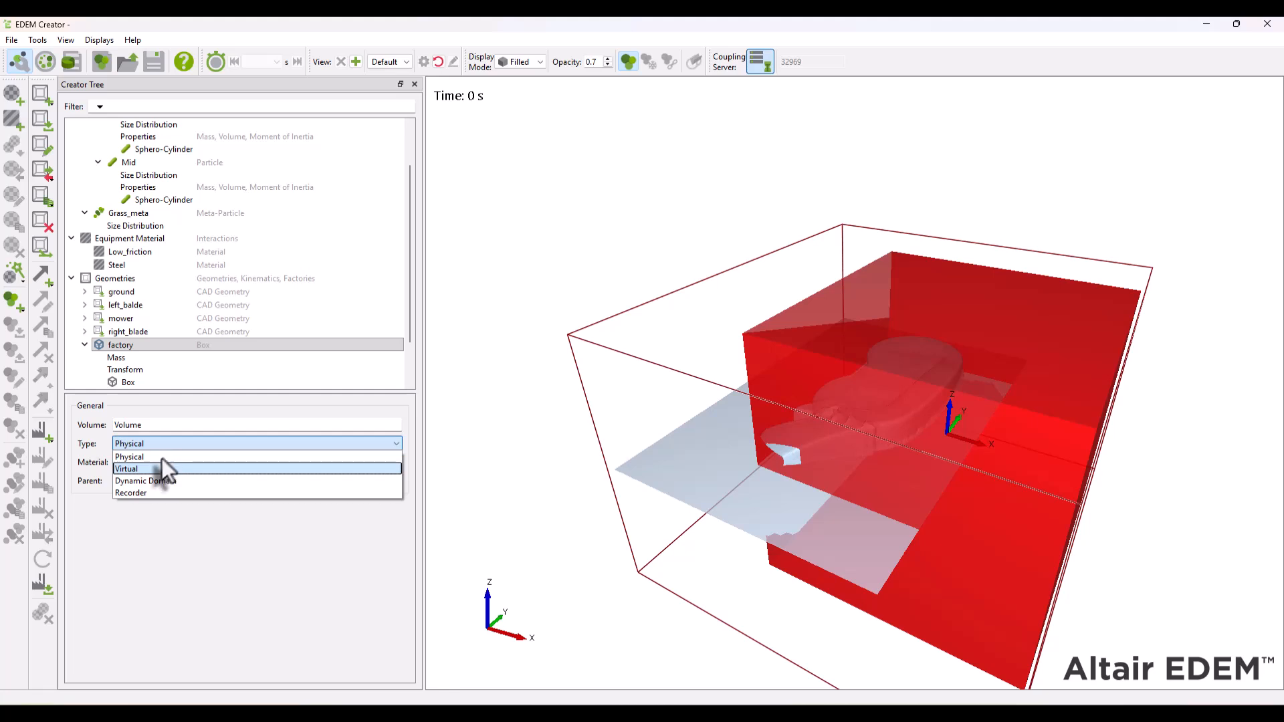
left_click(146, 471)
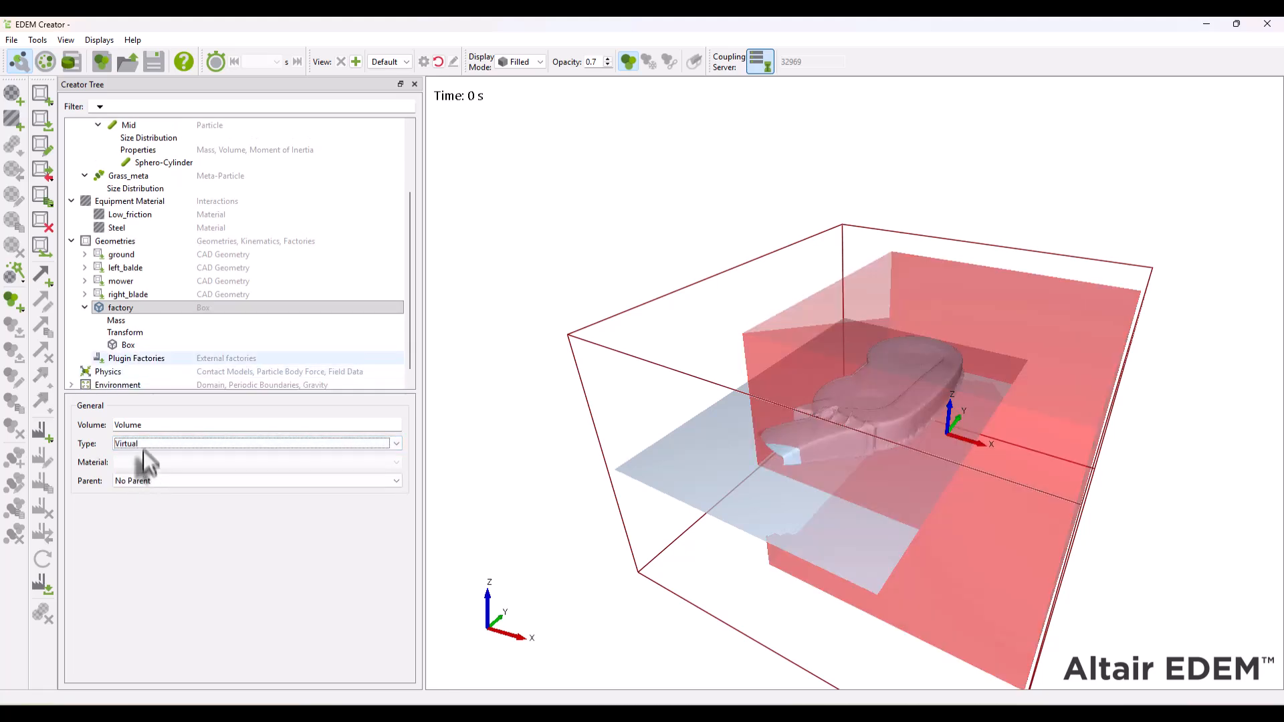
- Set the factory box's X length to 10 mm and its Z length to 0 mm, keeping Y at 1000 mm
left_click(138, 344)
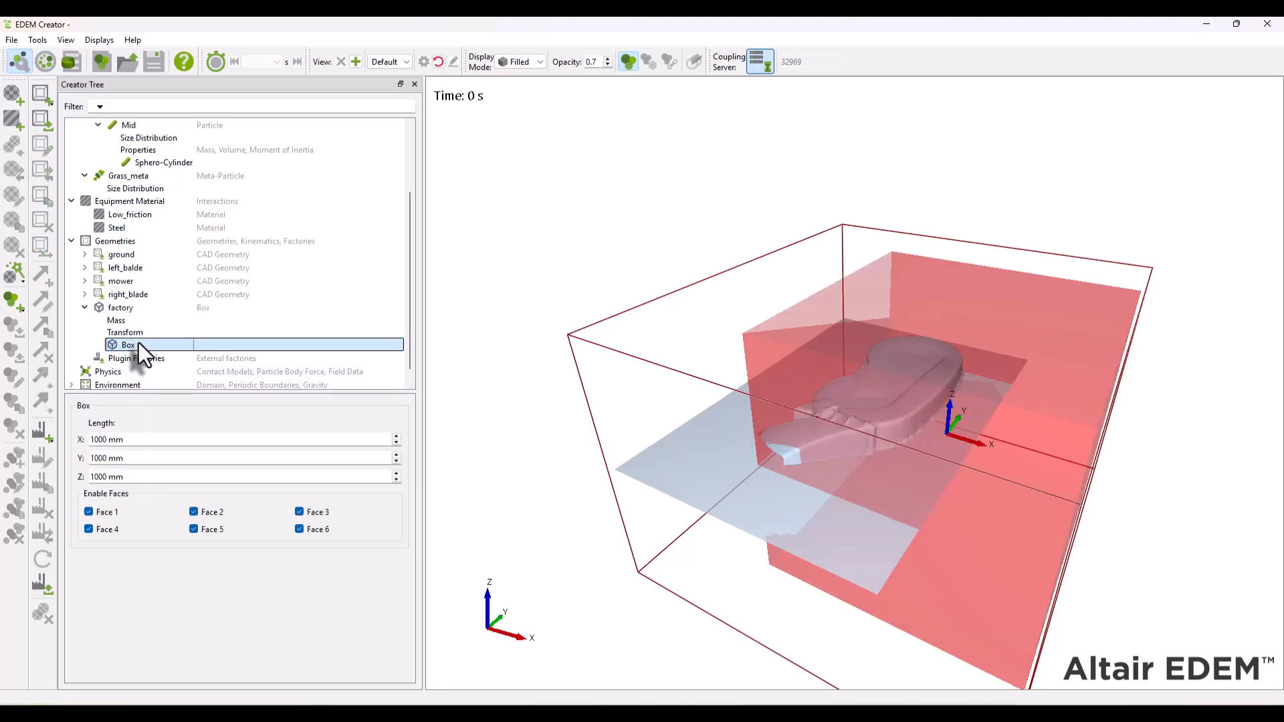
left_click(139, 440)
key("BackSpace")
key("BackSpace")
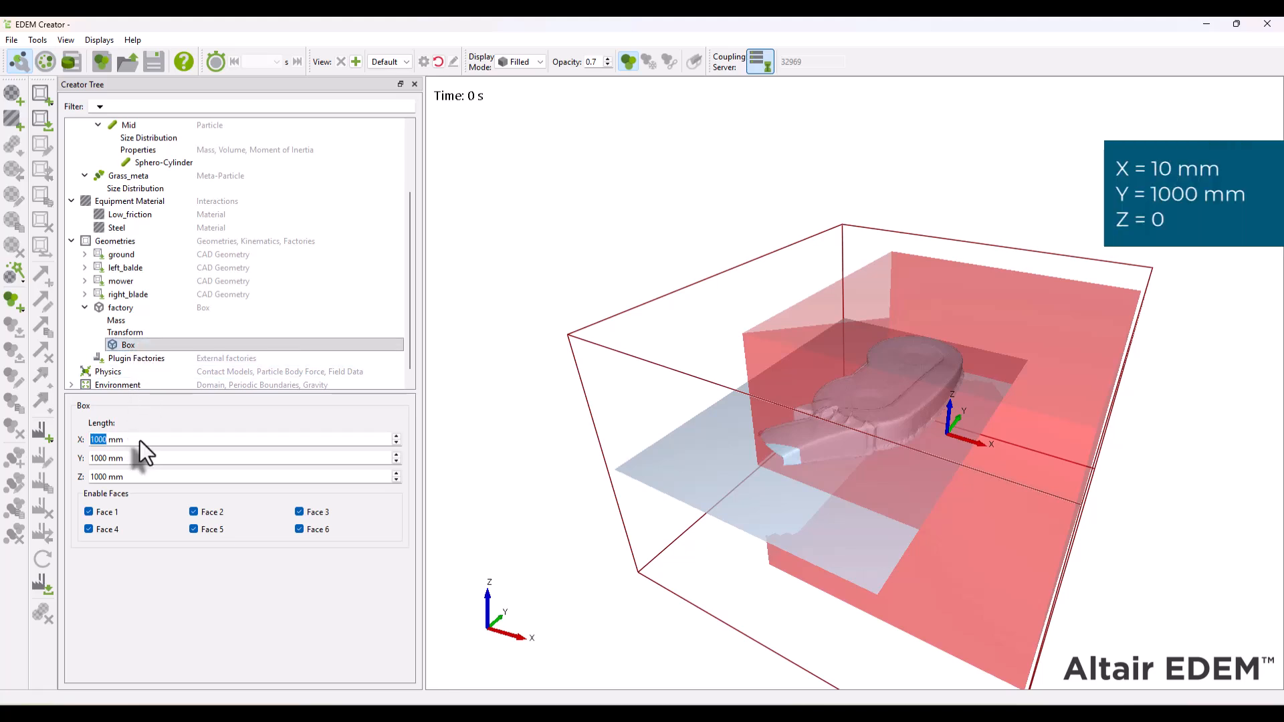
key("Tab")
key("Tab")
type("0")
key("Tab")
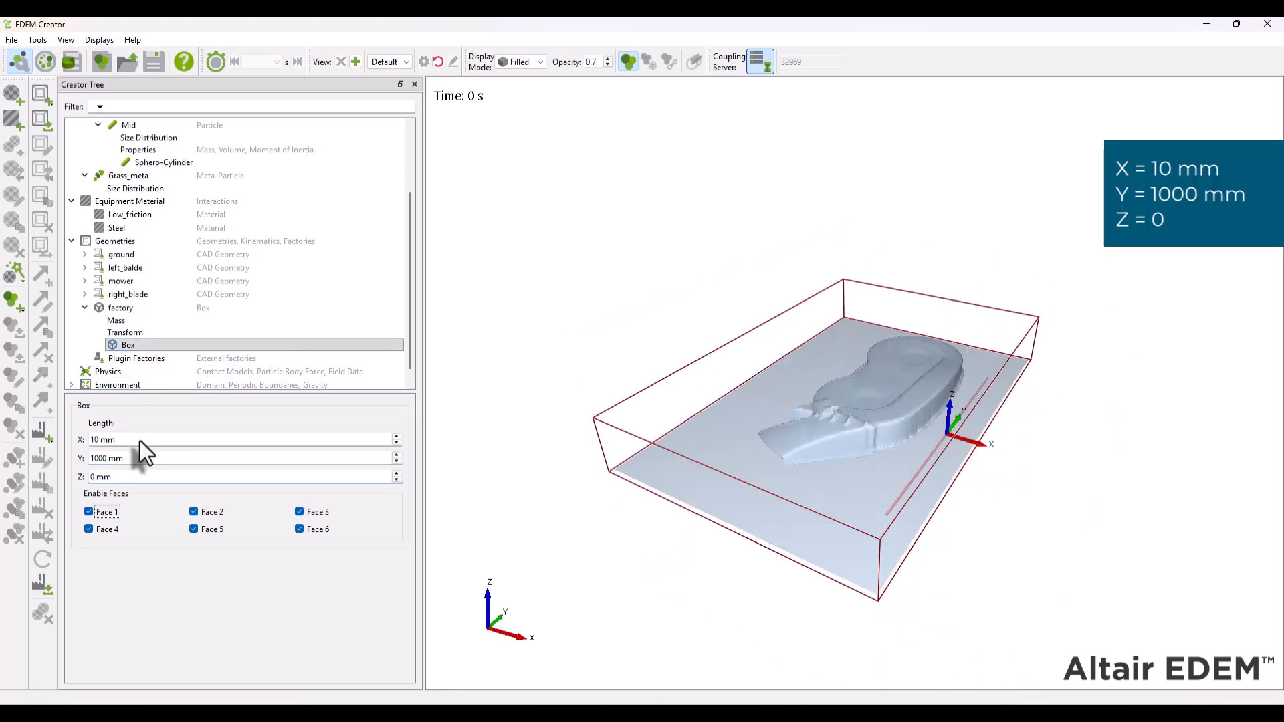
- Set the factory box's position to X 50 mm, Y 200 mm and Z 66 mm
left_click(130, 334)
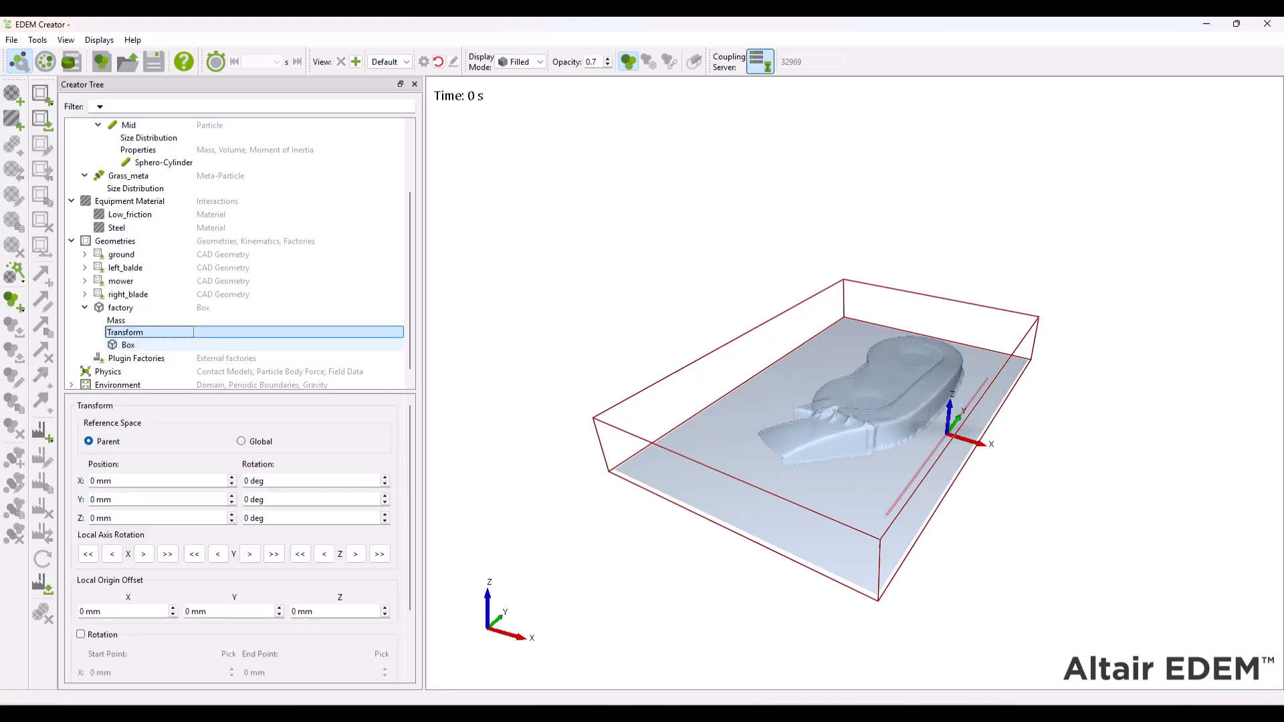
left_click(196, 481)
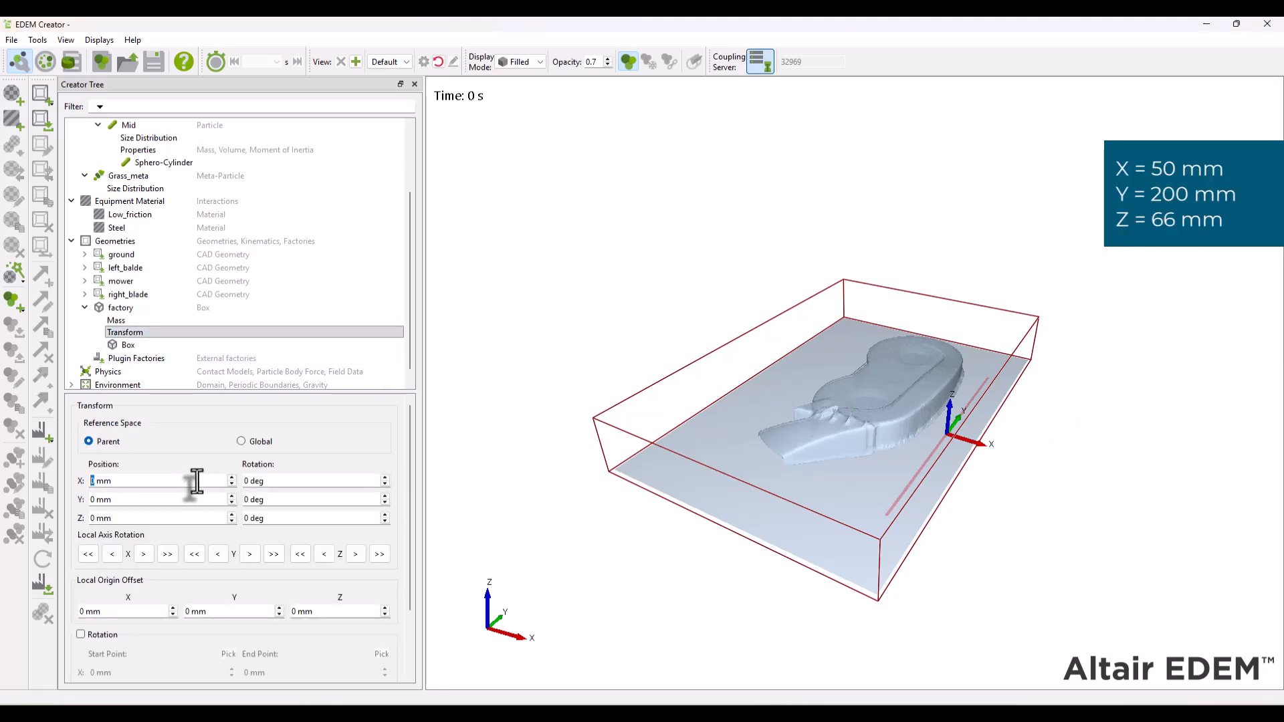
key("Tab")
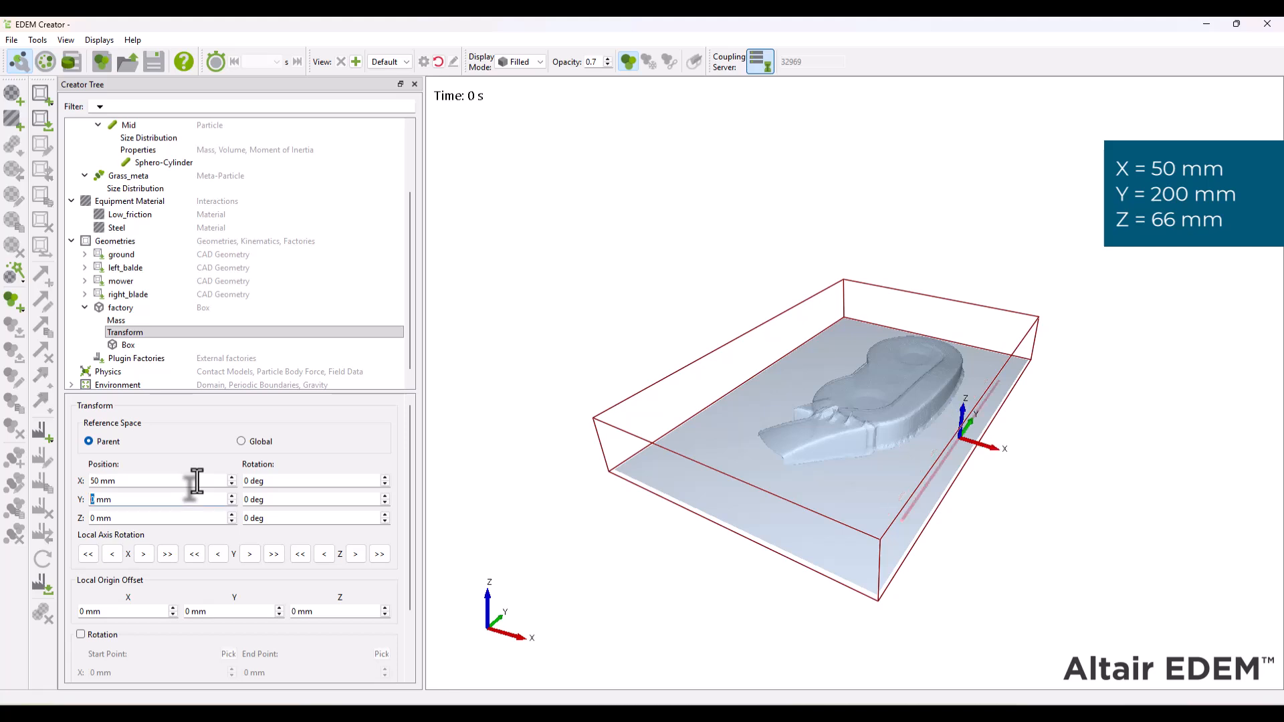
key("Tab")
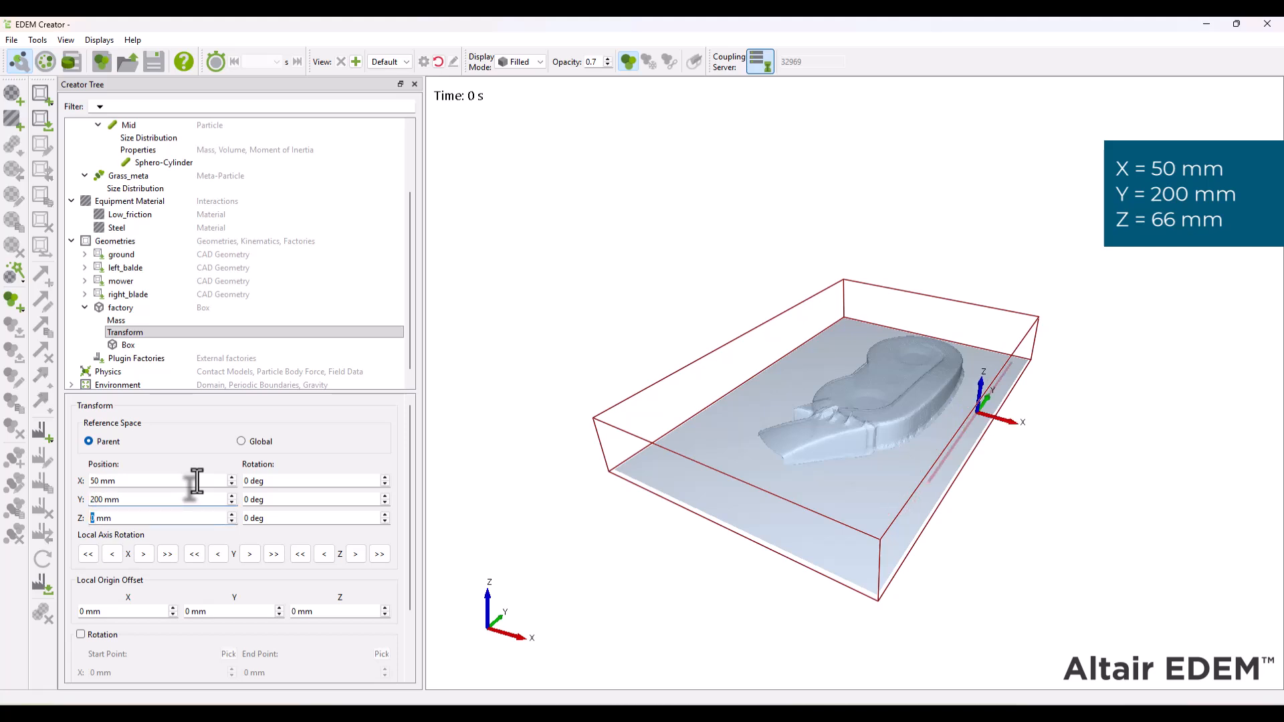
key("Tab")
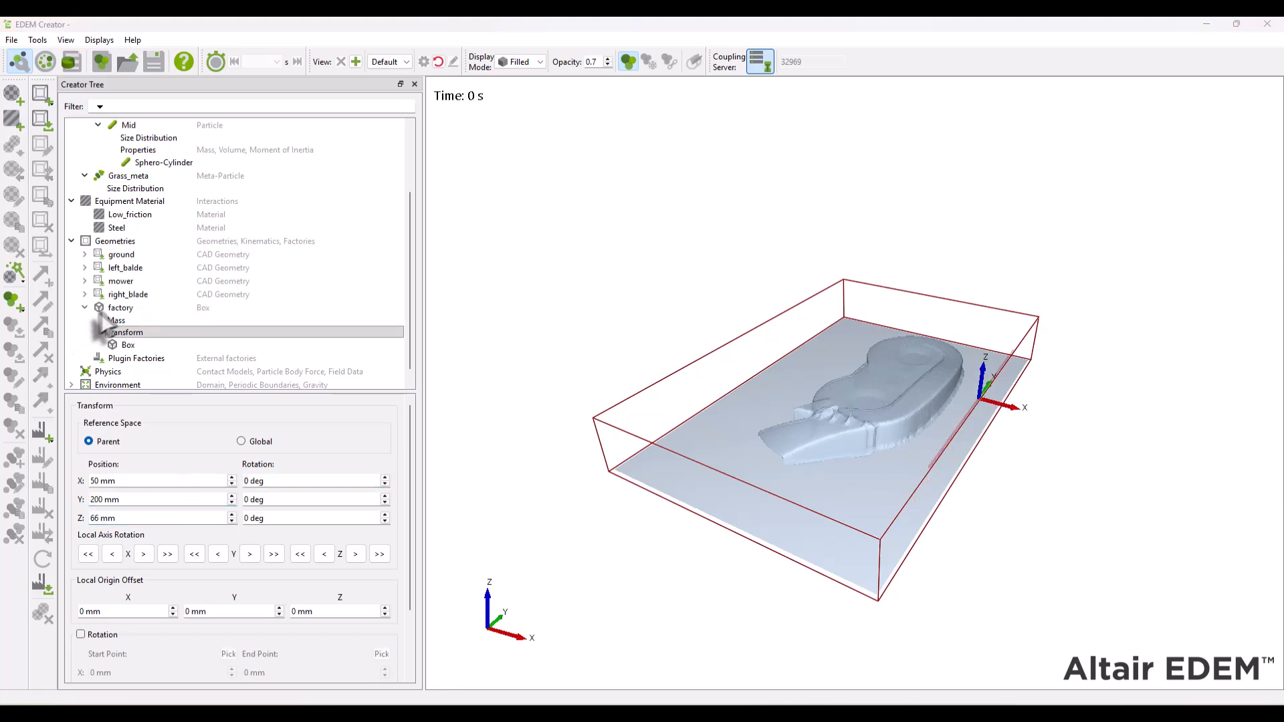
- Add a dynamic factory to the factory box and name it grass_factory
right_click(113, 308)
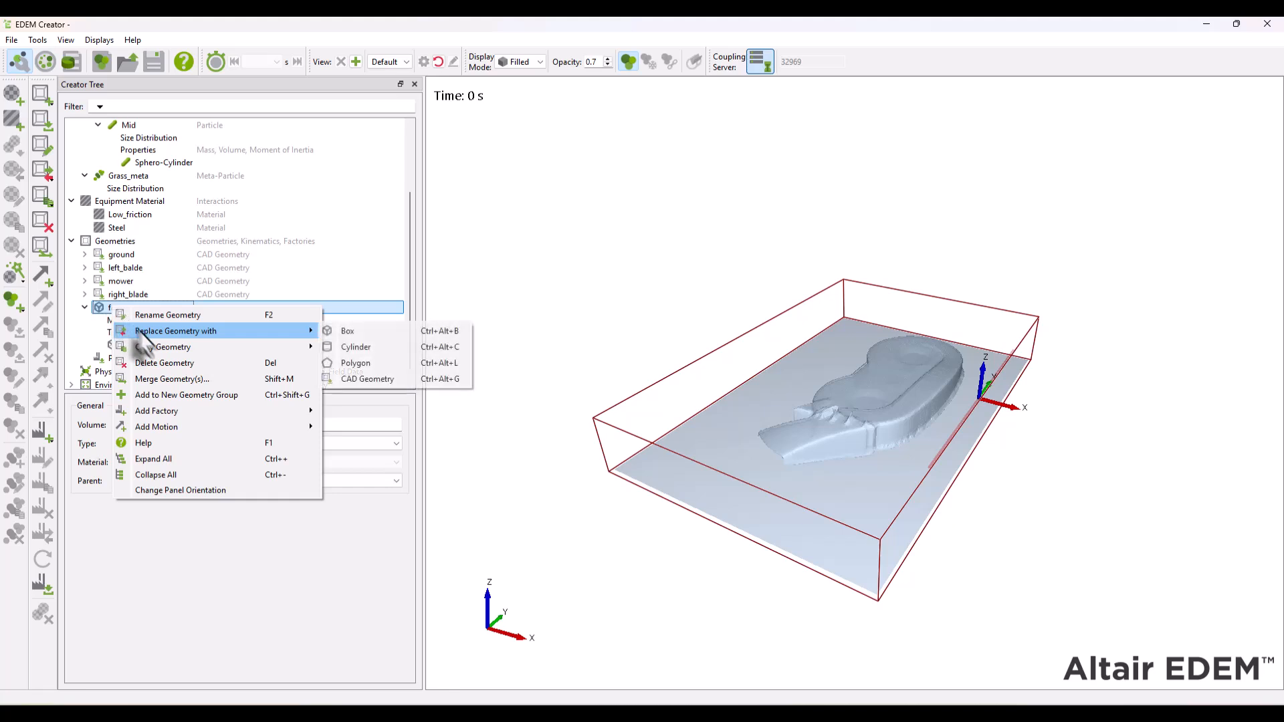
mouse_move(227, 409)
left_click(375, 410)
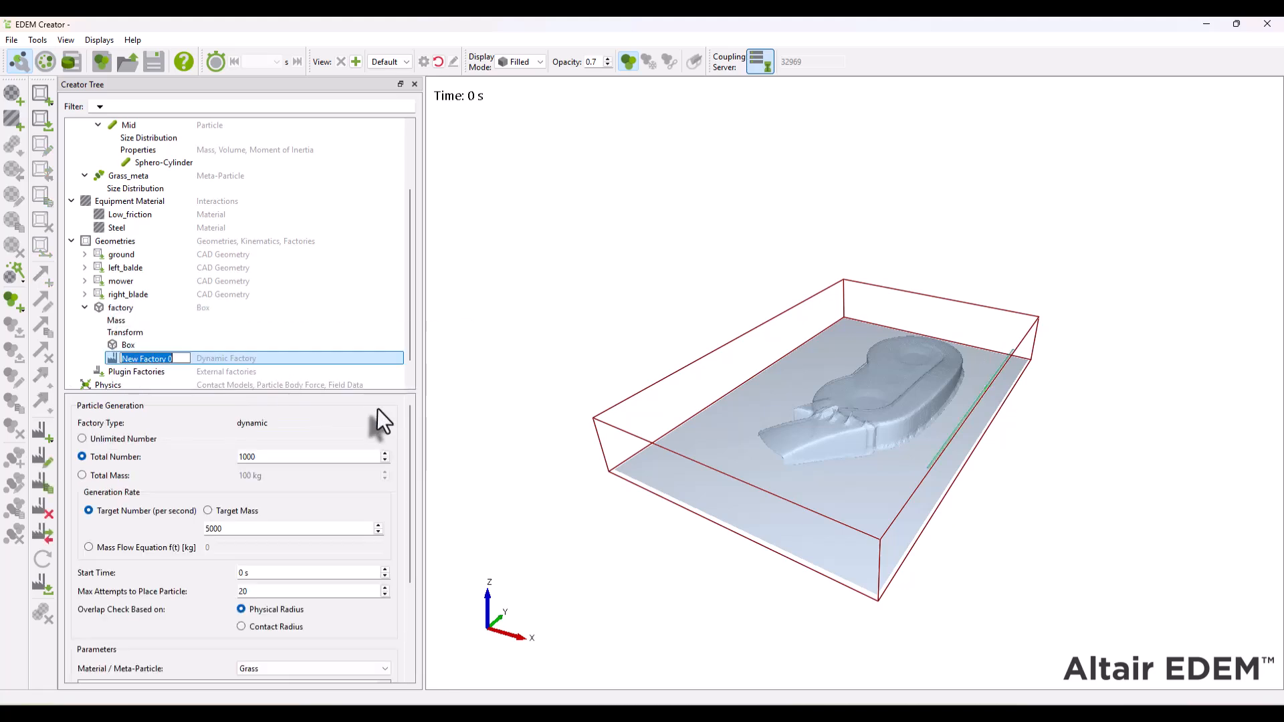
type("grass_factory")
key("Return")
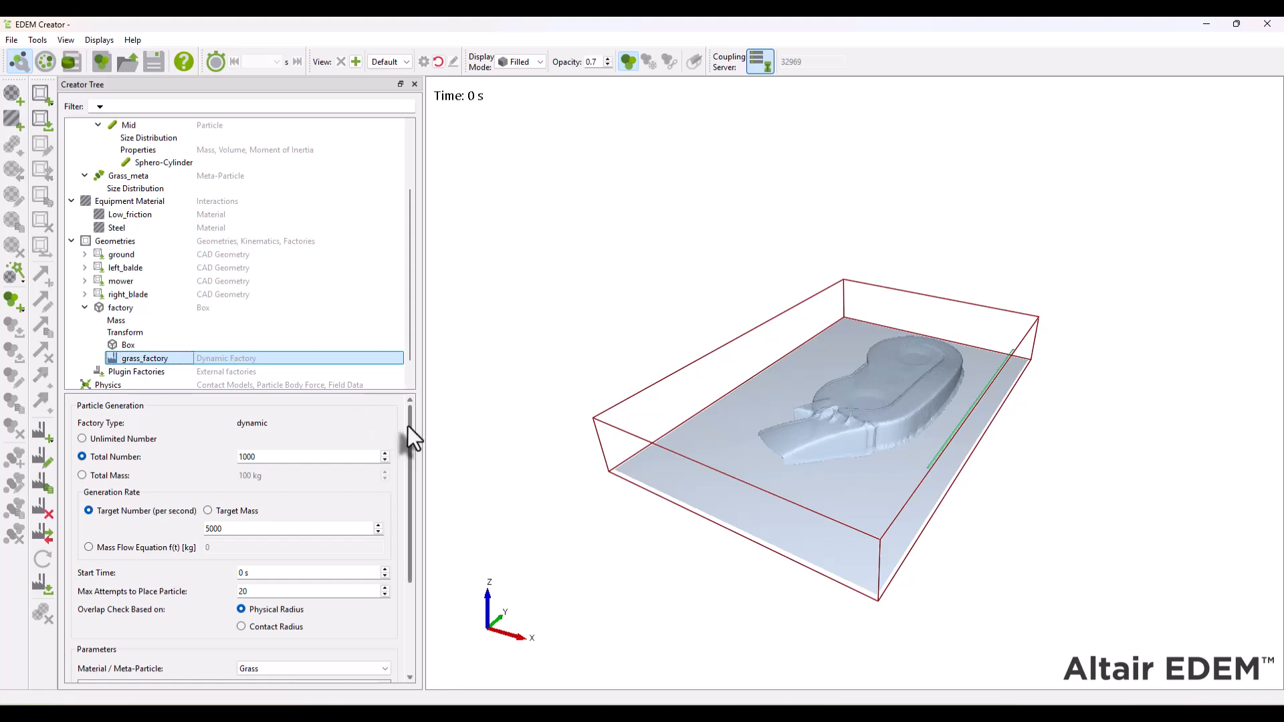
- Set grass_factory to generate the Grass_meta meta-particle
left_click_drag(407, 425, 407, 453)
left_click(302, 633)
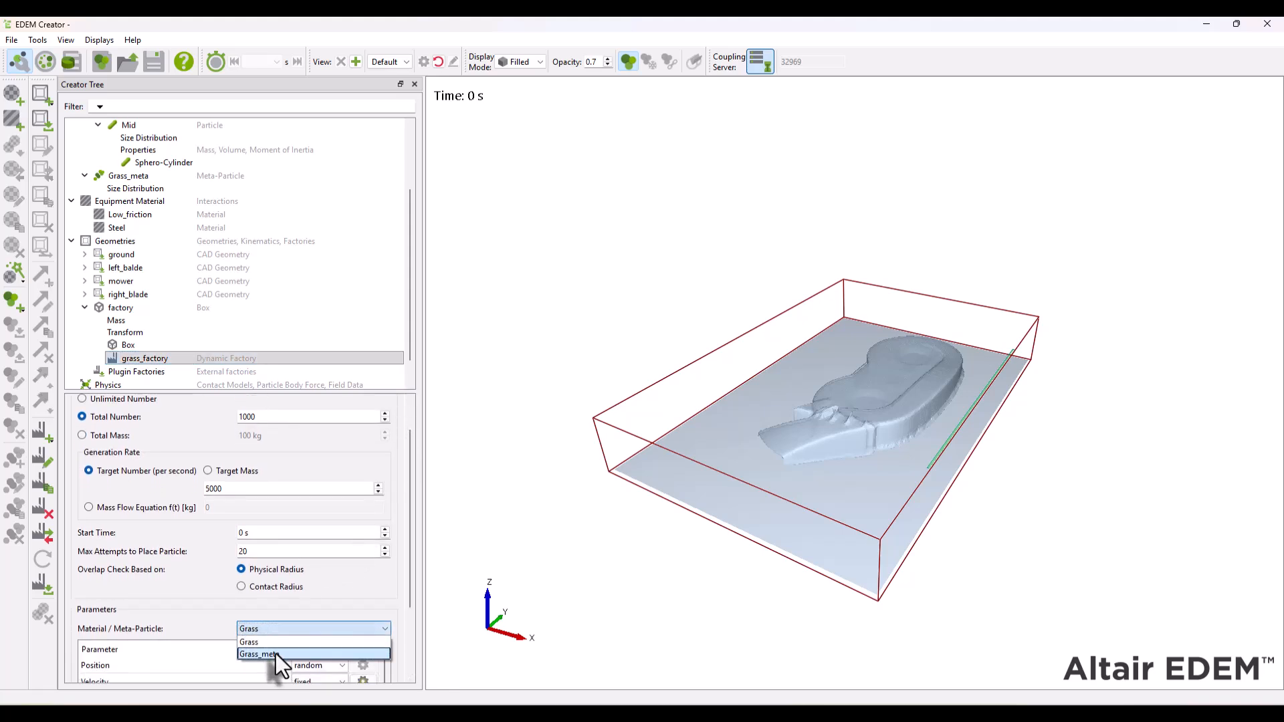
left_click(276, 652)
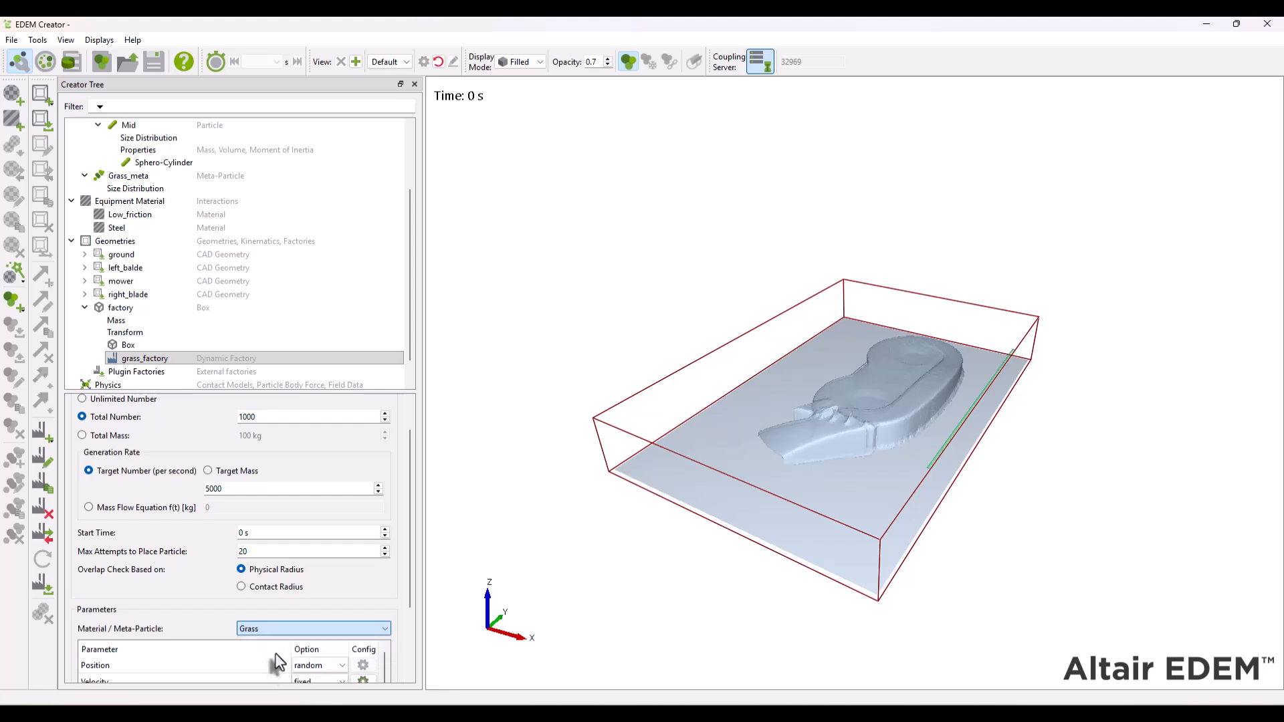
- Let grass_factory generate an unlimited number of particles at a target rate of 10000 per second
left_click_drag(412, 548, 412, 515)
left_click(132, 439)
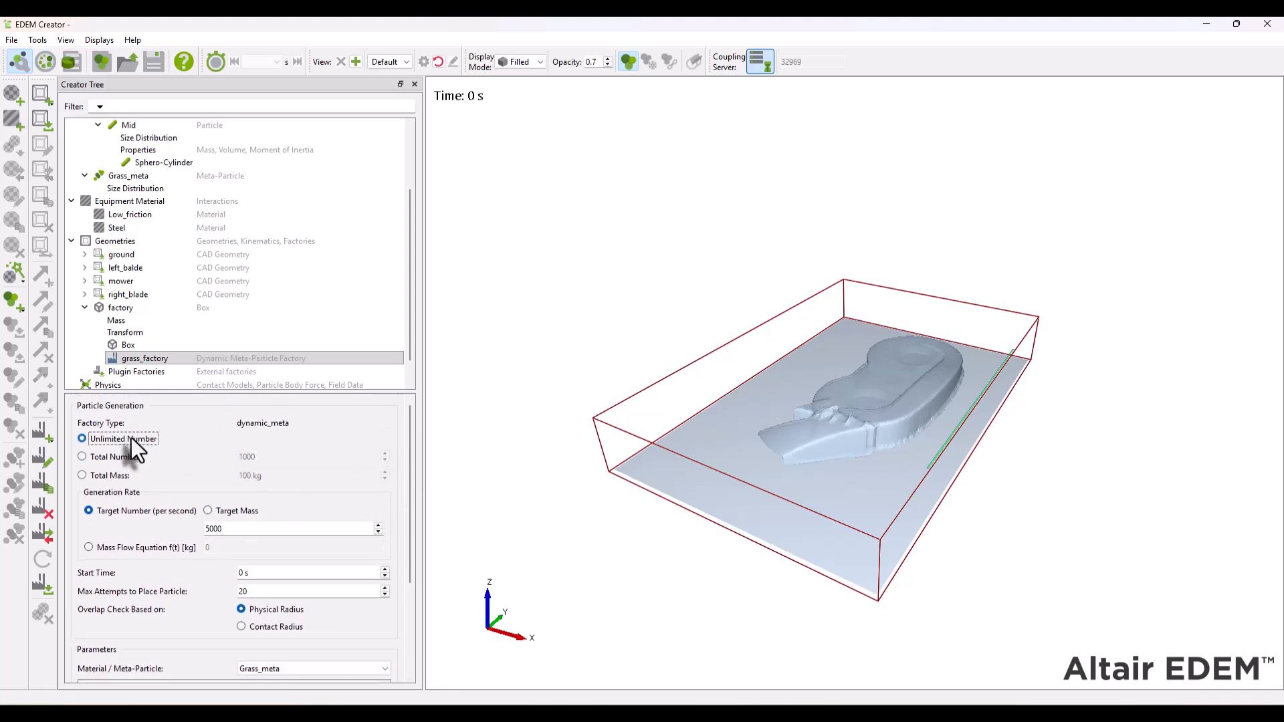
double_click(227, 529)
type("10000")
key("Tab")
- Give grass_factory's particles a fixed X velocity of -1 m/s and set their orientation option to fixed
left_click_drag(414, 461, 412, 580)
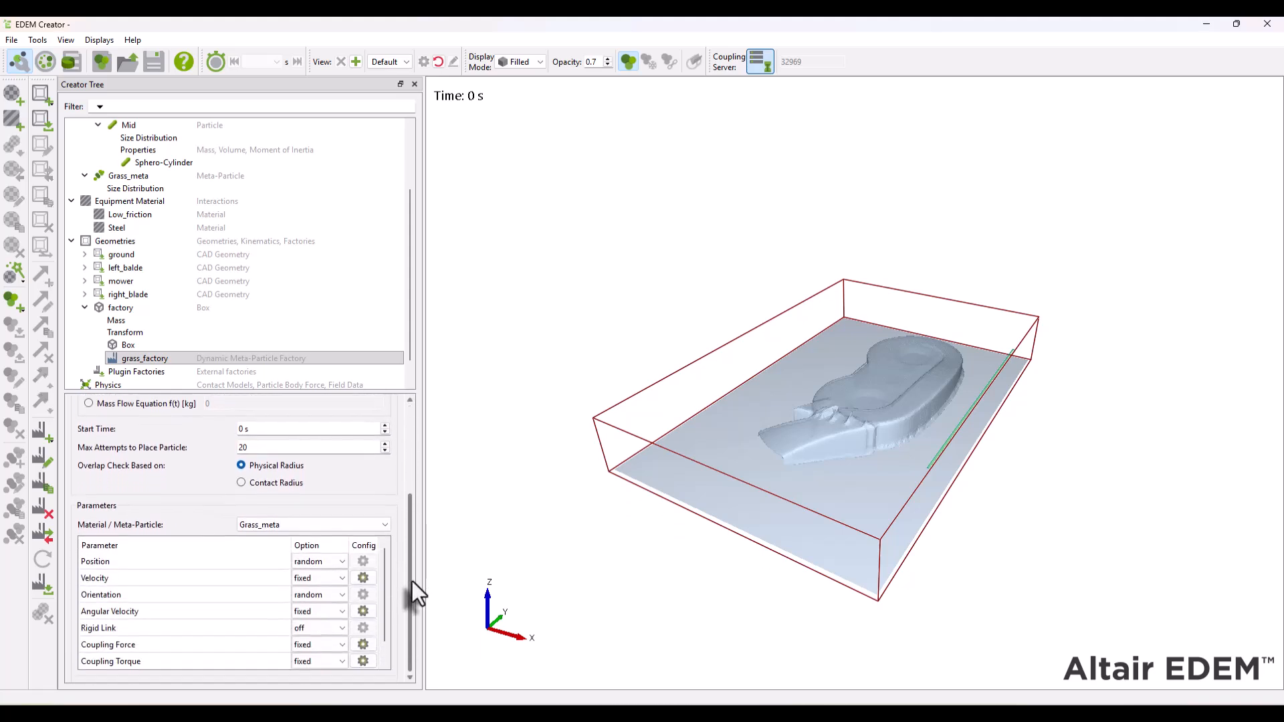
left_click(363, 579)
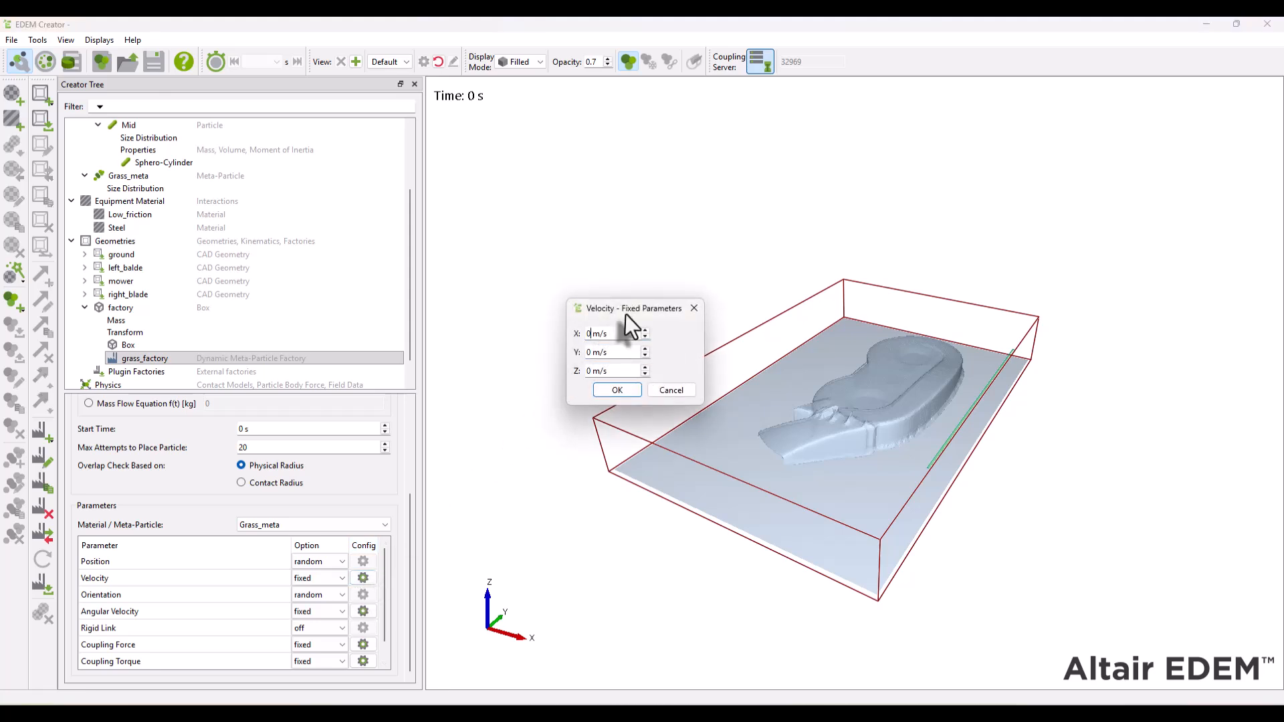
key("ctrl+a")
type("-1")
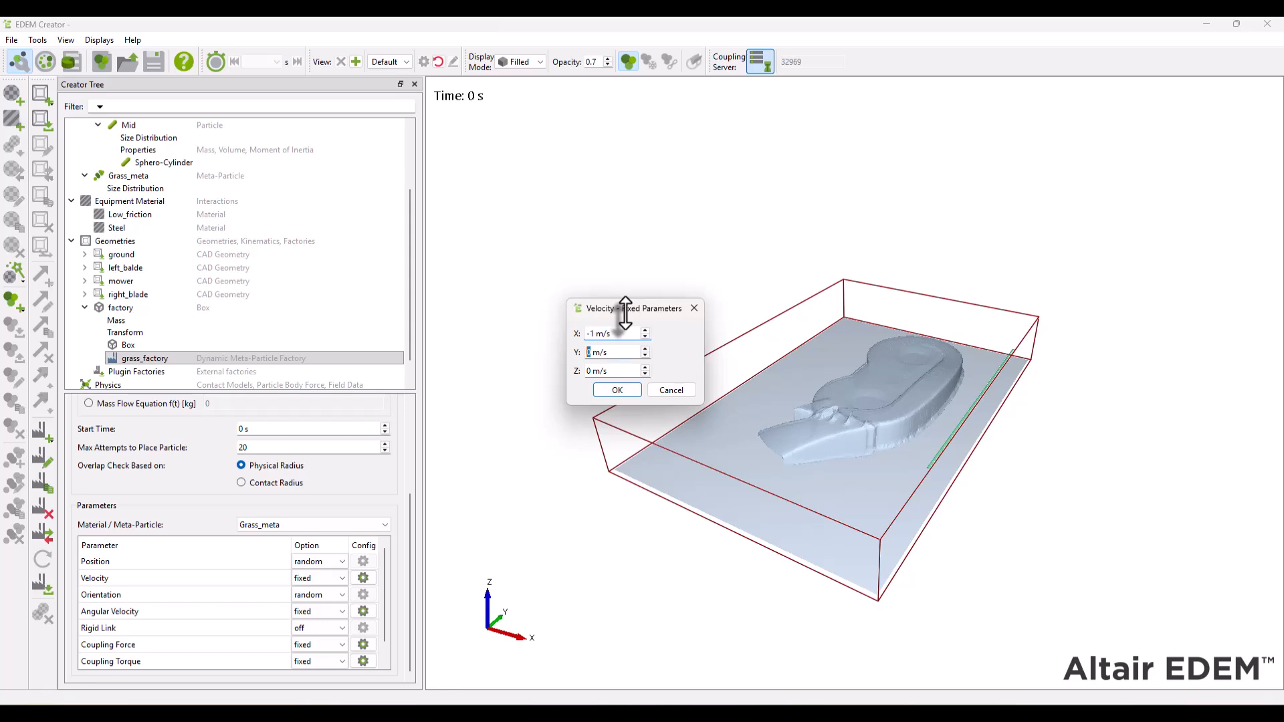
left_click(624, 392)
left_click(331, 595)
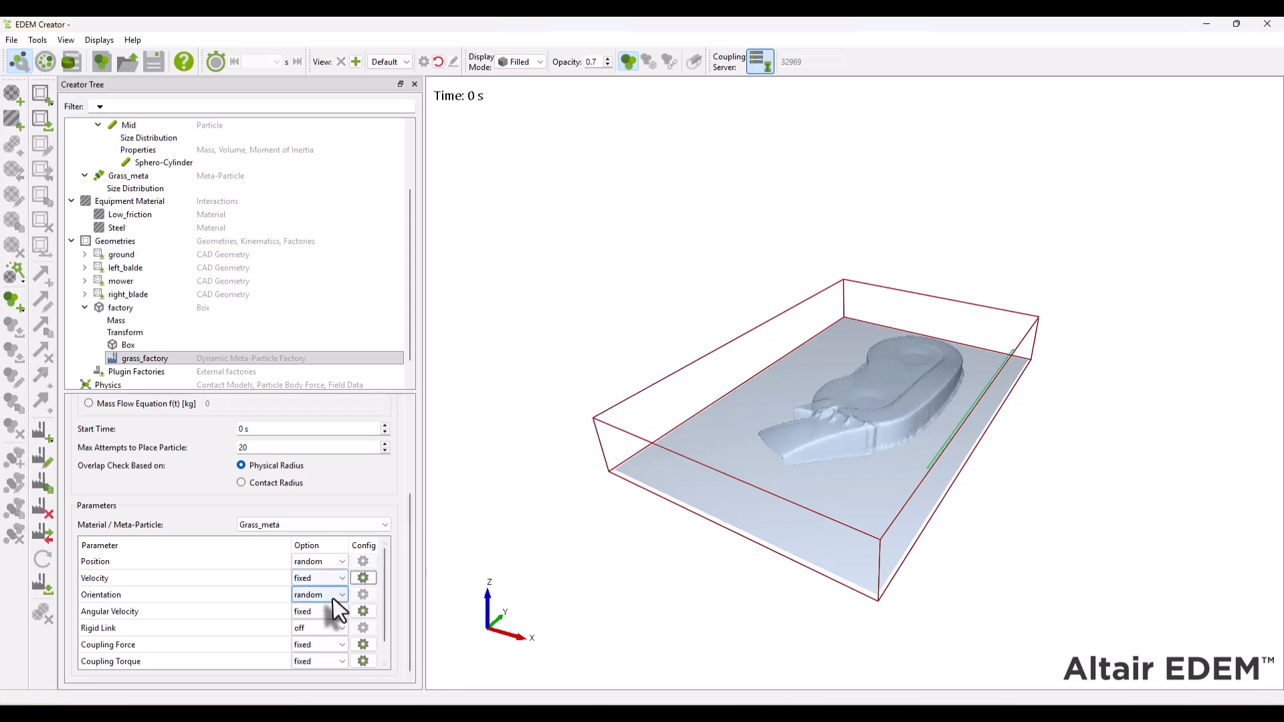
left_click(330, 608)
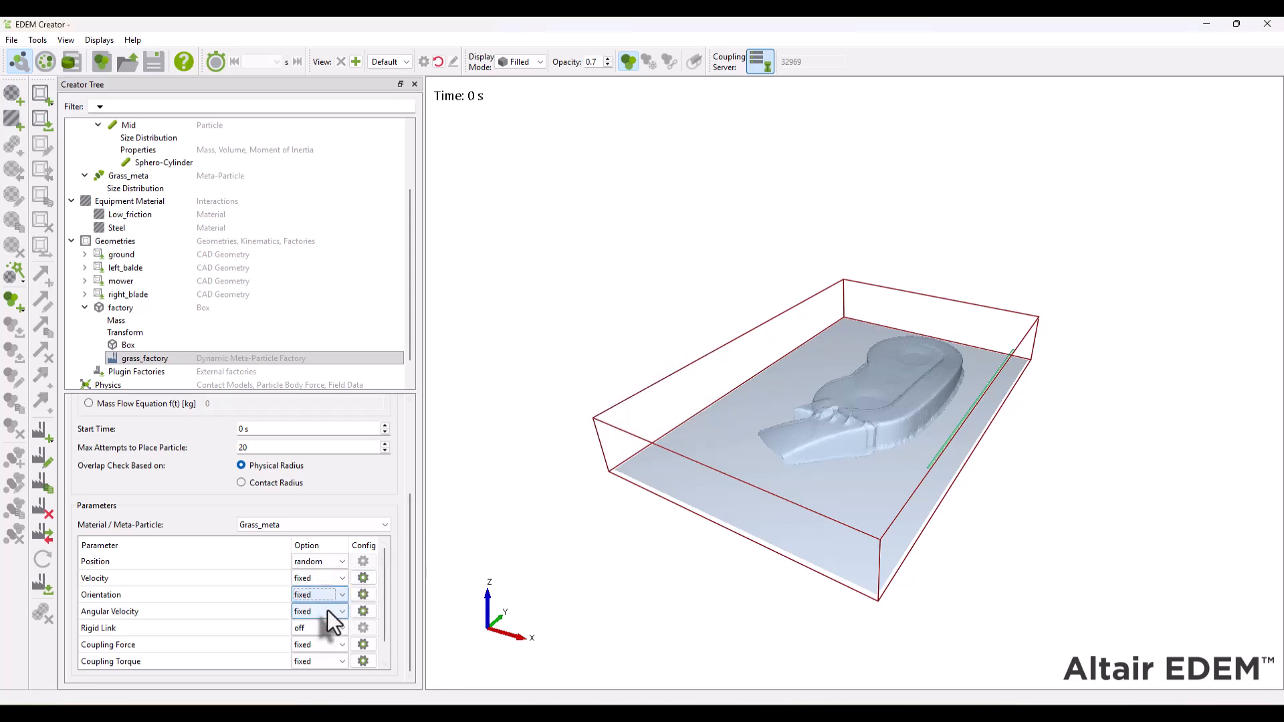
left_click_drag(410, 584, 415, 455)
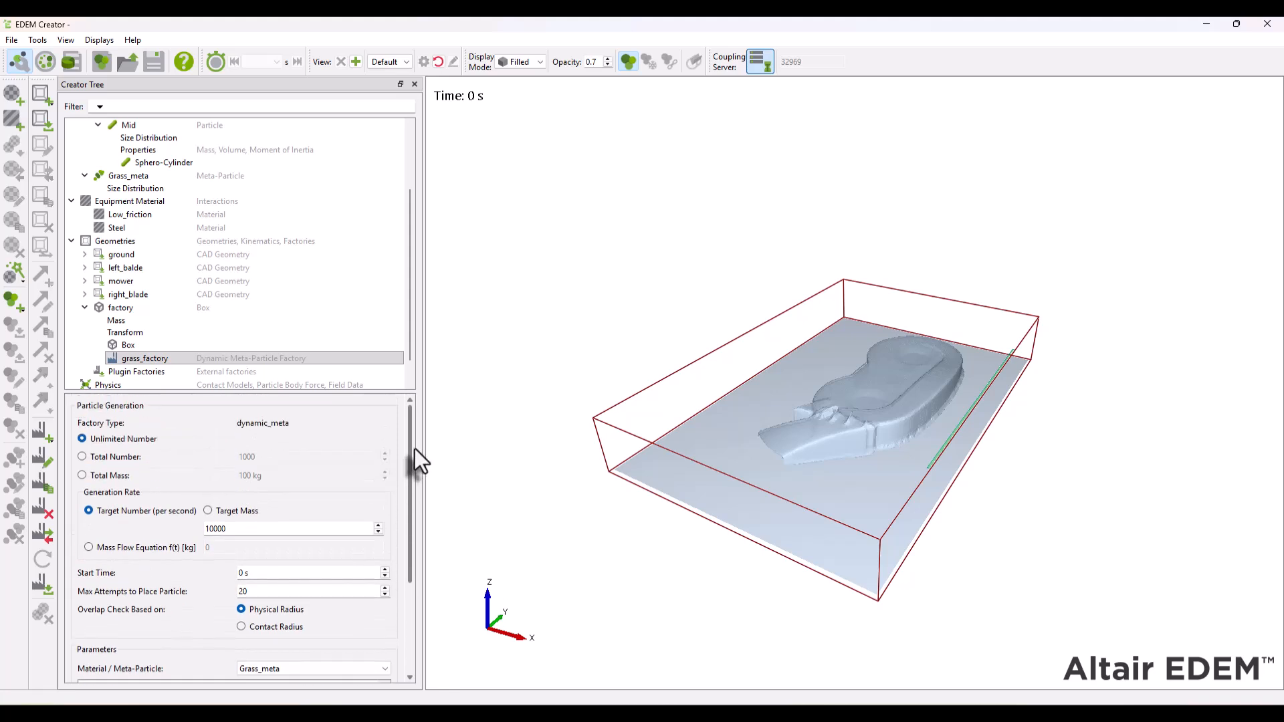
- Add a linear rotation kinematic to the left_balde geometry
left_click(84, 307)
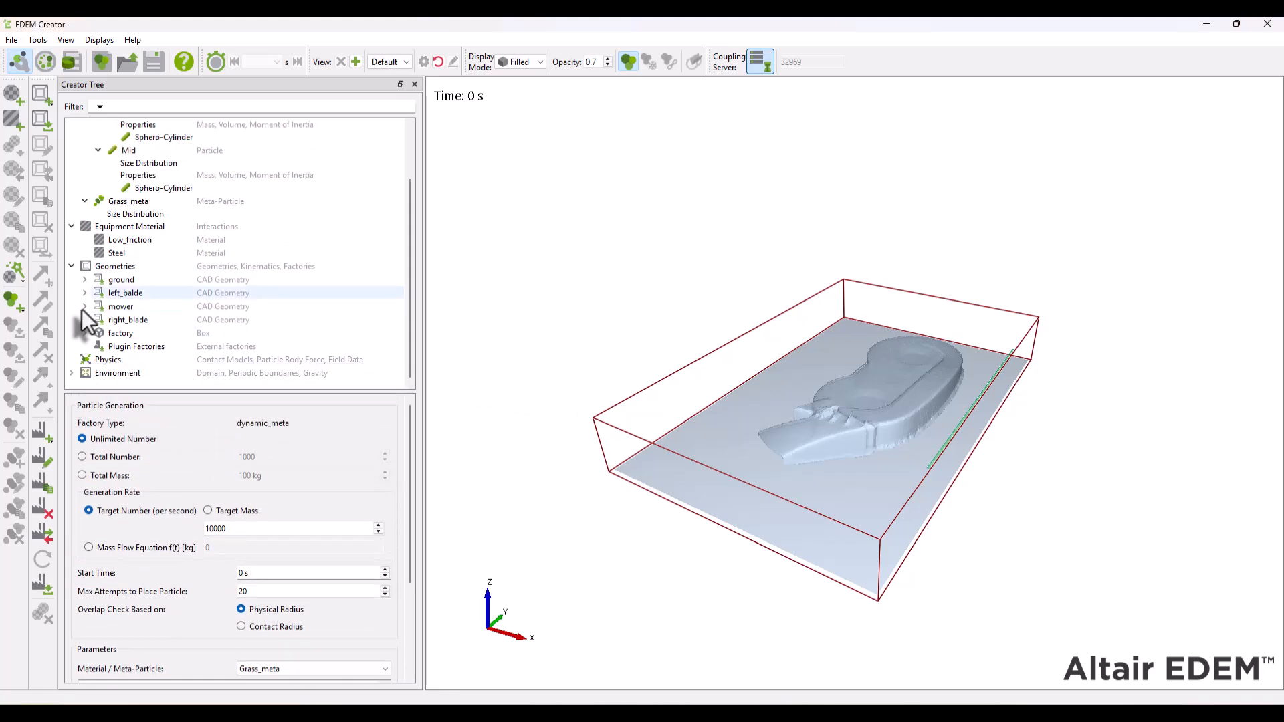
right_click(109, 299)
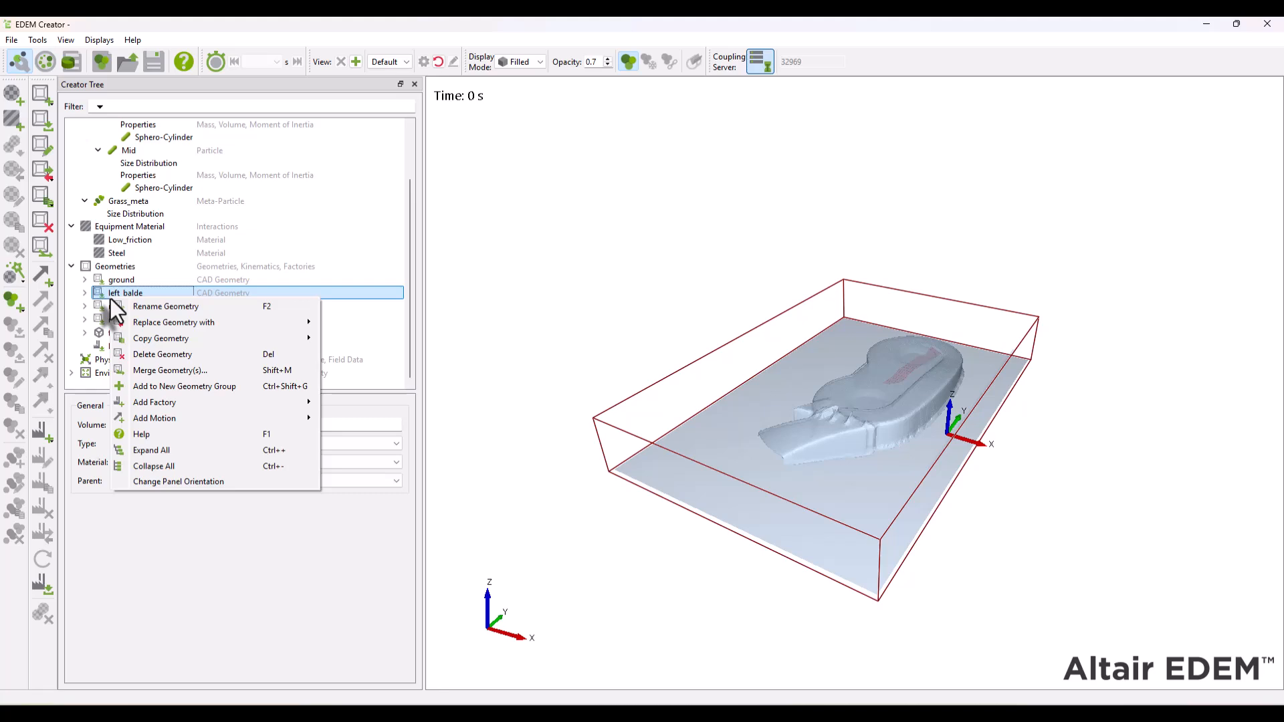
mouse_move(295, 421)
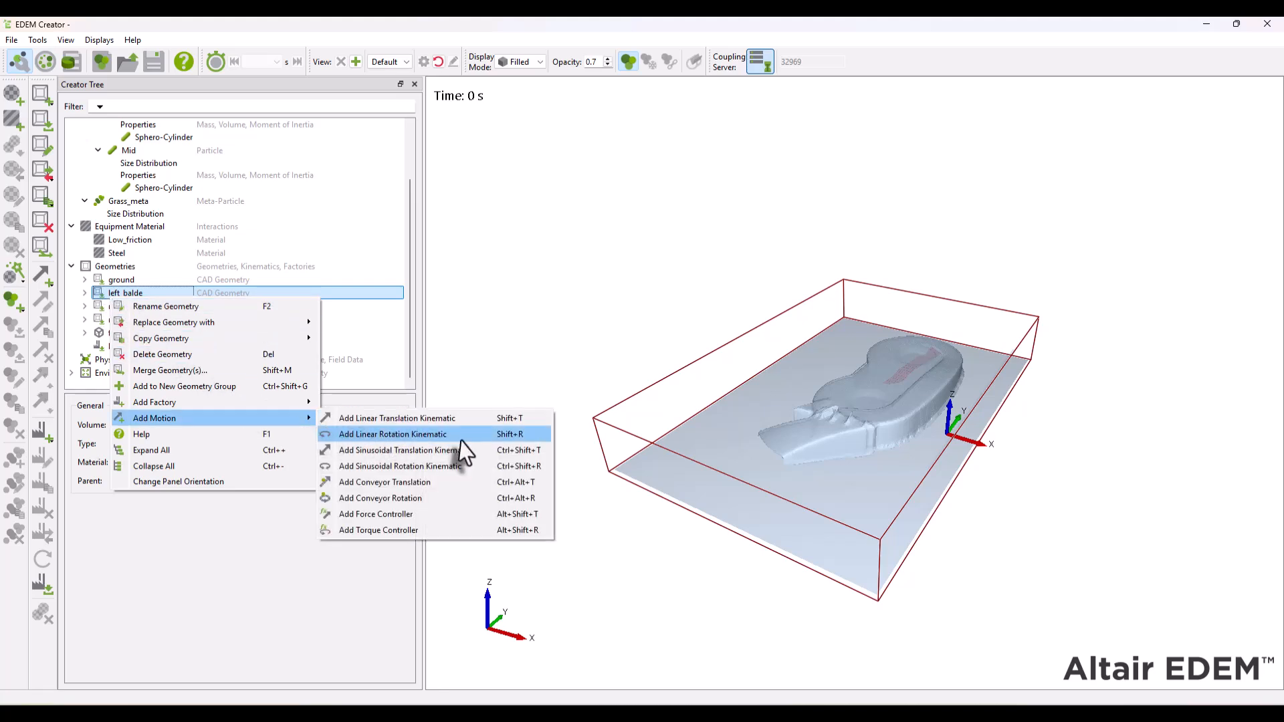
left_click(457, 436)
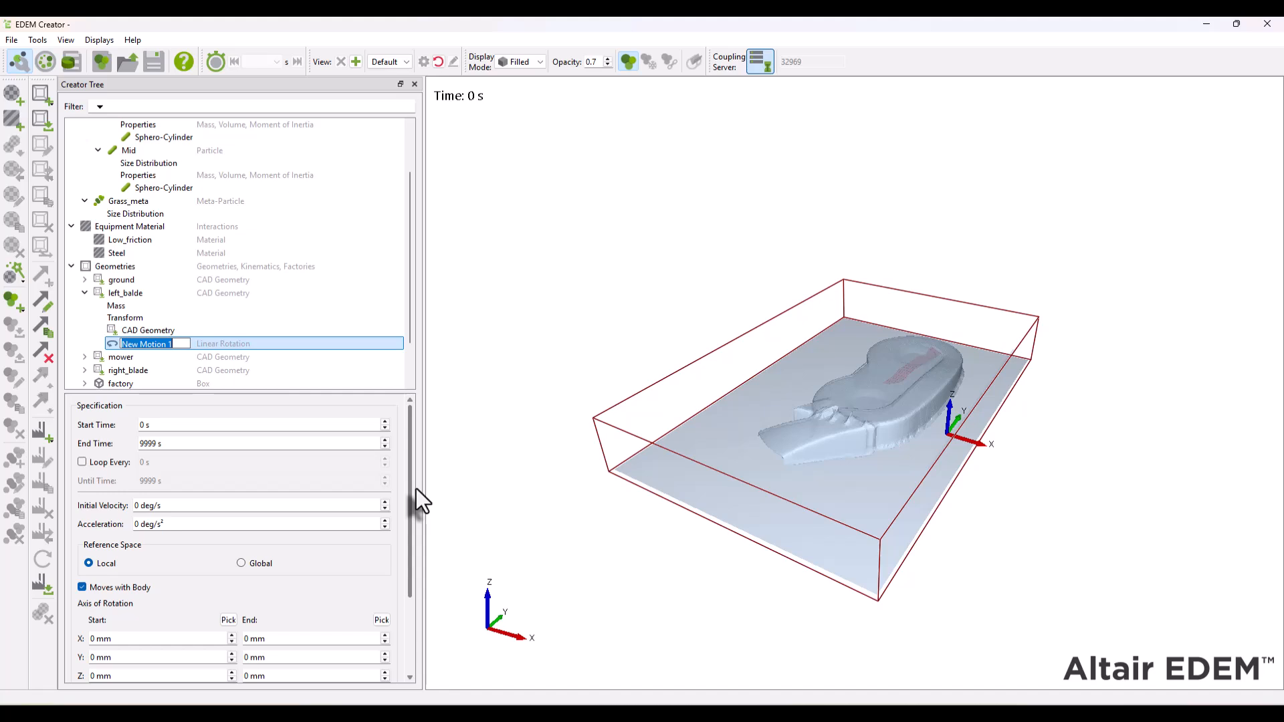
- Change the angular velocity unit to rpm in the program's unit options
left_click(202, 503)
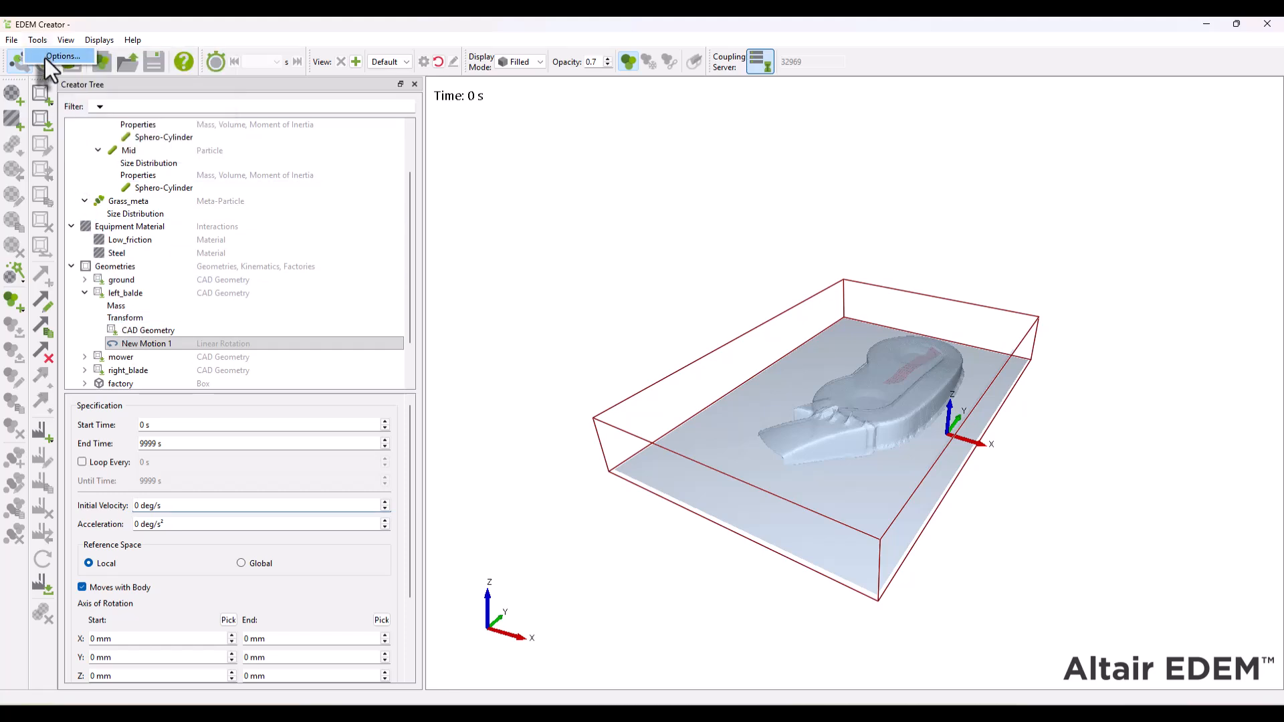
left_click(45, 58)
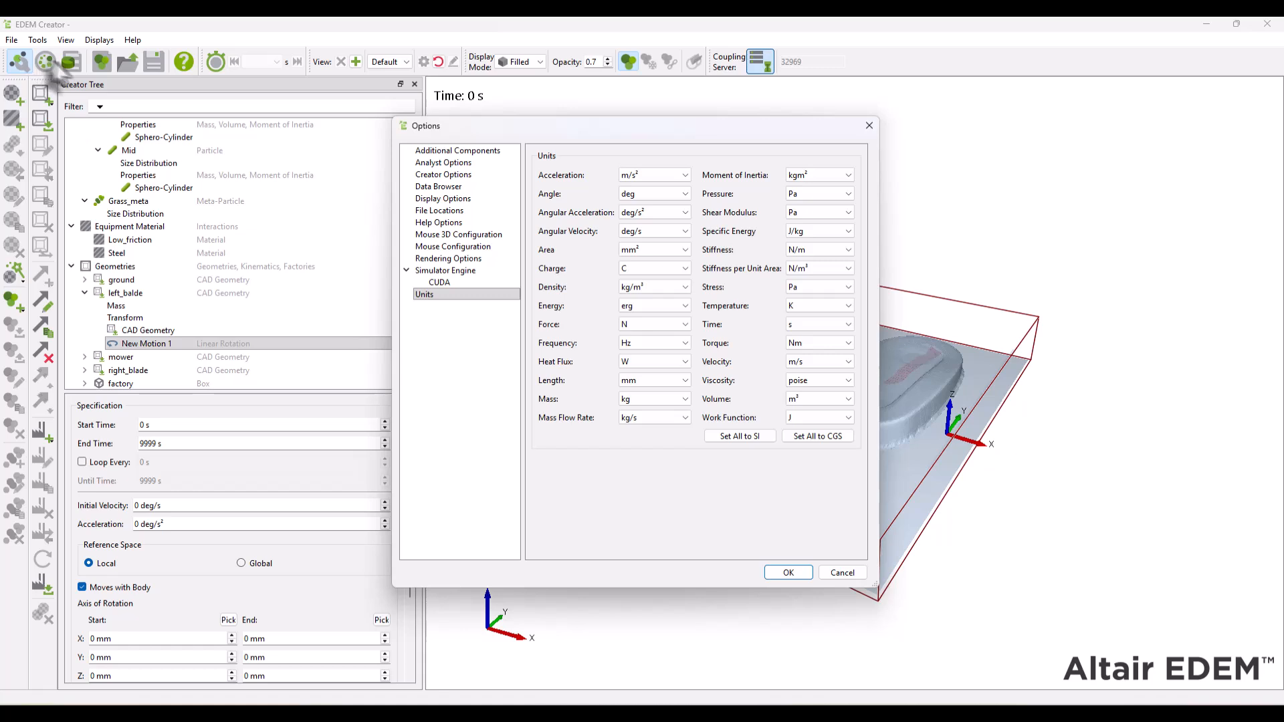
left_click(652, 231)
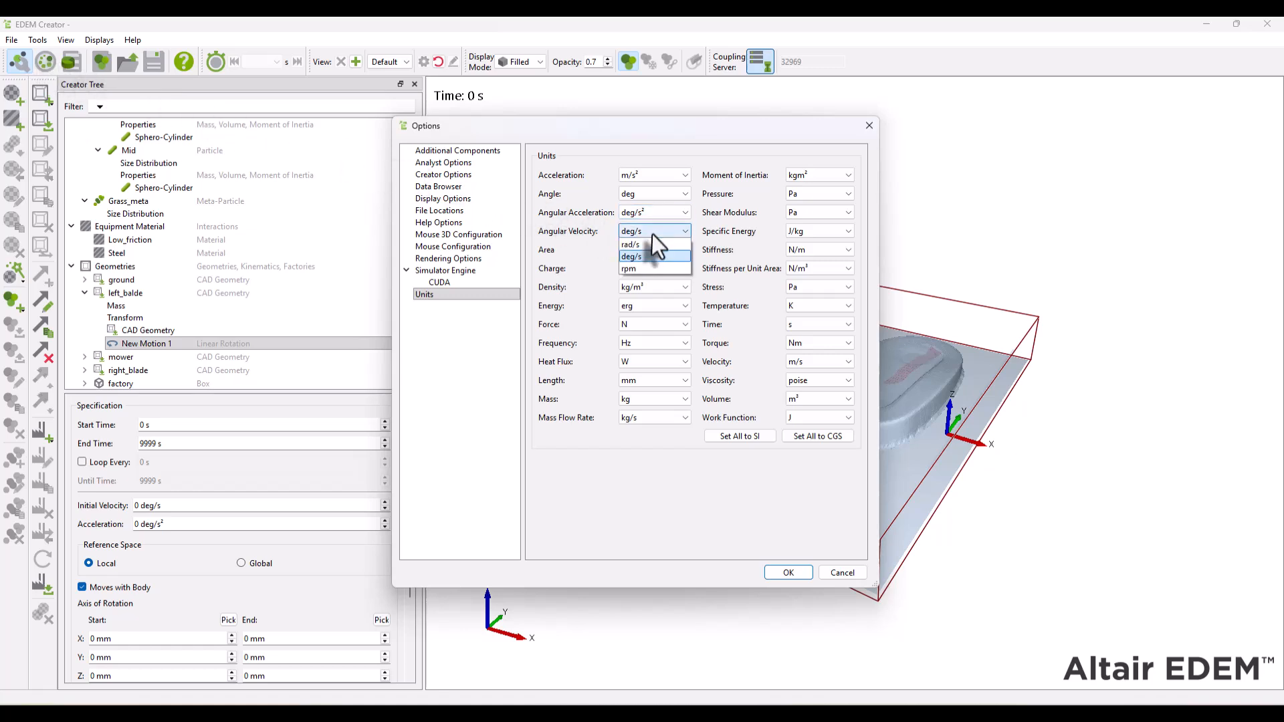
left_click(644, 271)
left_click(789, 574)
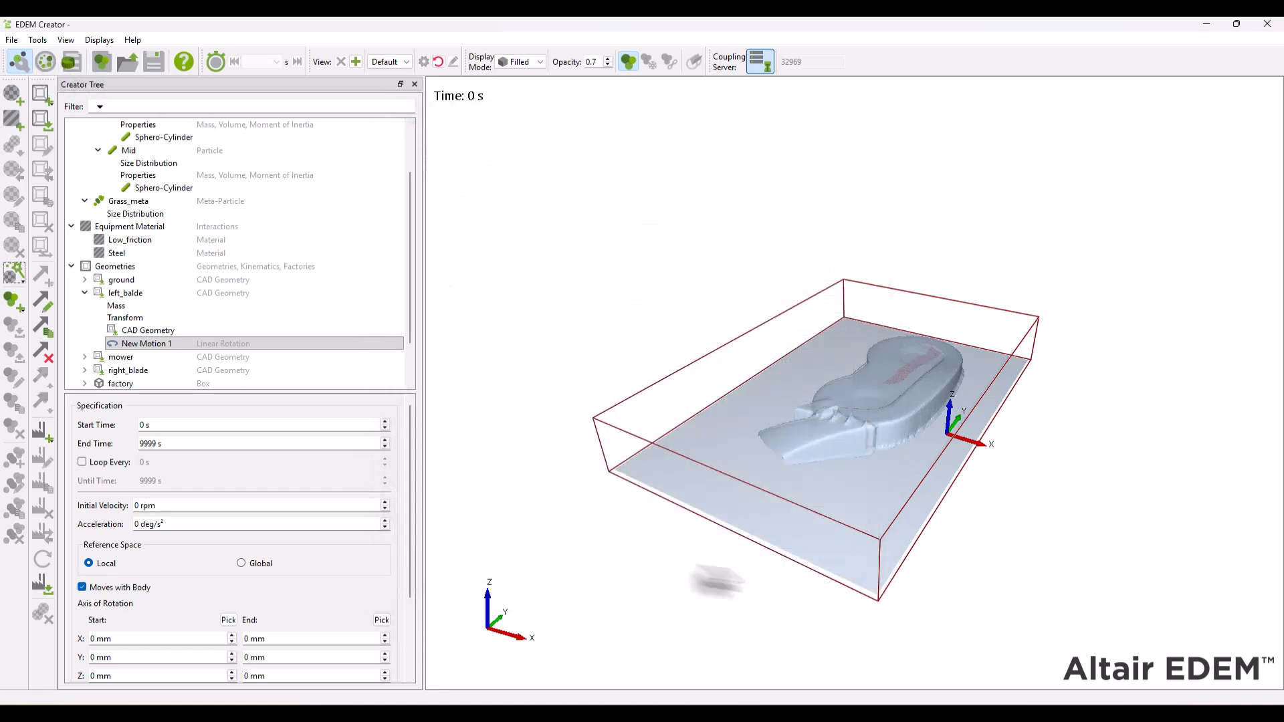
- Set the initial velocity of left_balde's rotation to 3000 rpm
double_click(232, 505)
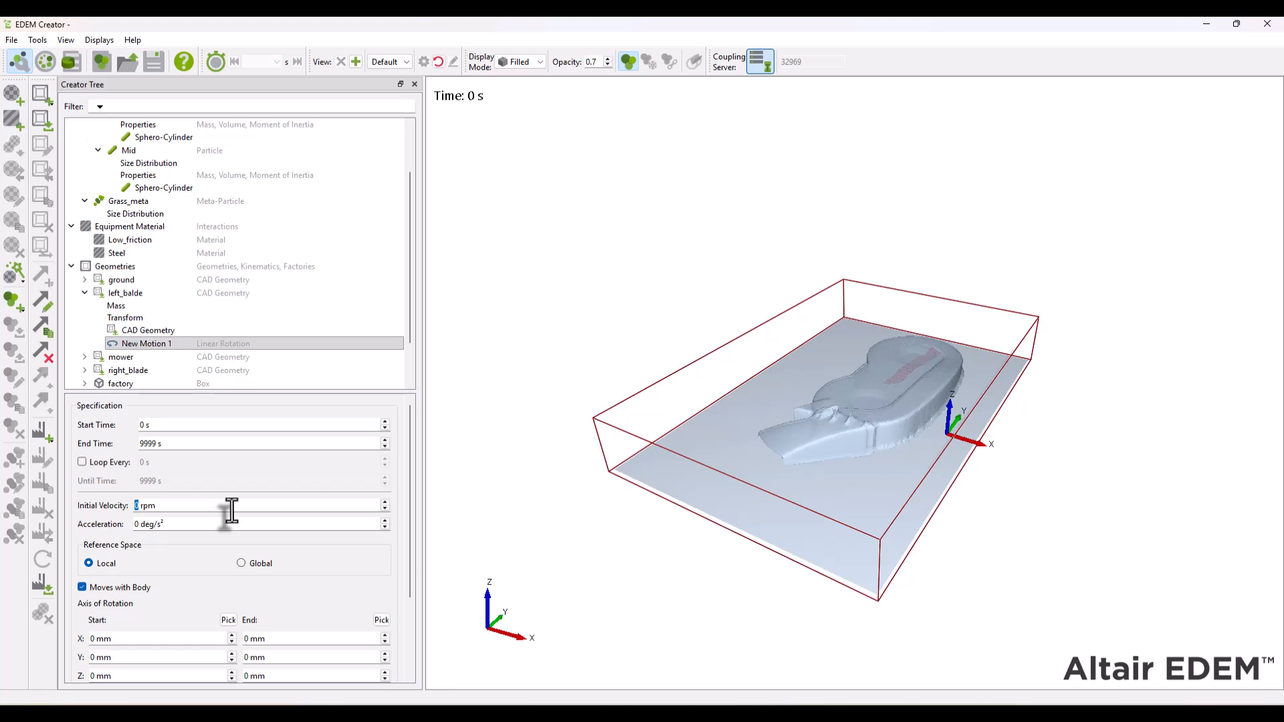
type("3000")
key("Tab")
- Disable Moves with Body and set left_balde's rotation axis from (-257.9957, 259.3685, 208.7893) to (-257.9957, 259.3685, -208.7893) mm
left_click_drag(411, 455, 412, 532)
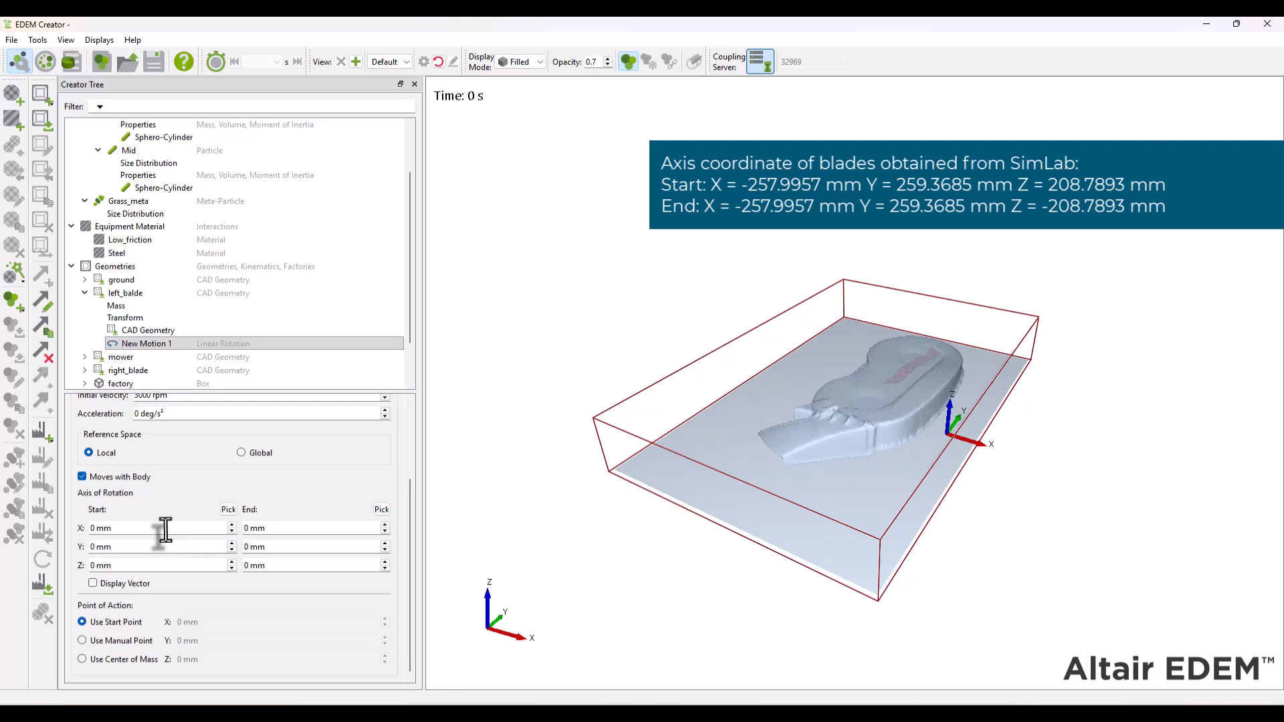
left_click(140, 528)
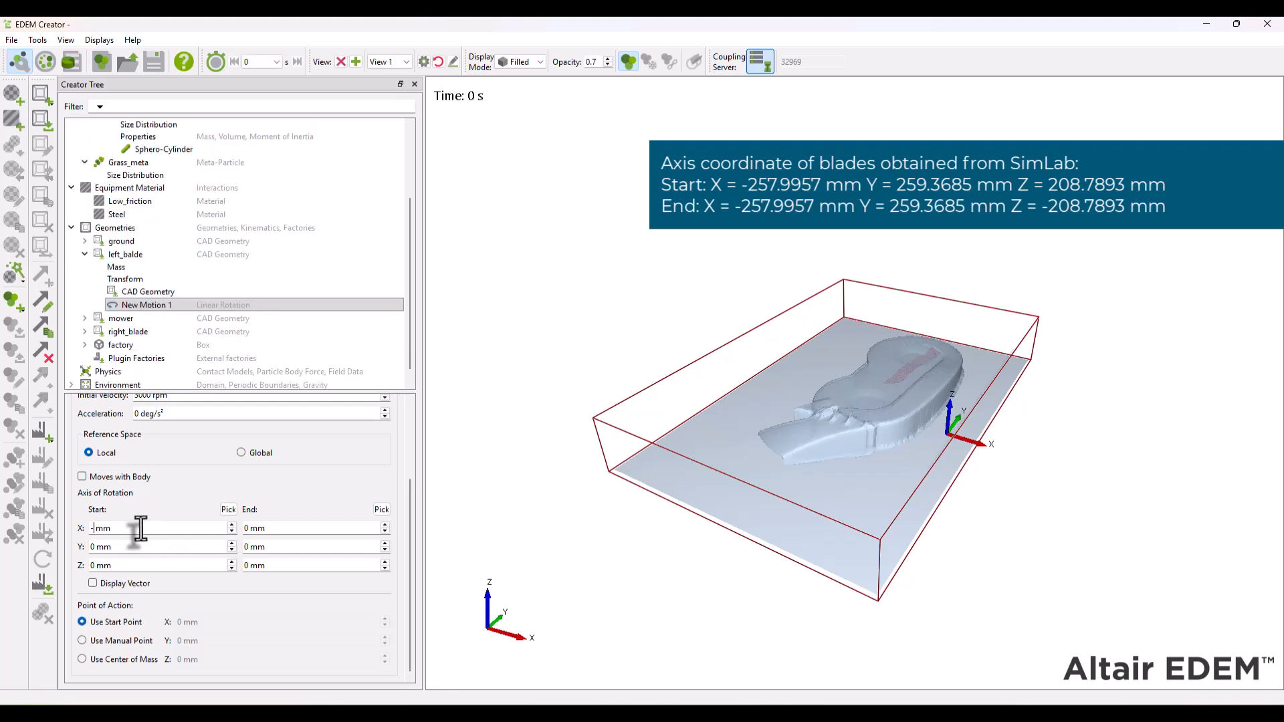
type("-257.9957")
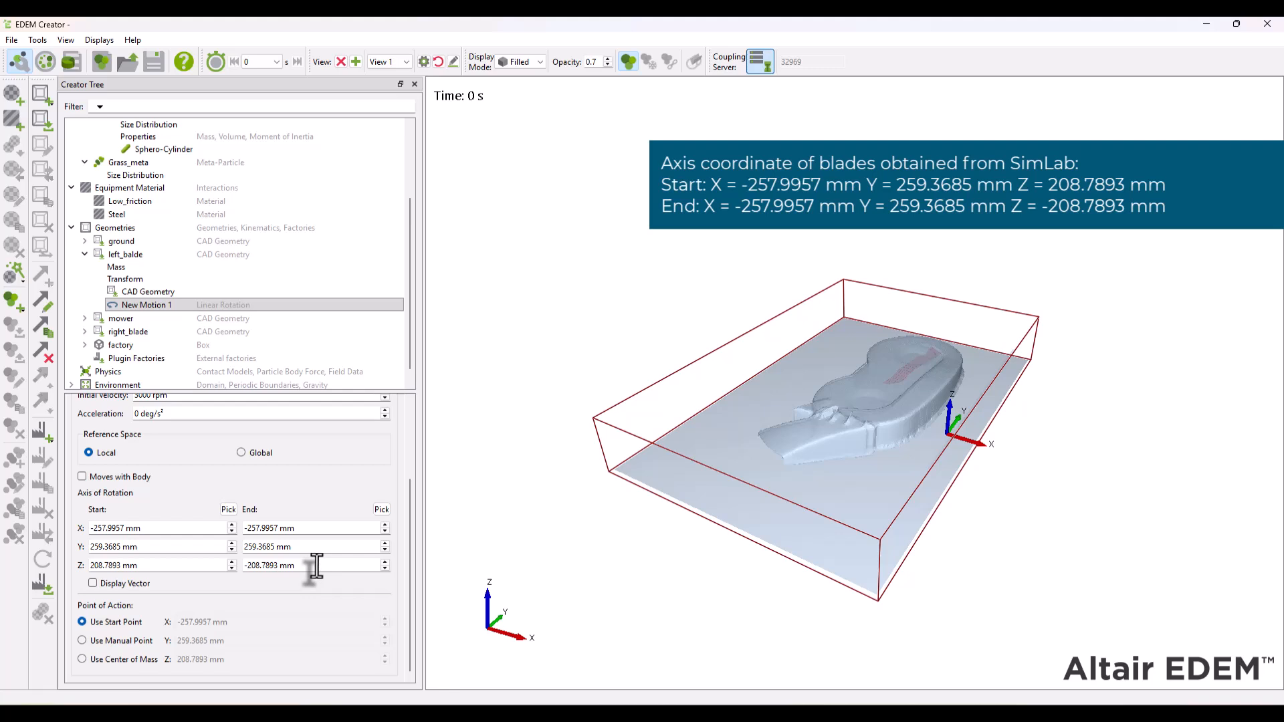
- Copy left_balde's linear rotation motion to right_blade
left_click(99, 329)
right_click(121, 268)
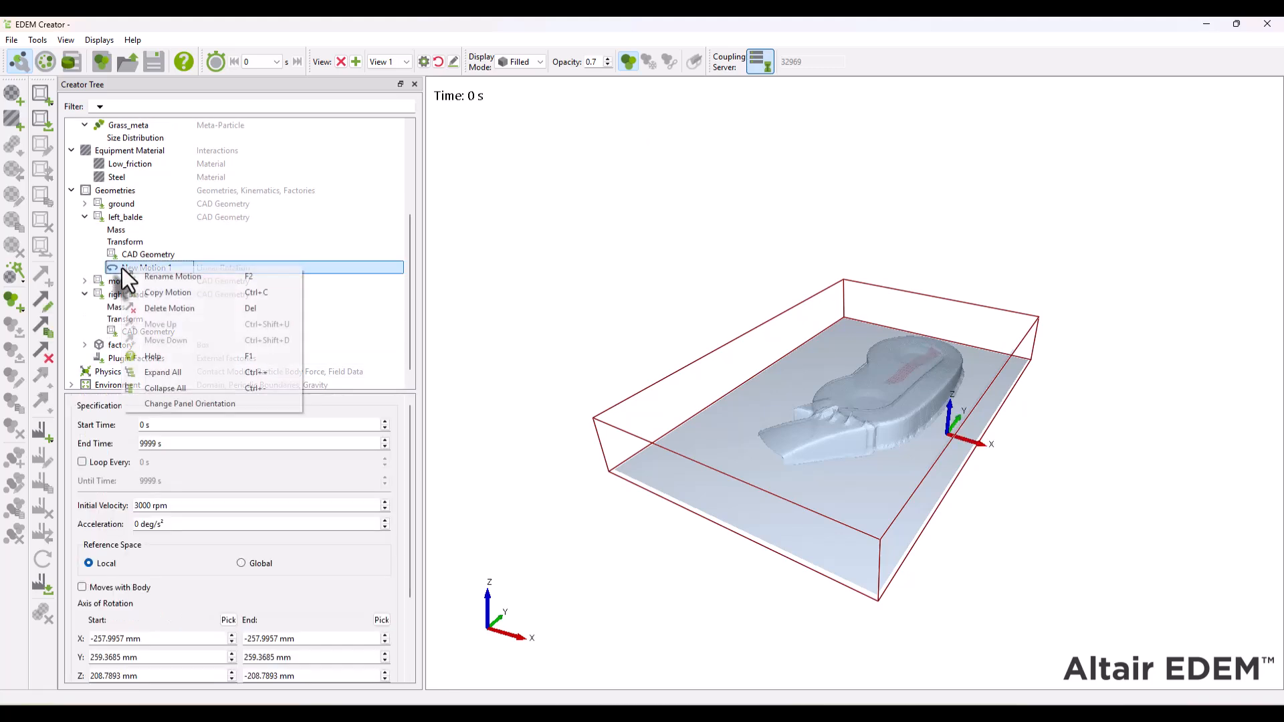
left_click(167, 292)
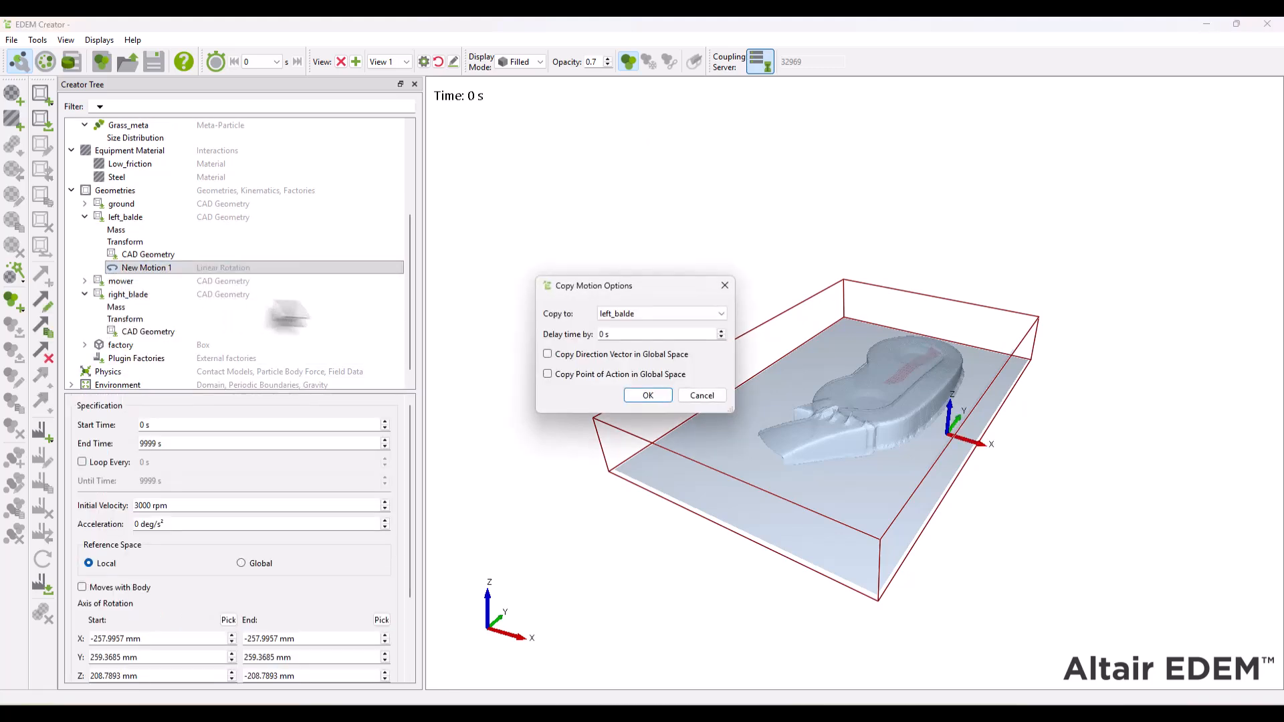
left_click(652, 315)
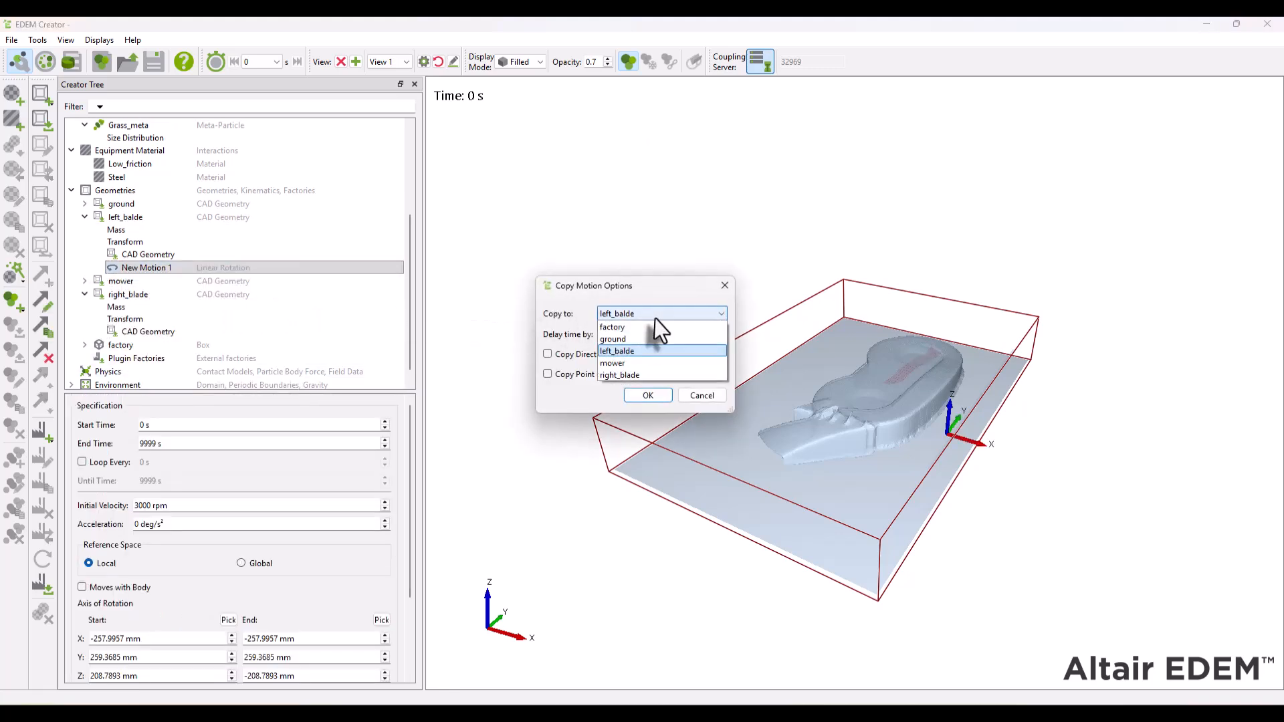
left_click(639, 372)
left_click(649, 400)
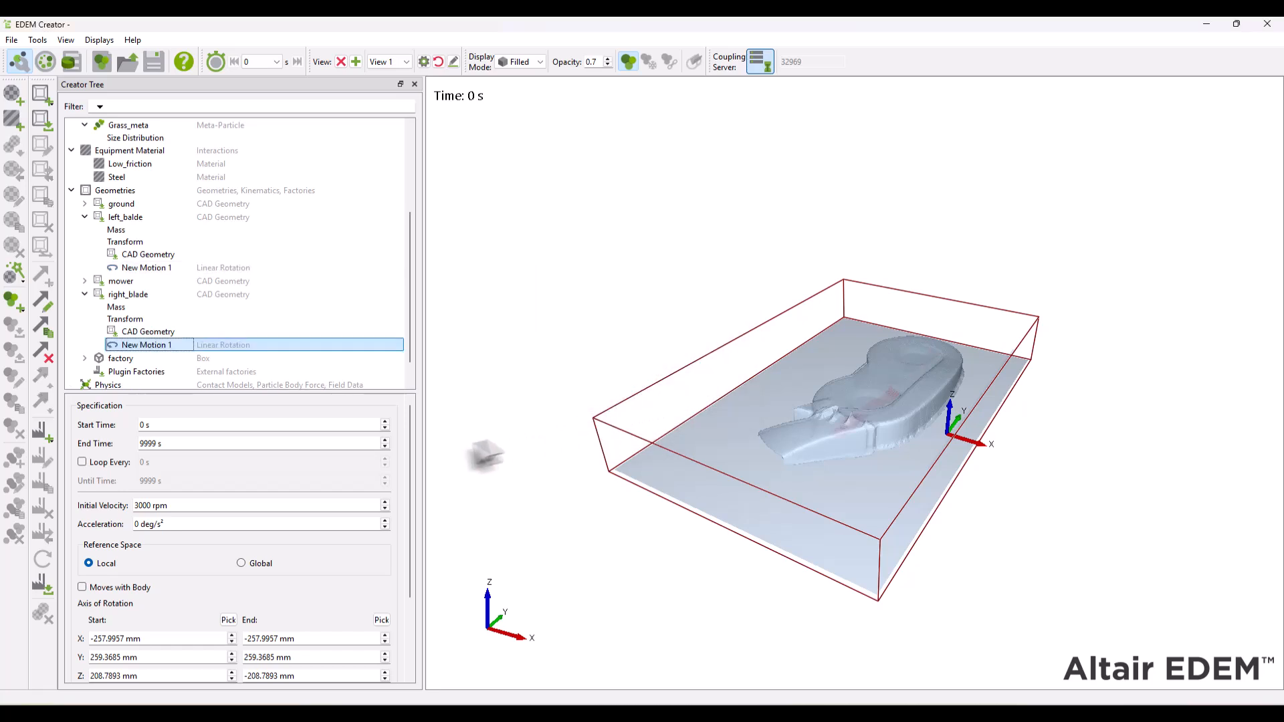
- Set the Y coordinate of right_blade's rotation axis to -152.1096 mm
left_click_drag(410, 461, 410, 503)
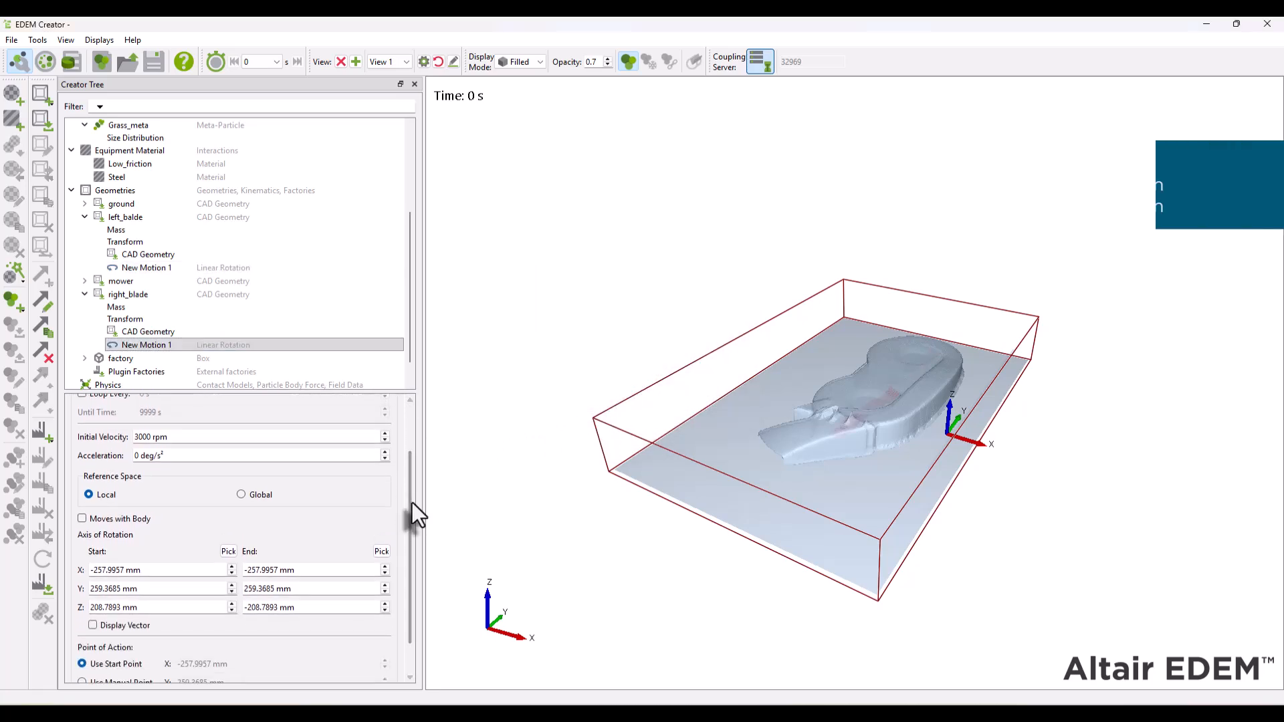
left_click(166, 588)
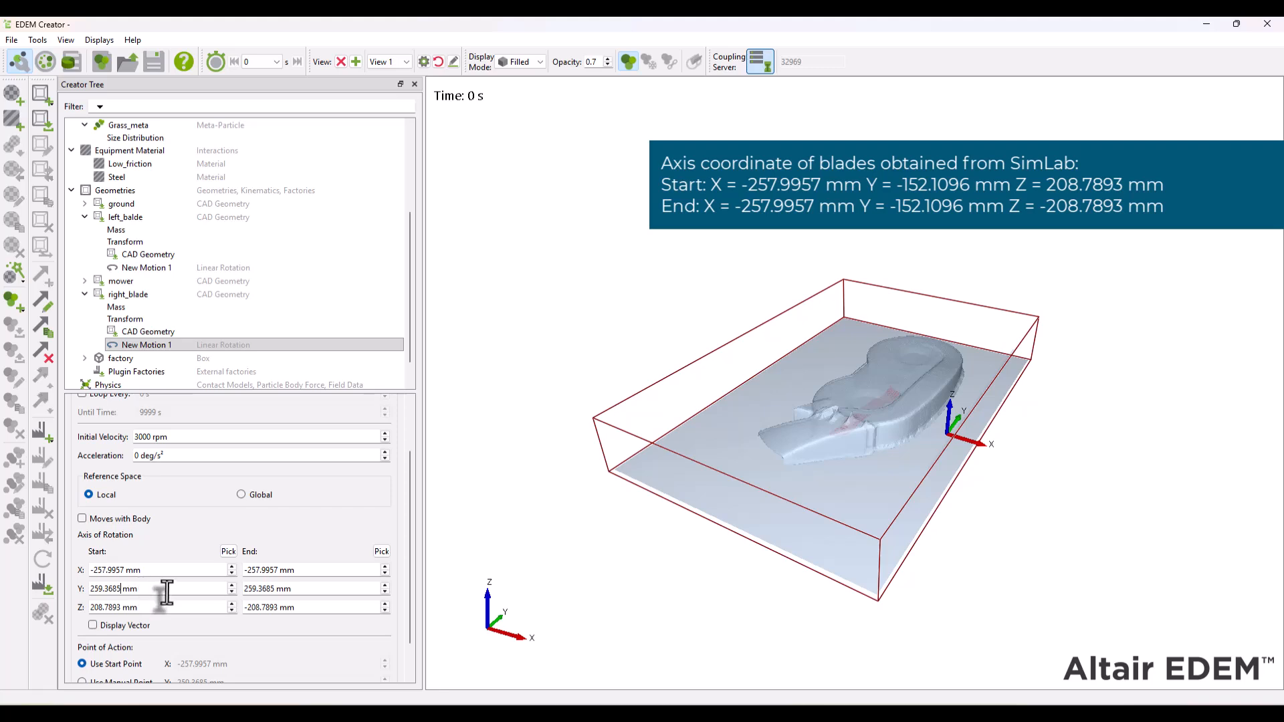
type("-152.10")
key("Tab")
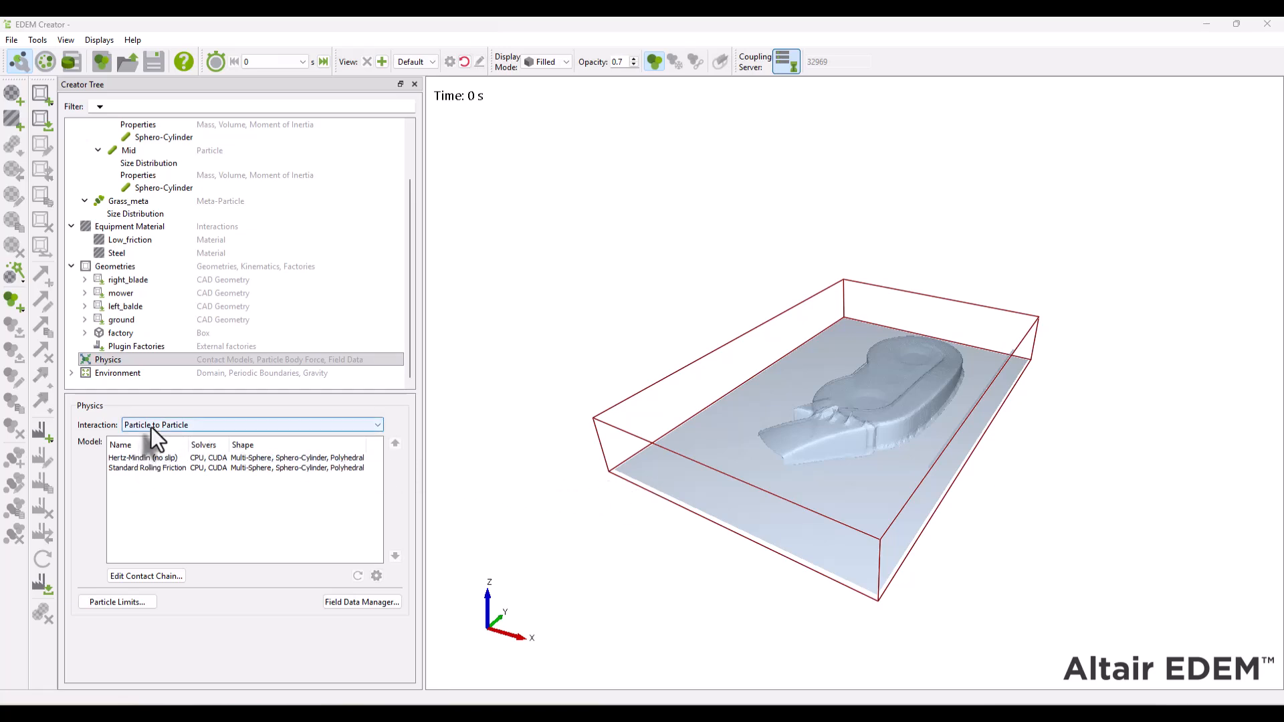
- Edit the Particle to Particle contact chain to use Linear Spring as the base model and add Fibers Bonding
left_click(161, 576)
left_click(705, 240)
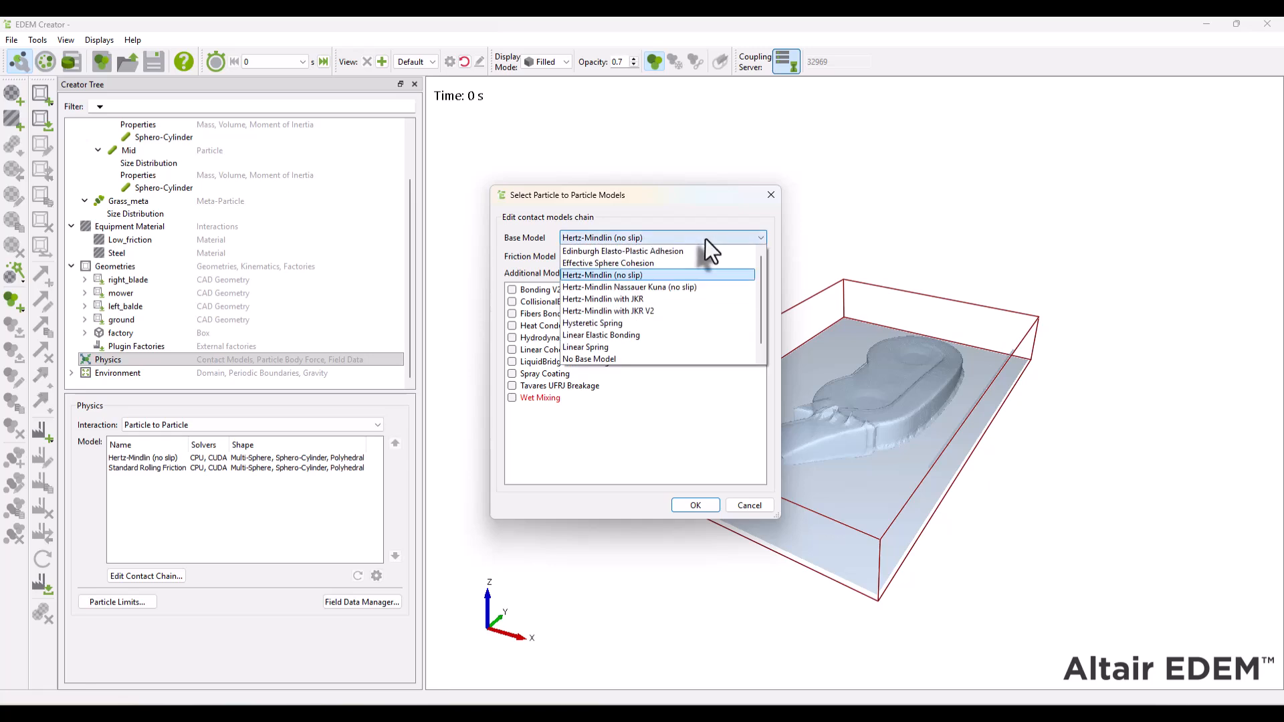
left_click(586, 348)
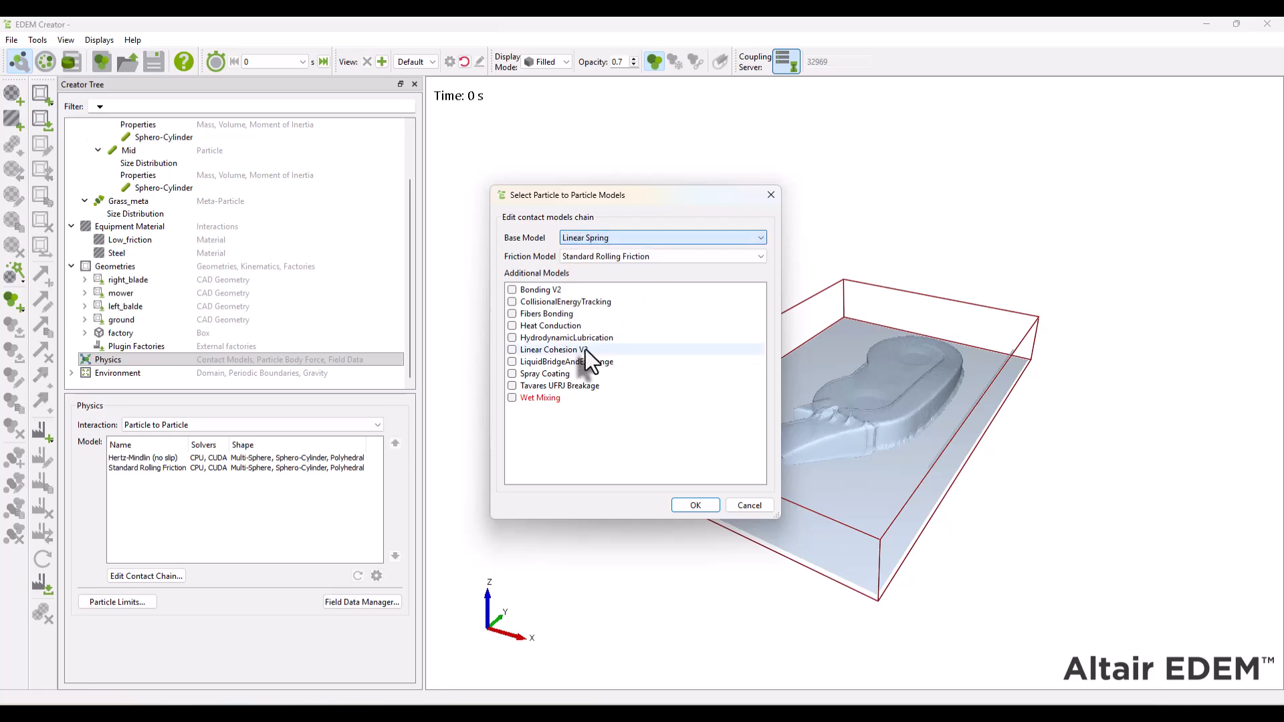
left_click(512, 314)
left_click(696, 505)
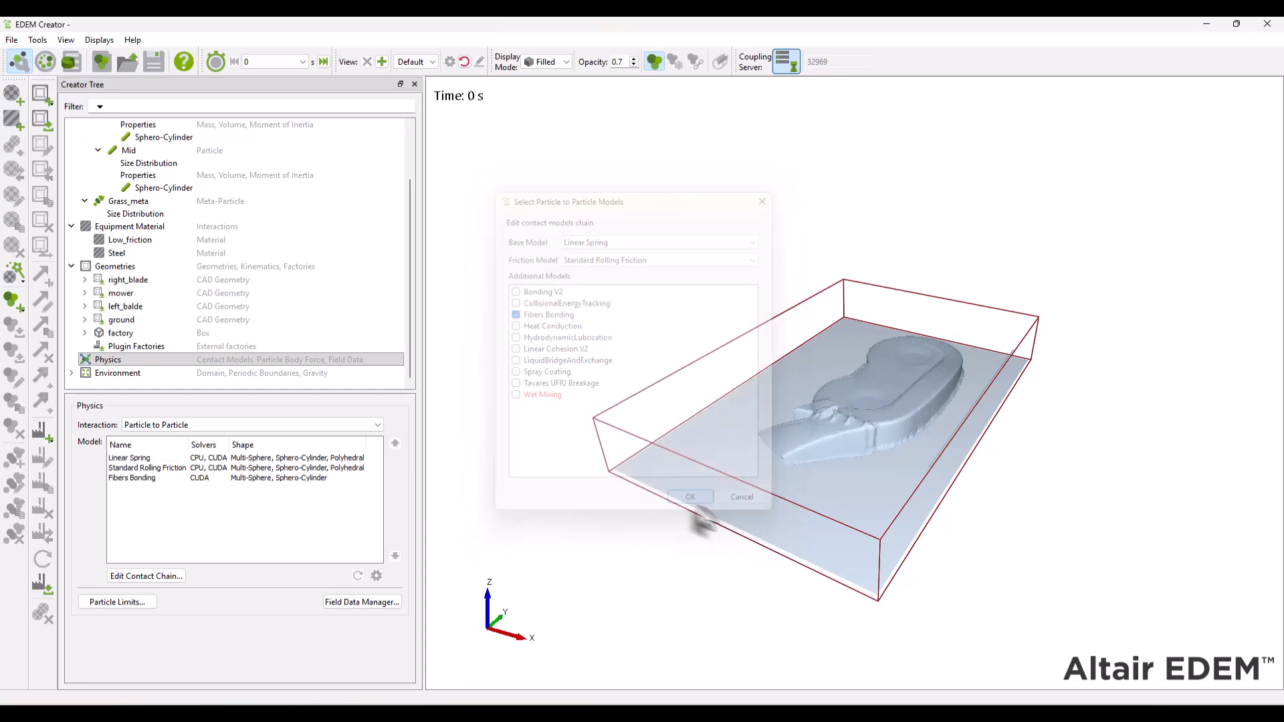
- Add a Grass:Grass interaction to the Linear Spring model with a characteristic velocity of 60 m/s
left_click(165, 460)
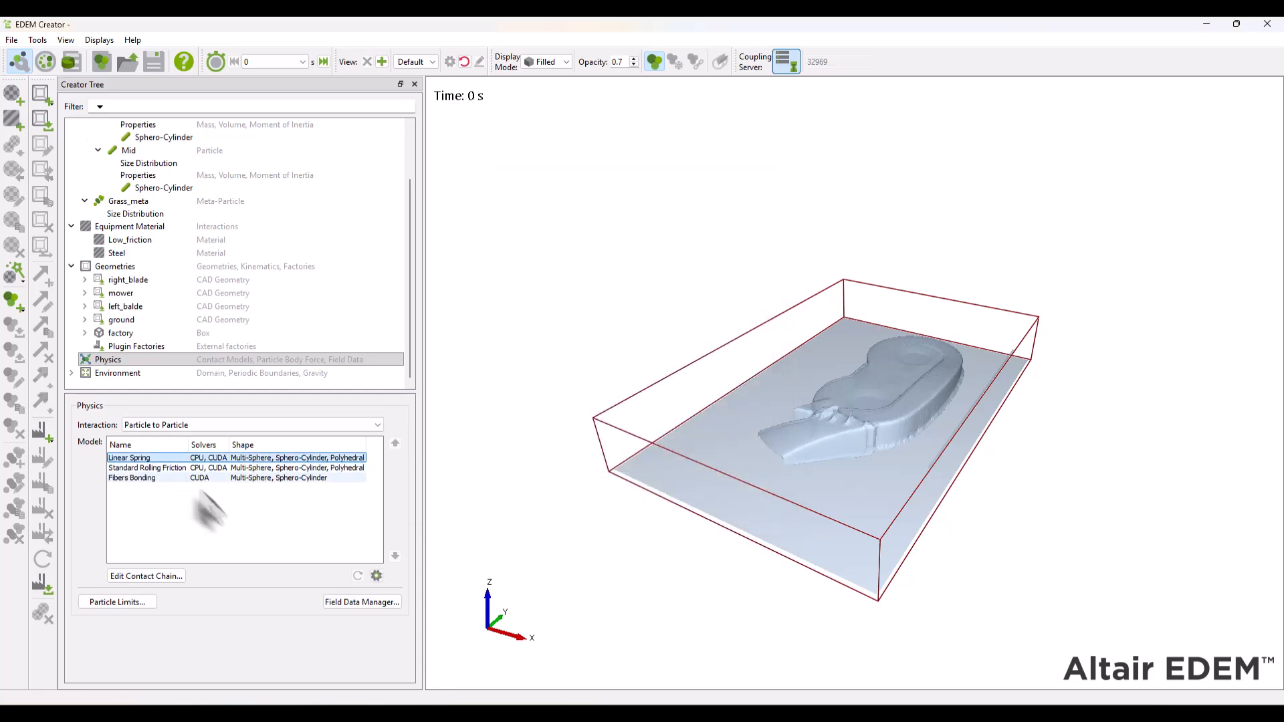
left_click(377, 576)
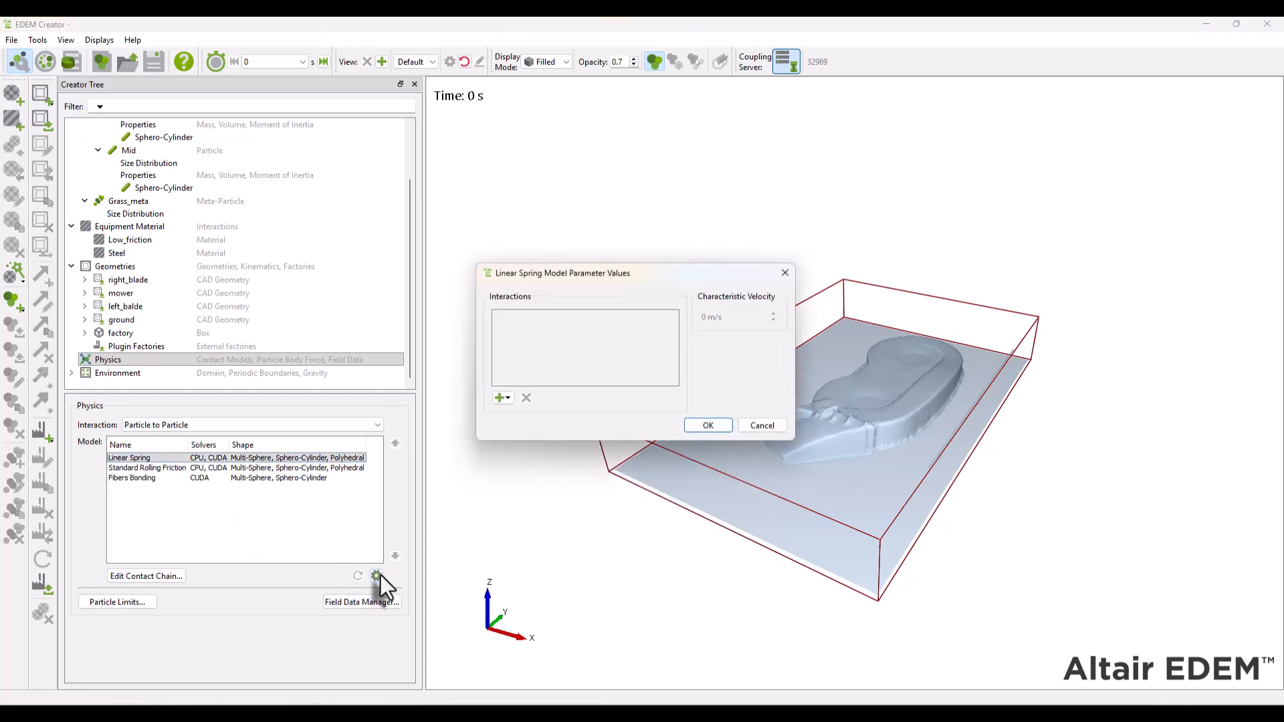
left_click(503, 397)
left_click(531, 419)
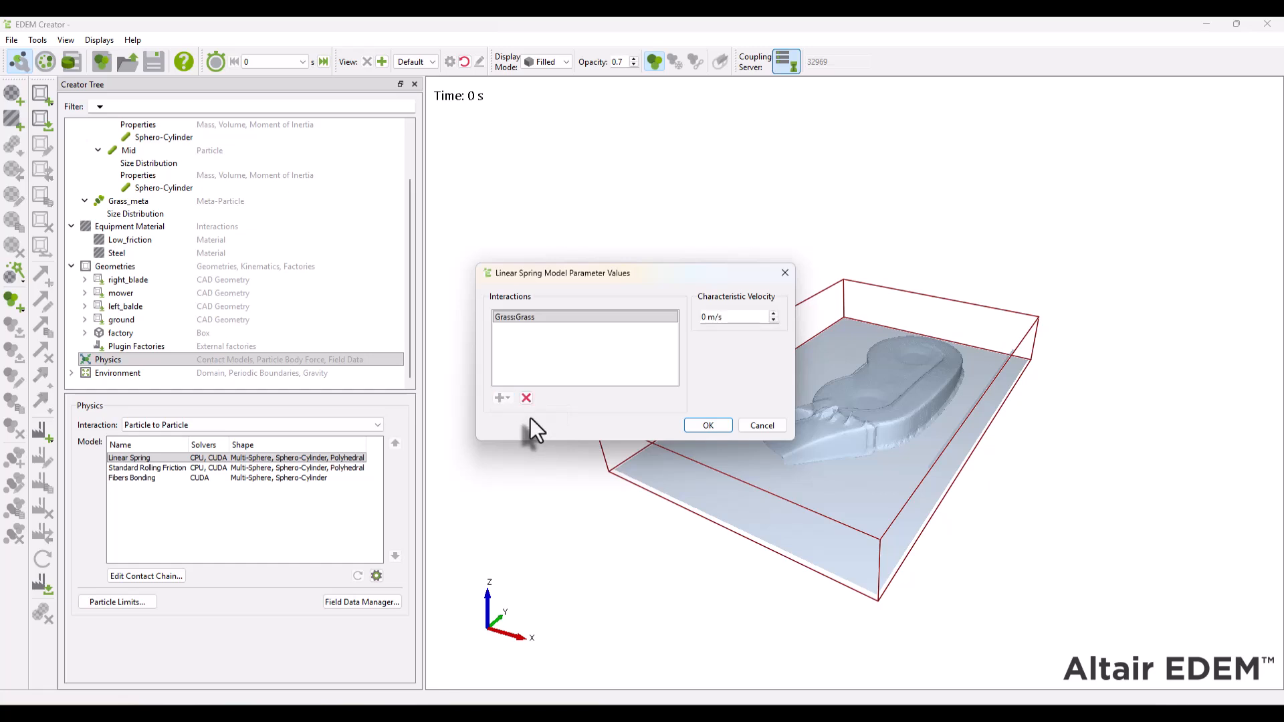
left_click(614, 317)
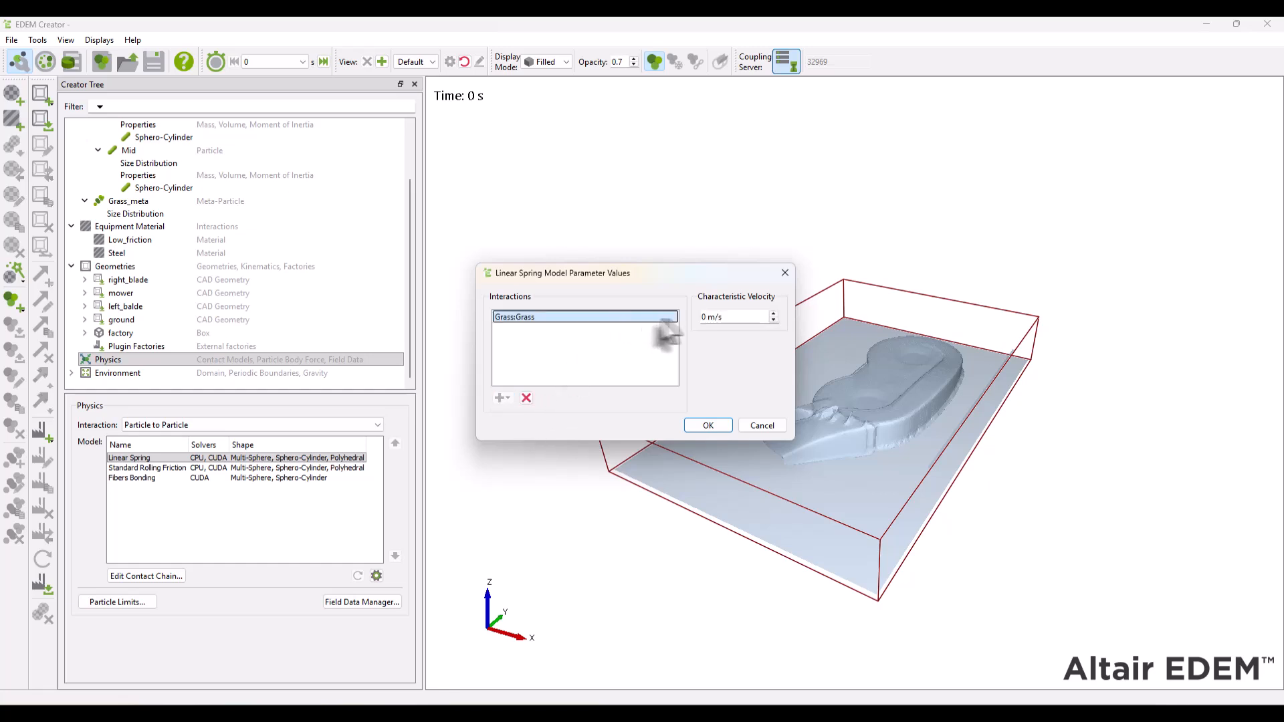
left_click_drag(732, 318, 683, 318)
type("60")
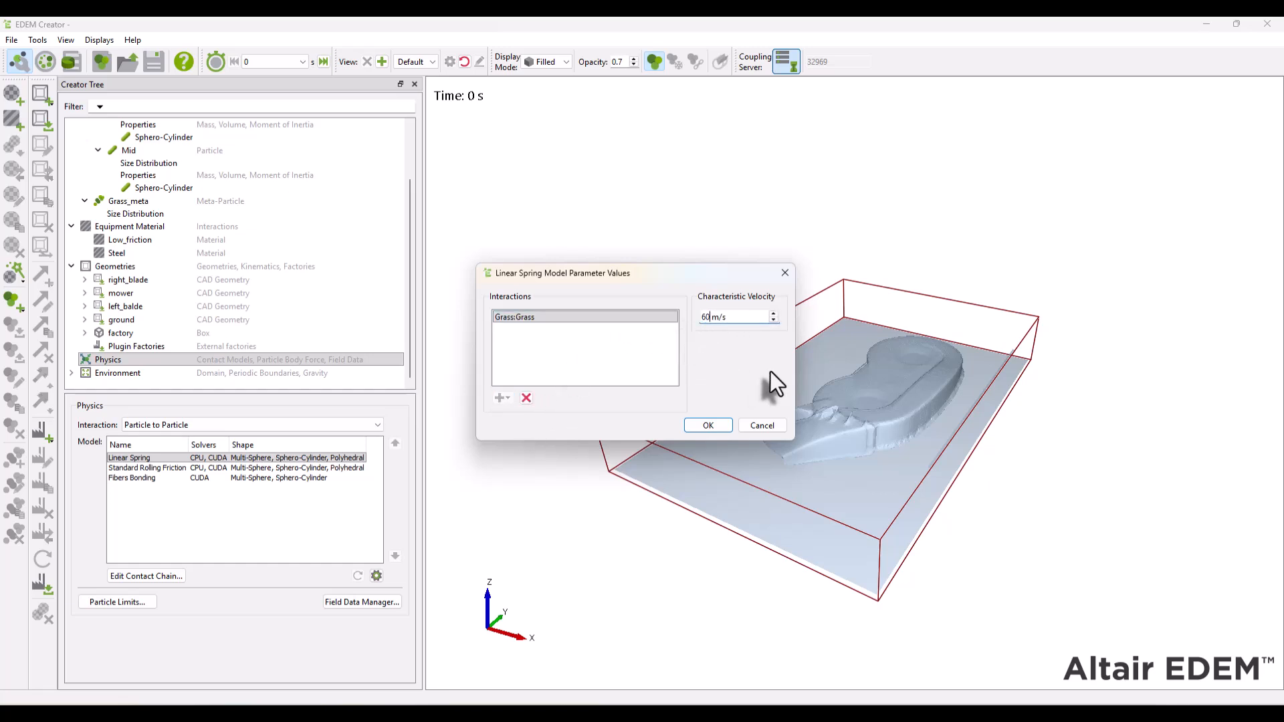
left_click(699, 426)
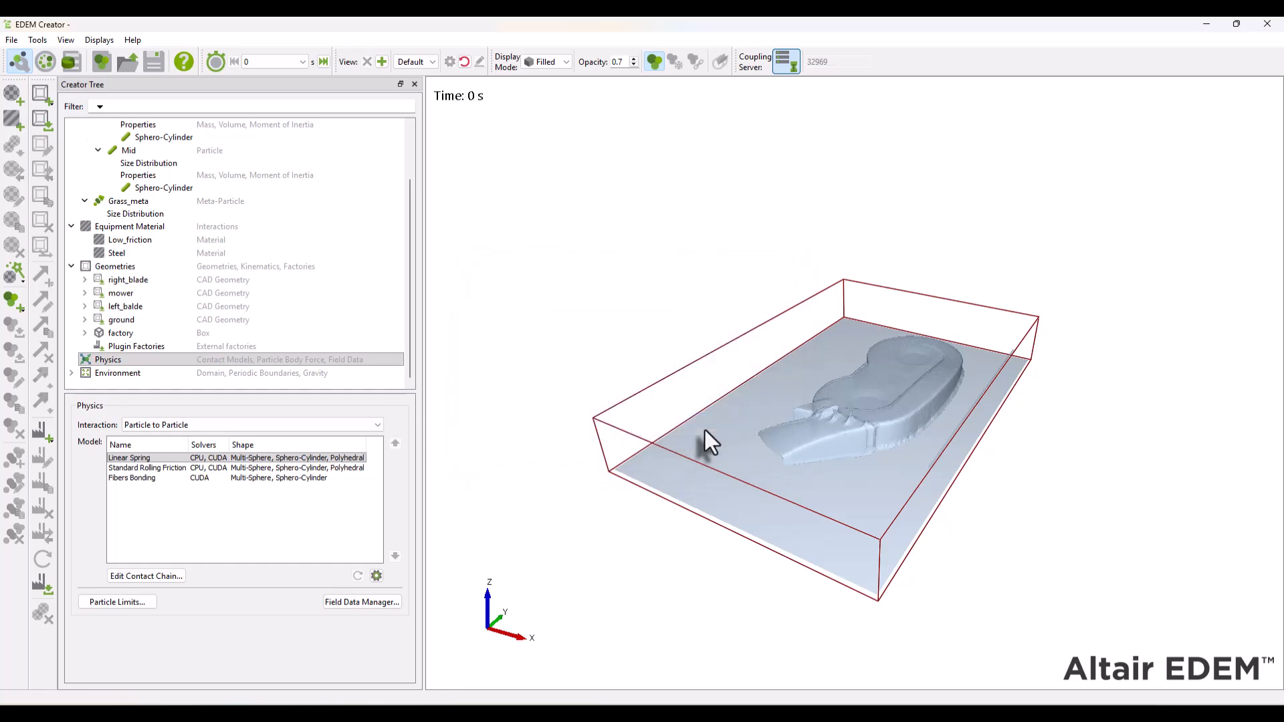
- Open the Fibers Bonding model's parameters and set the damping coefficient to 0.0001 s
left_click(315, 477)
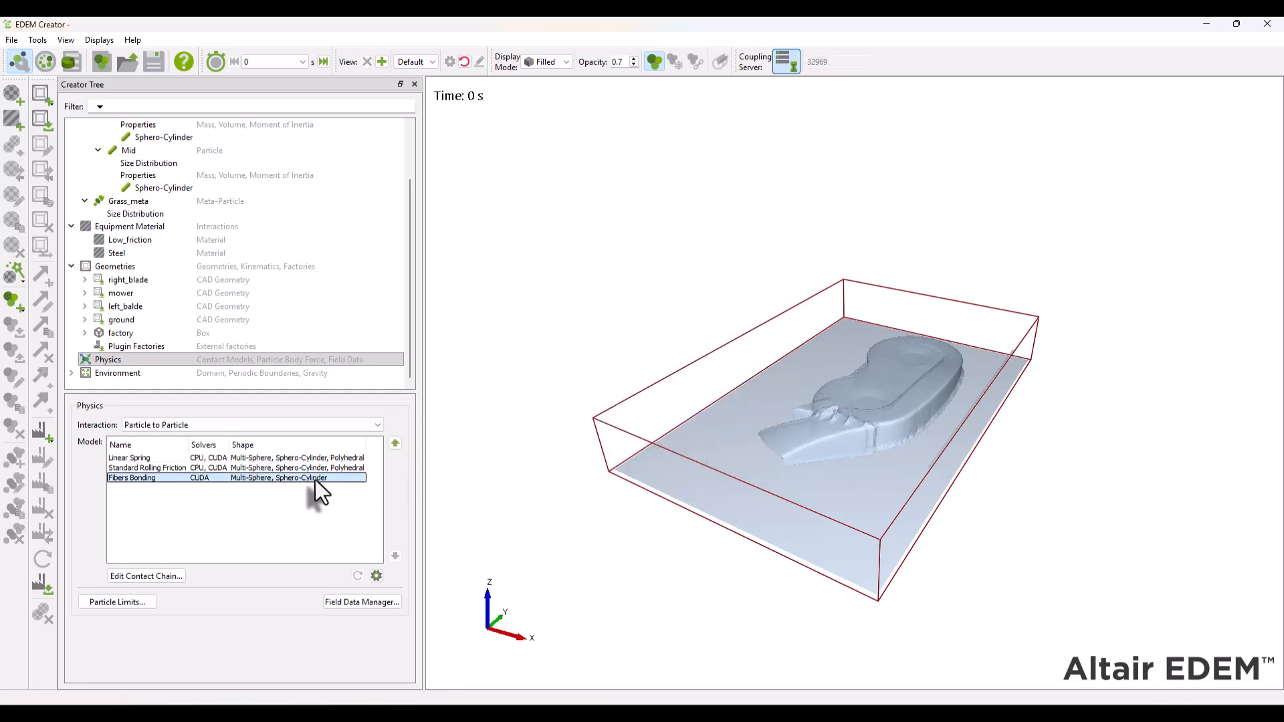
left_click(377, 576)
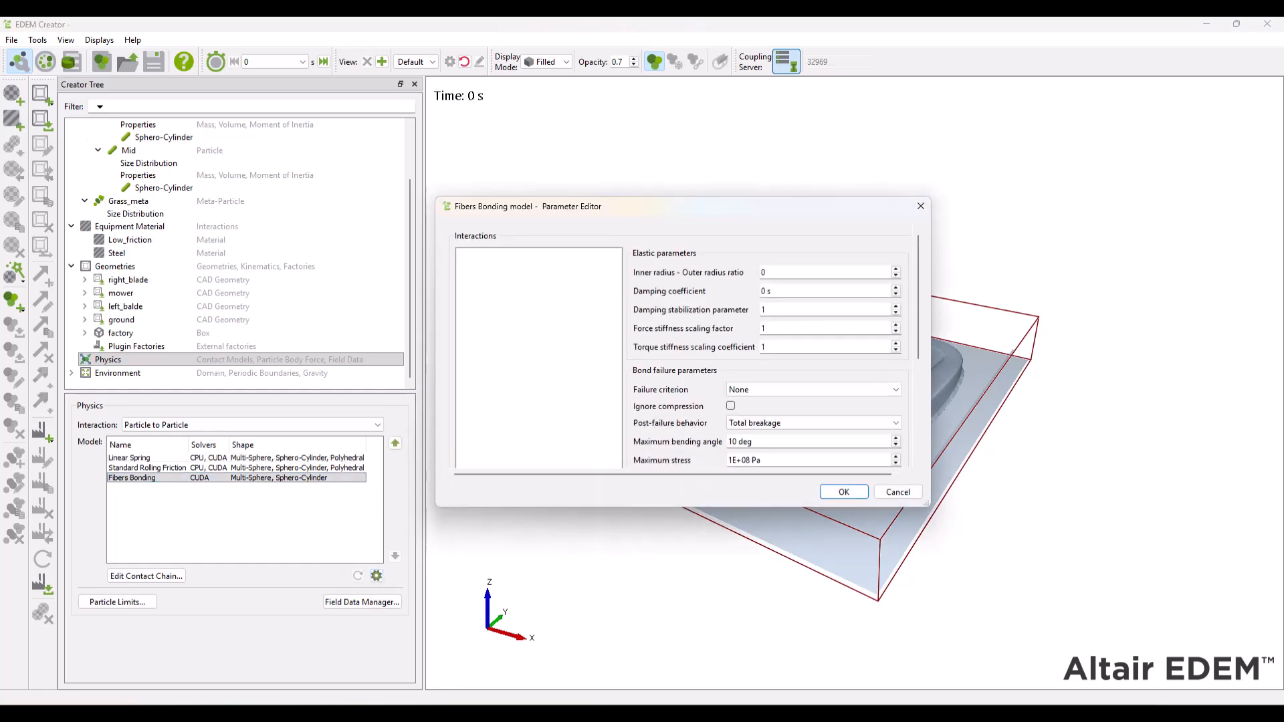
left_click_drag(838, 213, 802, 176)
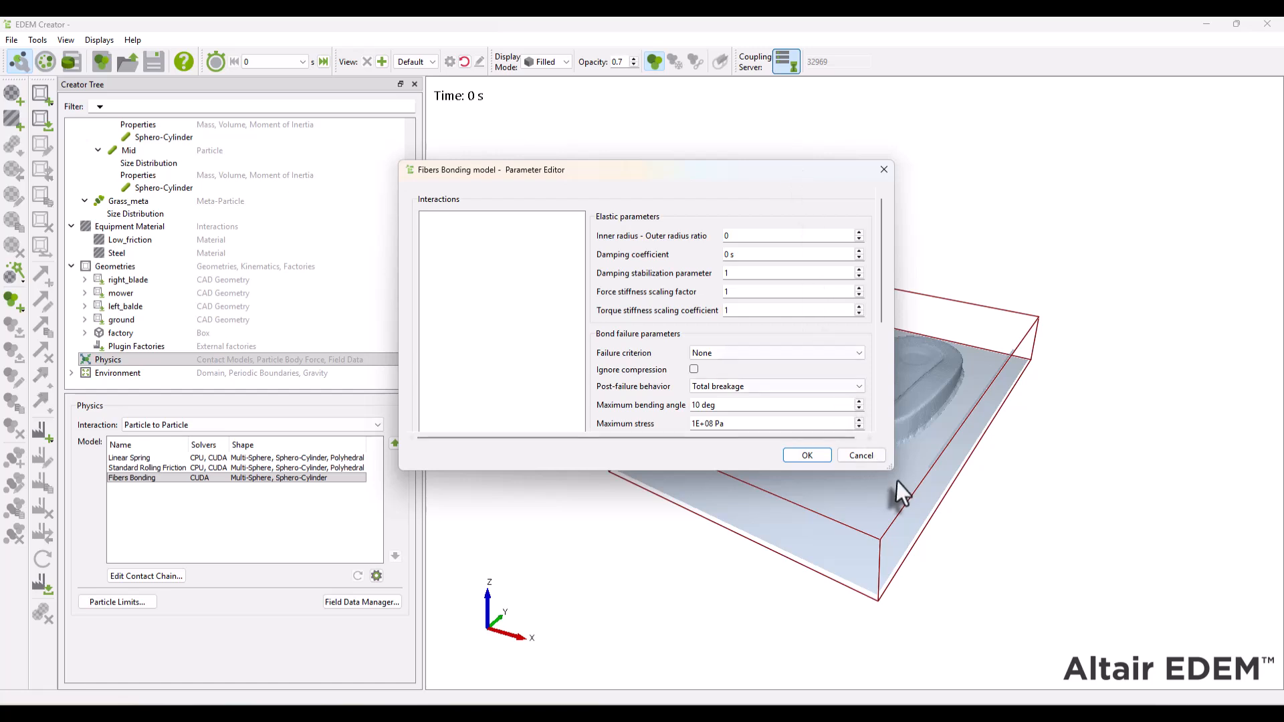
left_click_drag(892, 469, 1096, 626)
left_click(929, 255)
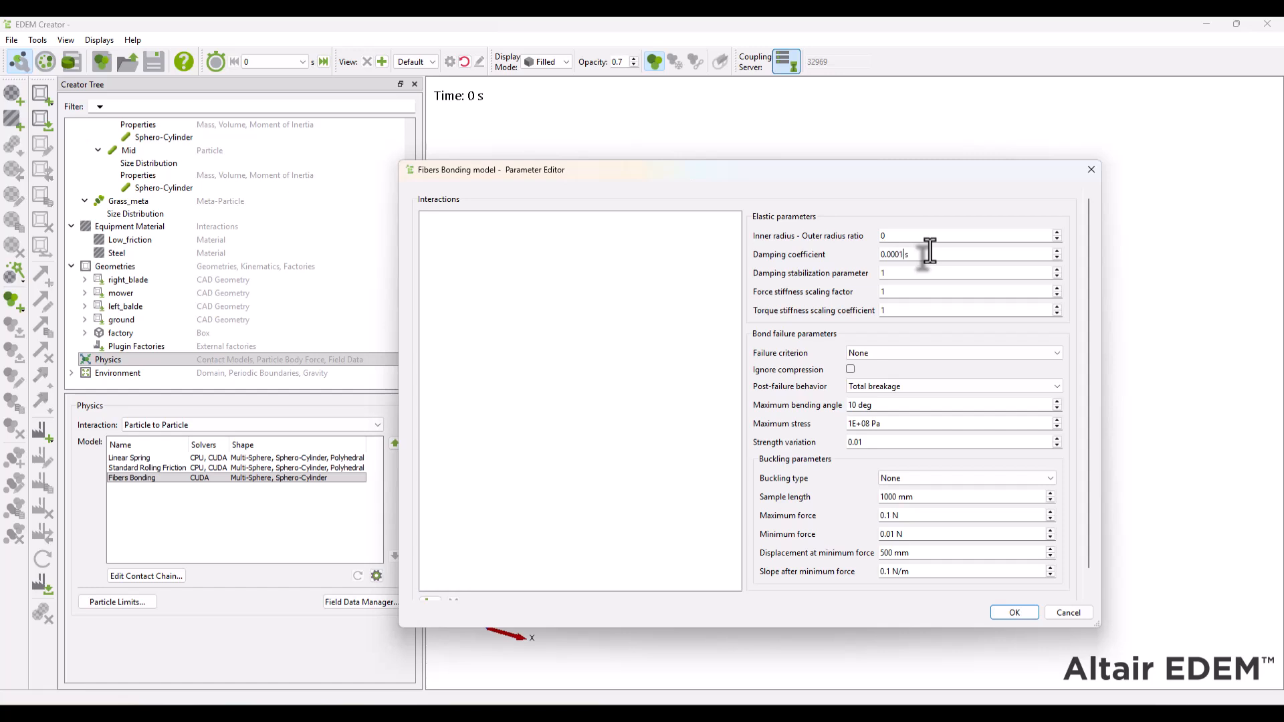
- Set the bond failure criterion to Stress from forces, ignoring compression, with a maximum stress of 500000 Pa
left_click(887, 353)
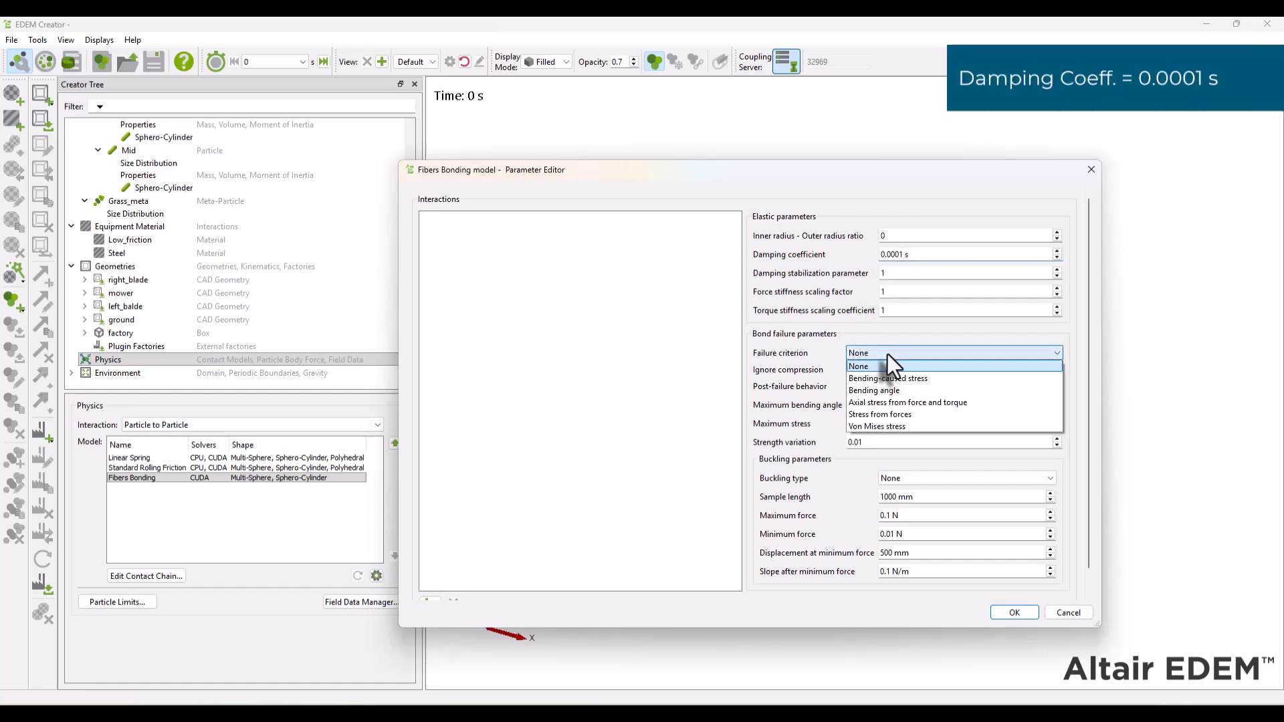
left_click(897, 416)
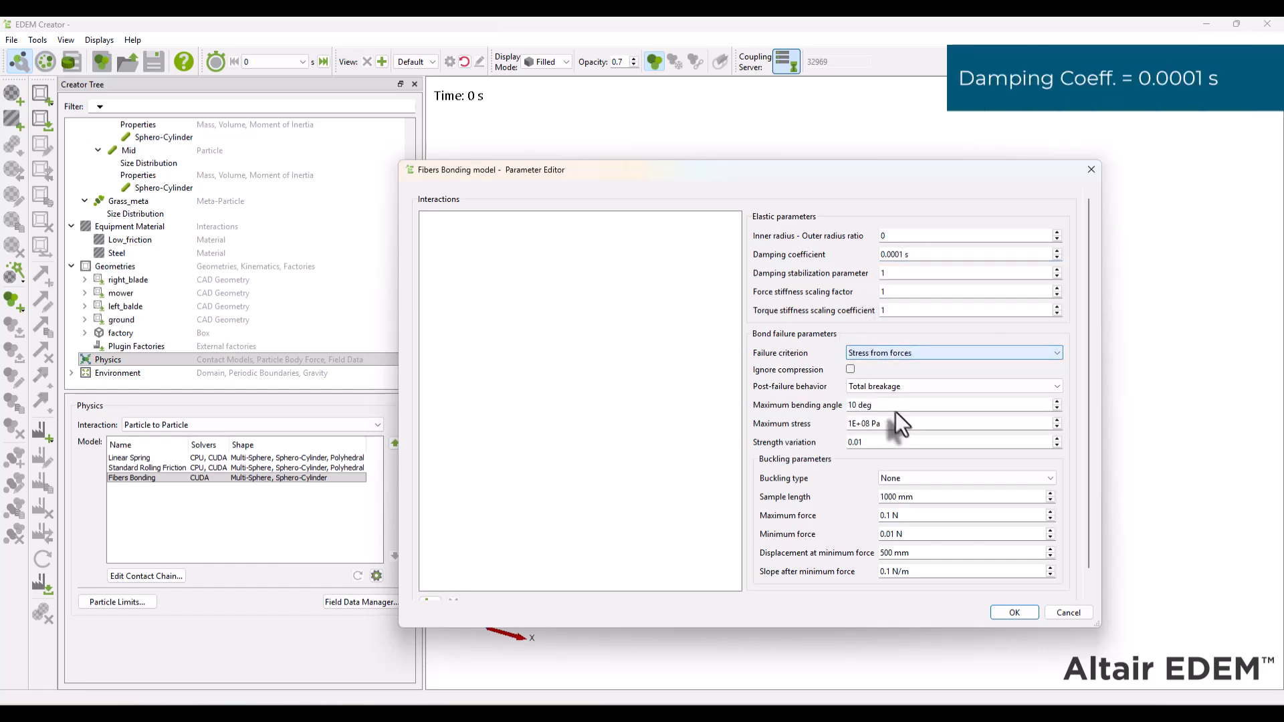
left_click(850, 369)
left_click(872, 424)
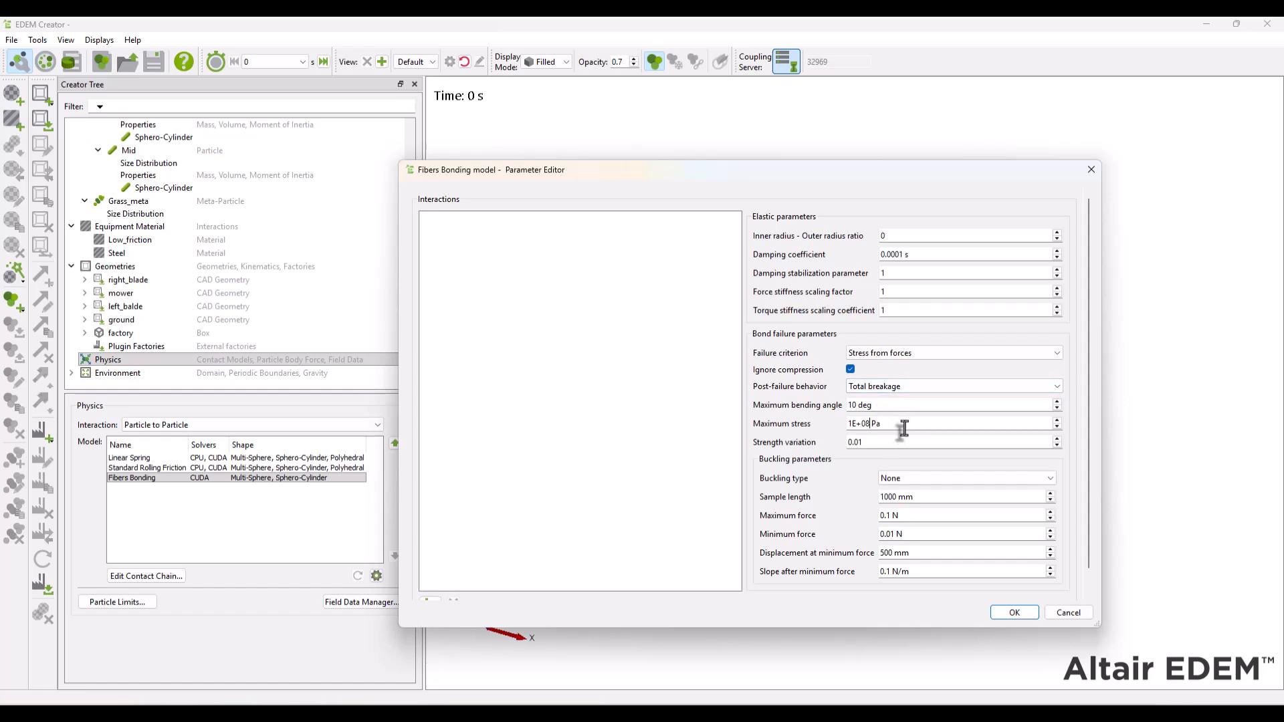
type("500000")
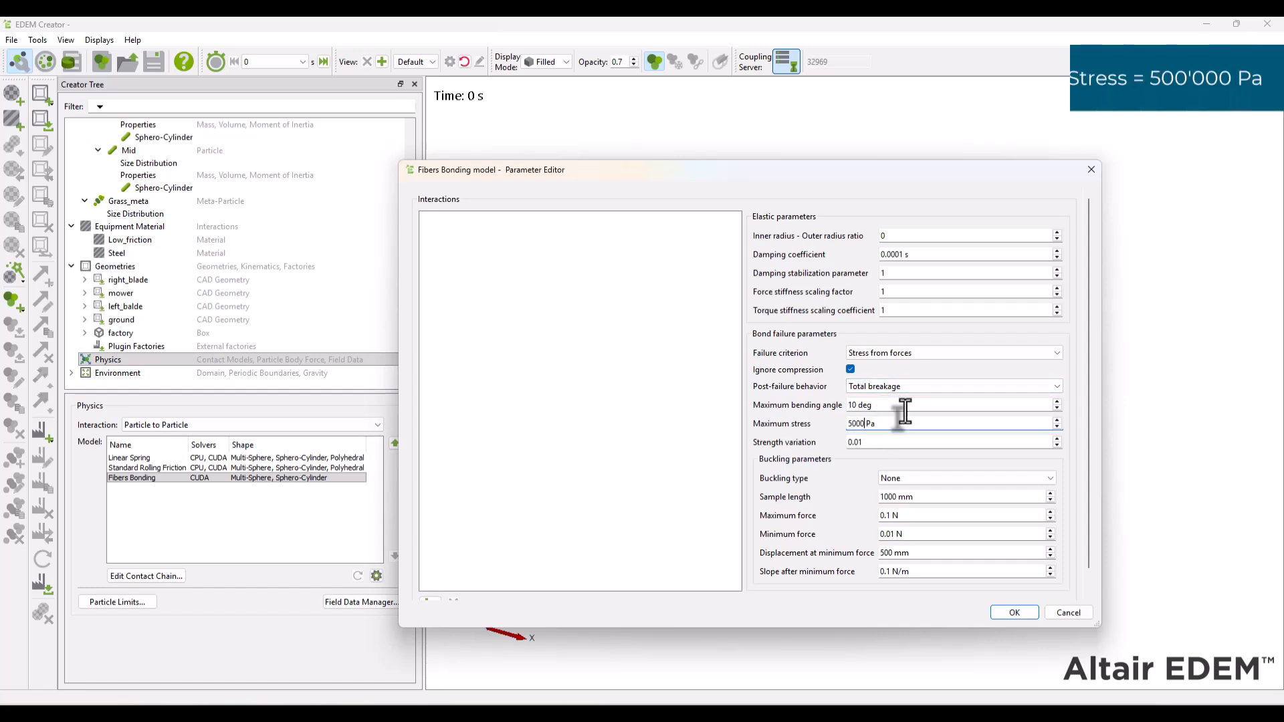
- Add the Grass~Grass interaction to the Fibers Bonding model and accept its parameters
scroll(681, 505, "down", 1)
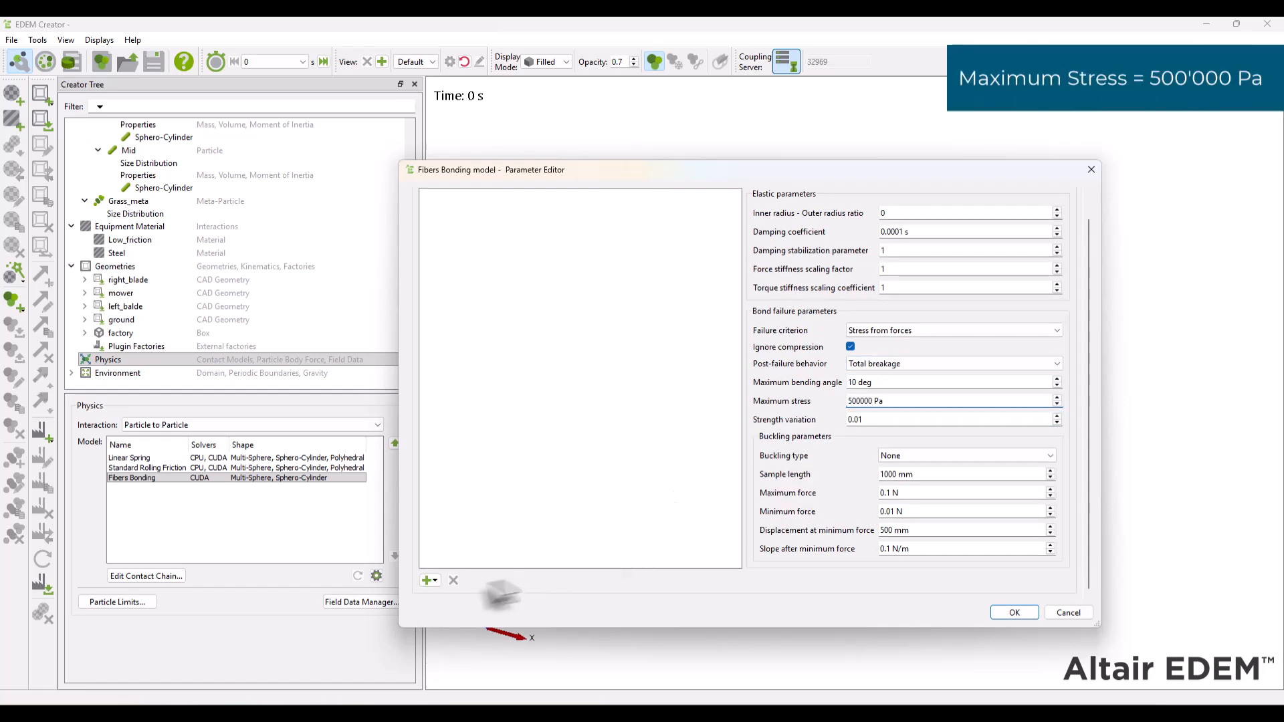
left_click(430, 581)
left_click(458, 598)
scroll(565, 468, "up", 1)
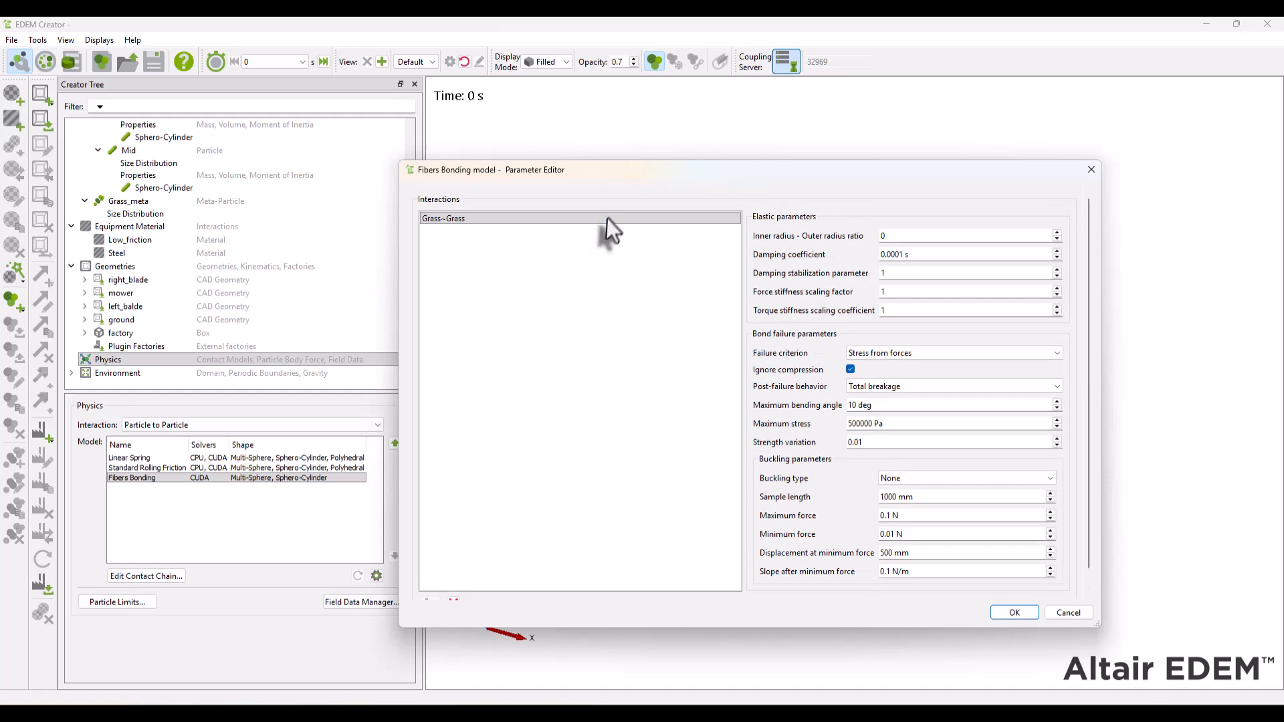
left_click(608, 218)
left_click(1022, 616)
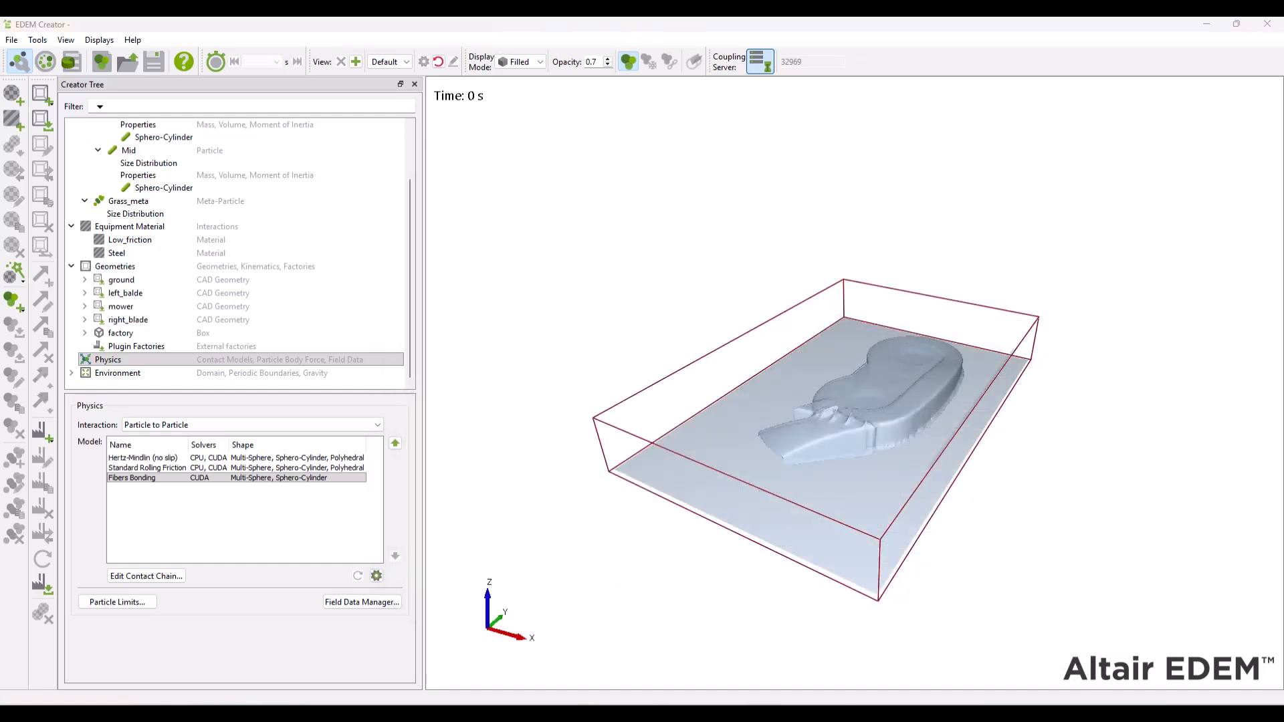
- Review the environment's domain and gravity settings, and save the simulation deck as mower in the lanw_mower folder
left_click(105, 373)
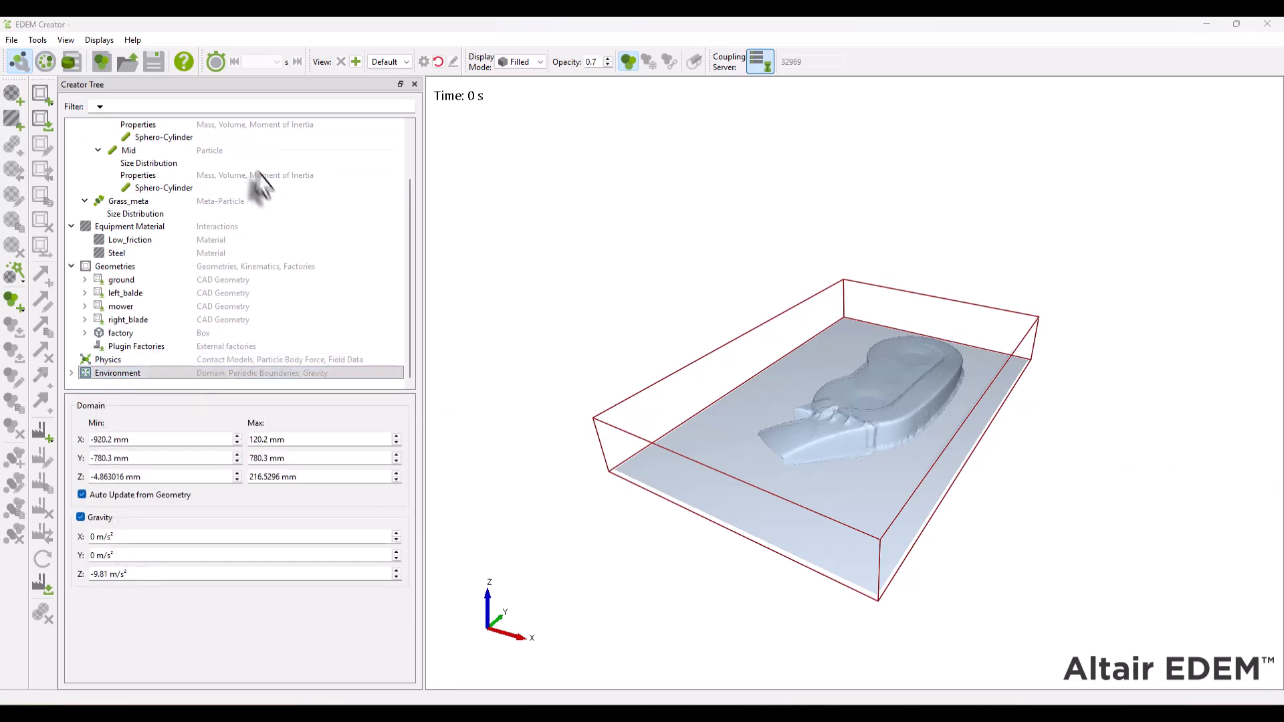
left_click(154, 62)
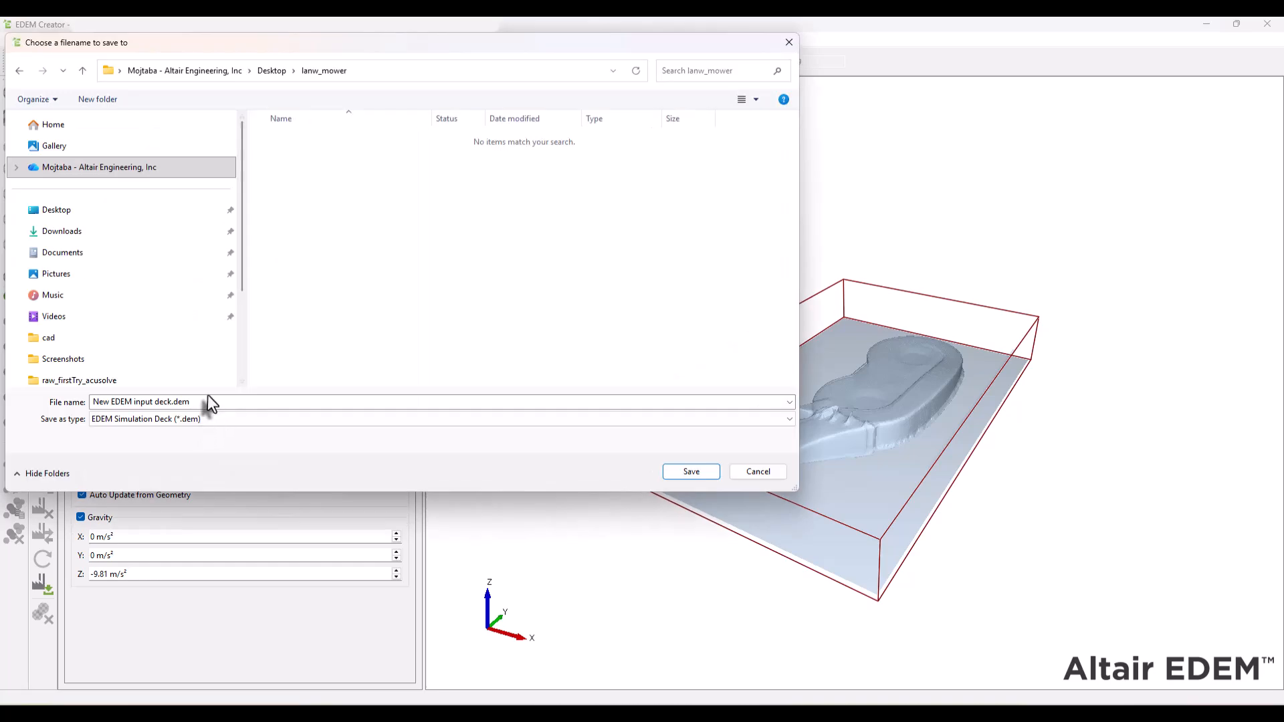
type("mower")
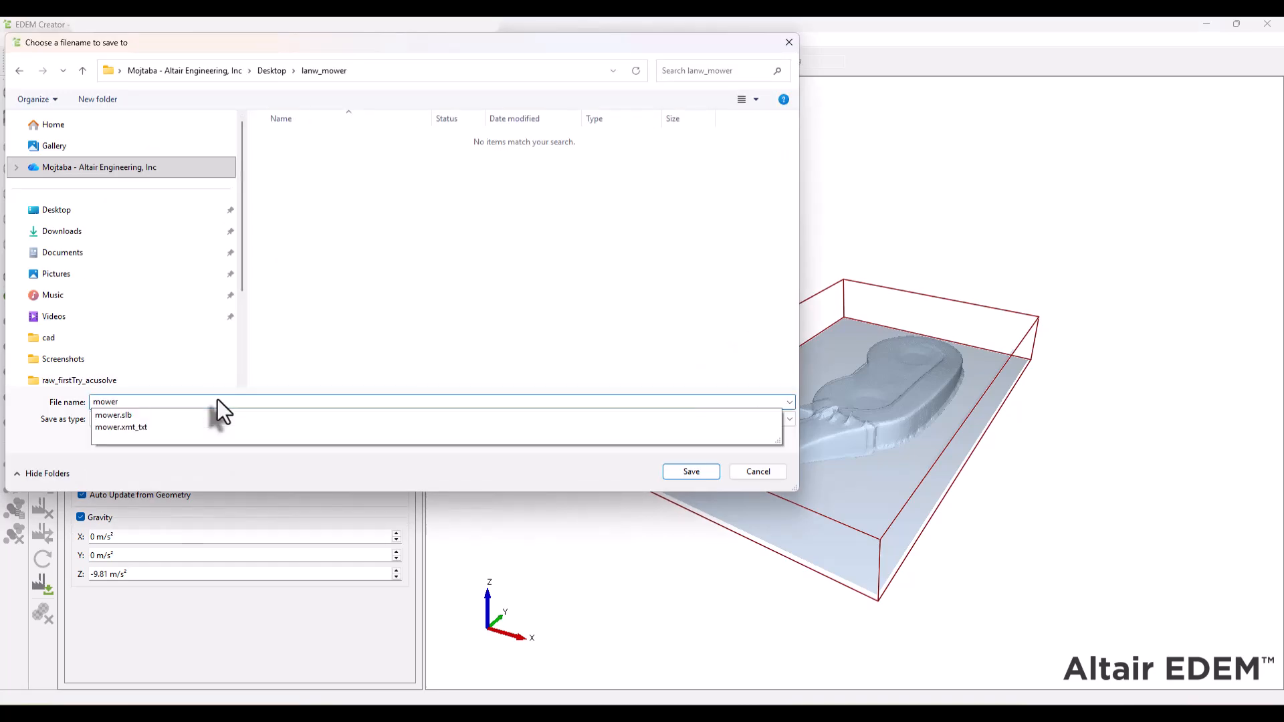
key("Return")
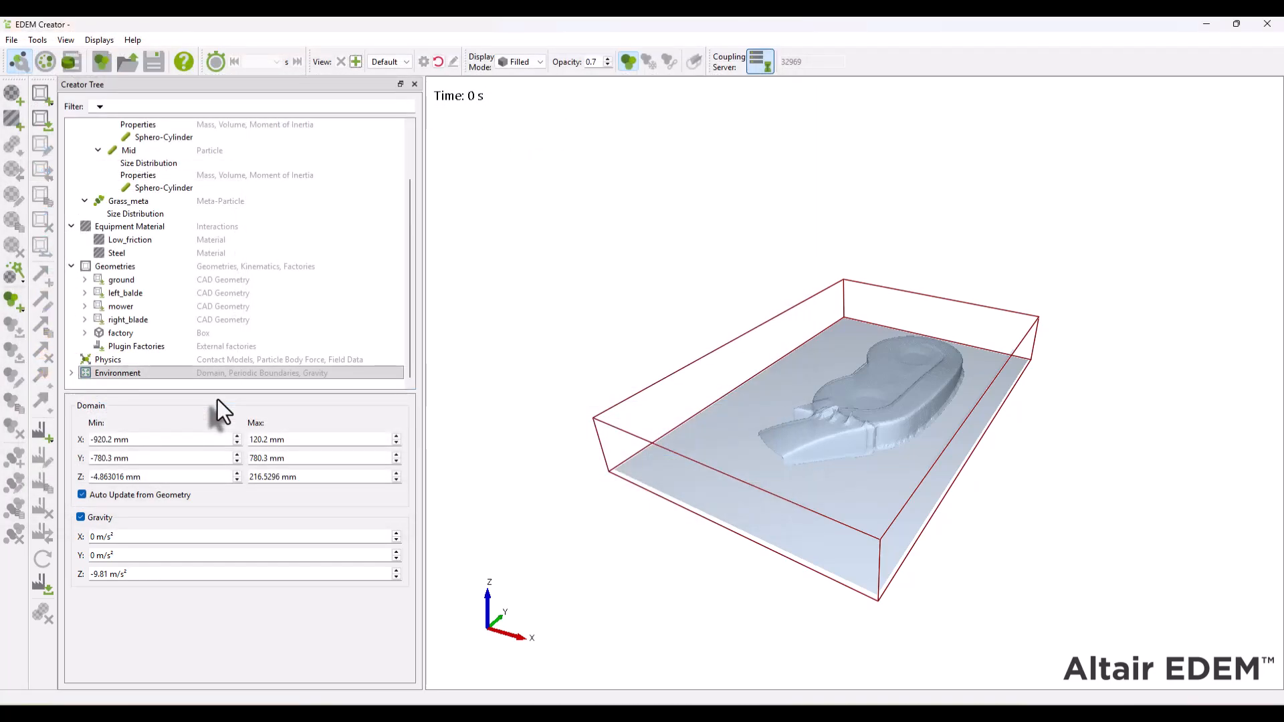
- Disable the automatic time step in the Simulator and set the Rayleigh percentage to 10 %
left_click(48, 62)
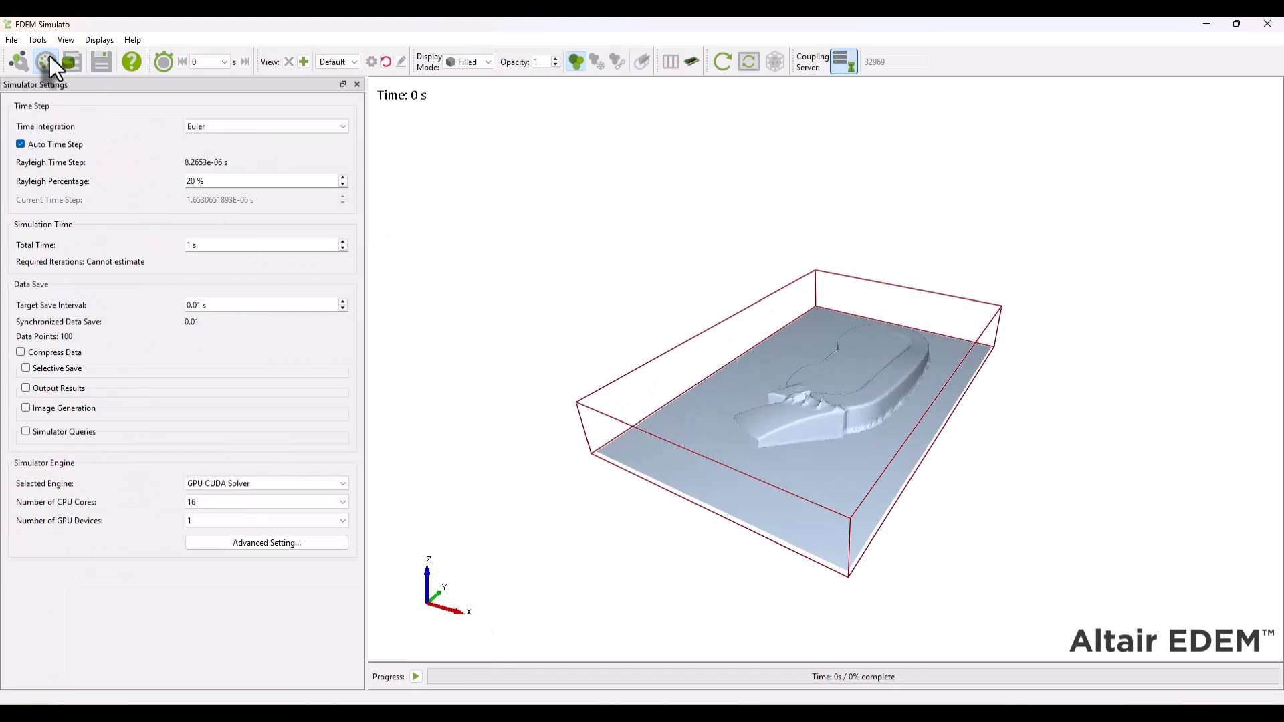
left_click(66, 148)
left_click(245, 182)
double_click(245, 182)
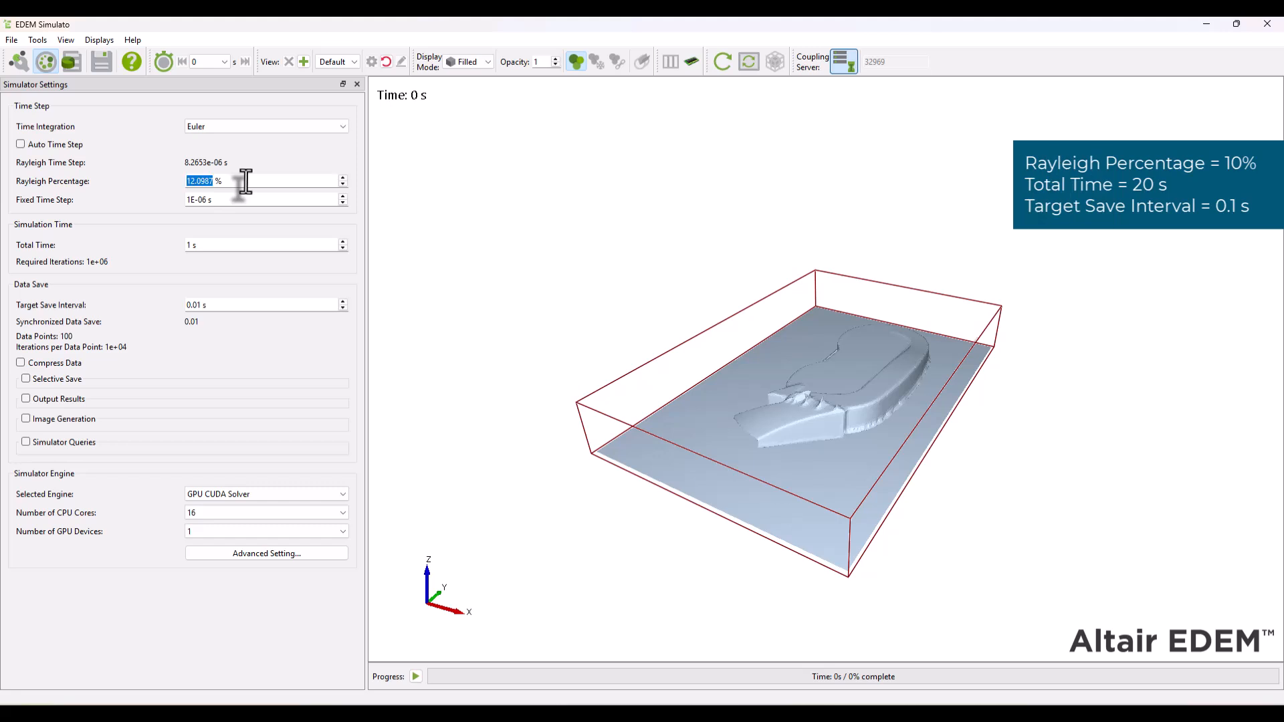
type("10")
key("Tab")
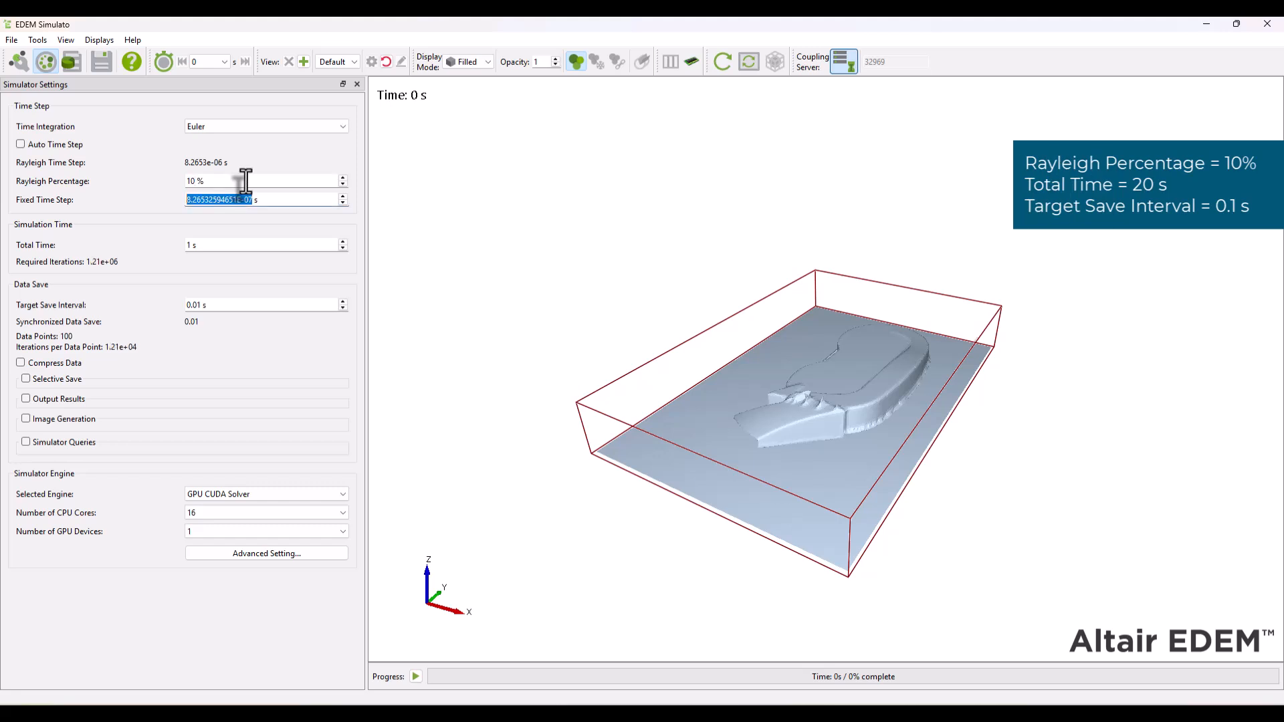
- Set the total simulation time to 20 s and the target save interval to 0.1 s, keeping GPU CUDA Solver as the engine
left_click(231, 247)
double_click(231, 246)
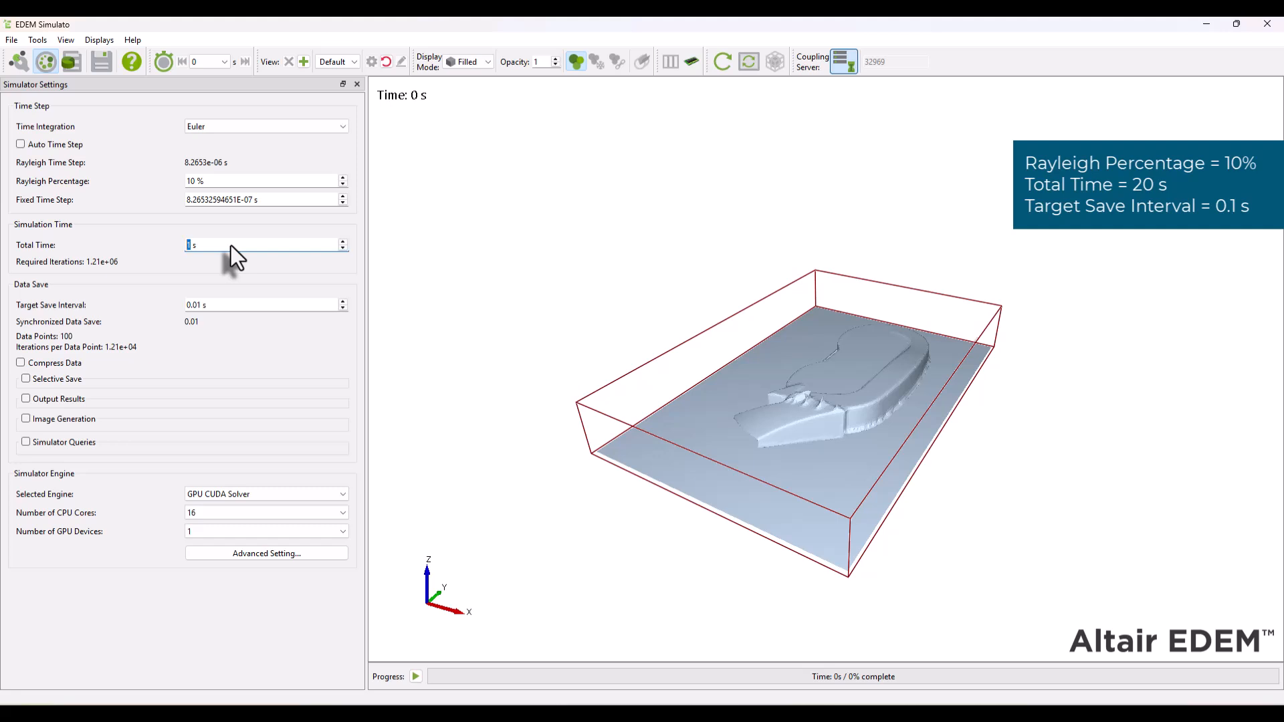
type("20")
key("Tab")
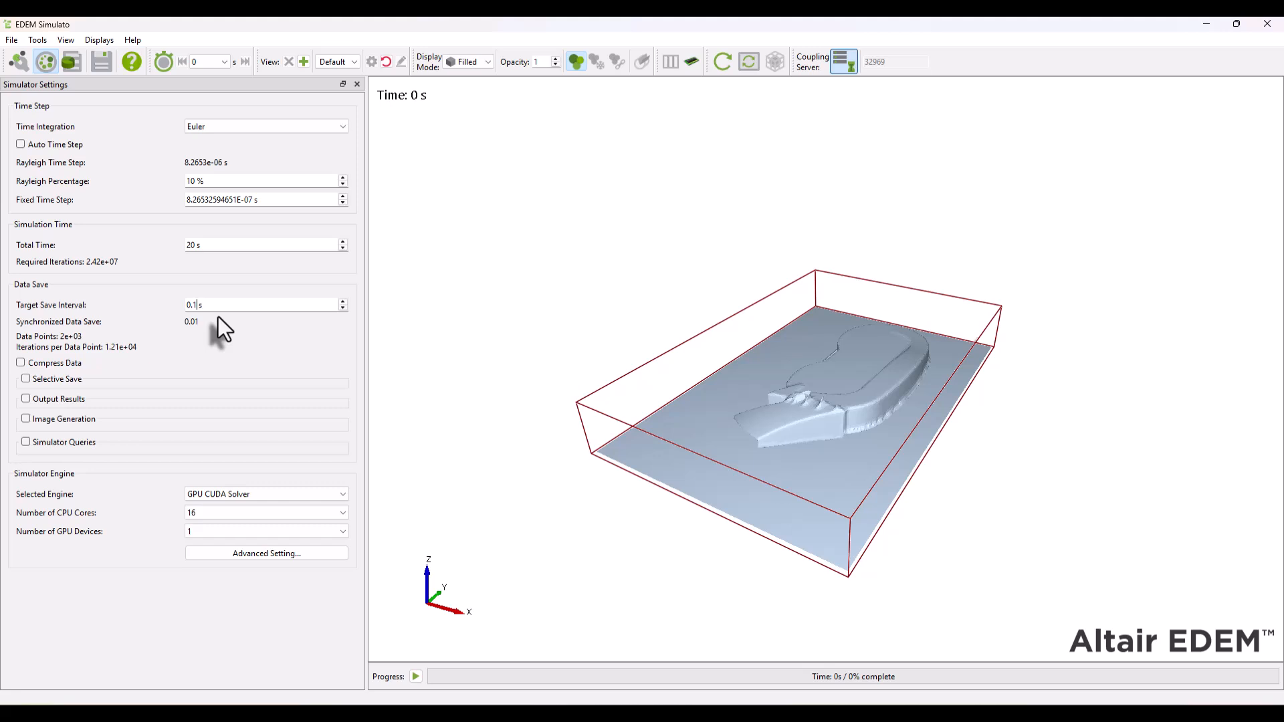
type("0.1")
key("Tab")
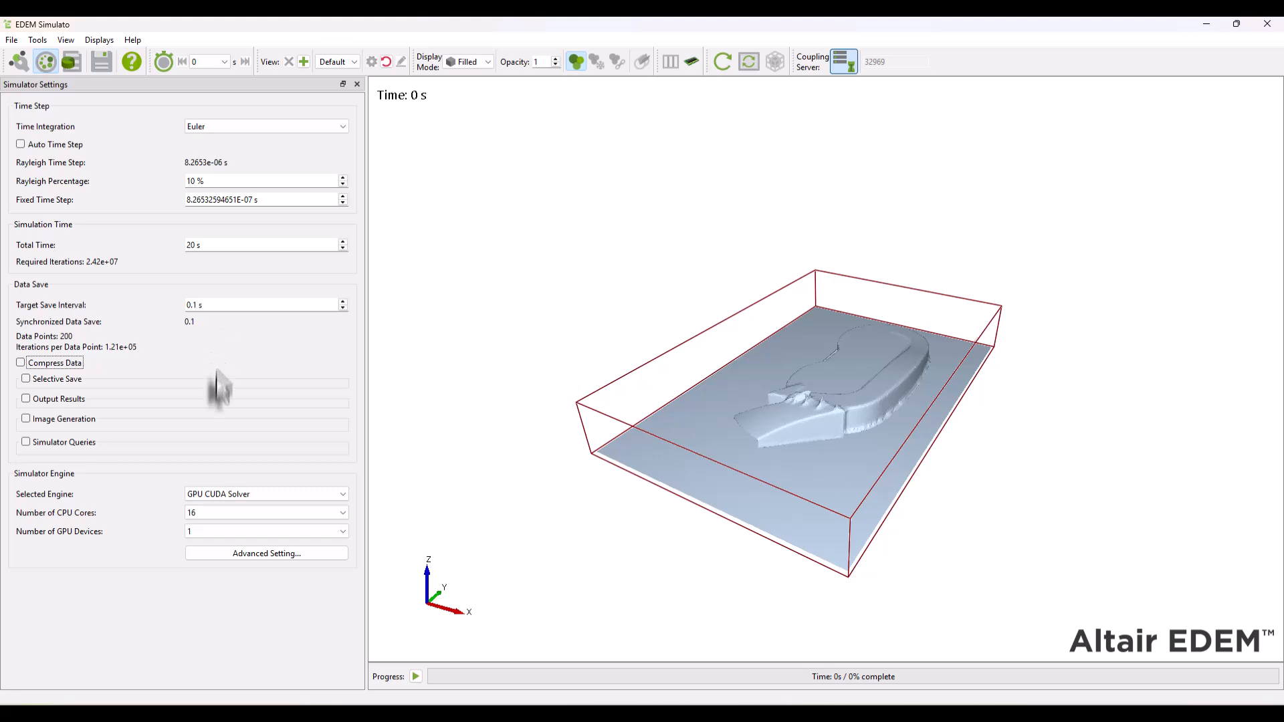
left_click(213, 496)
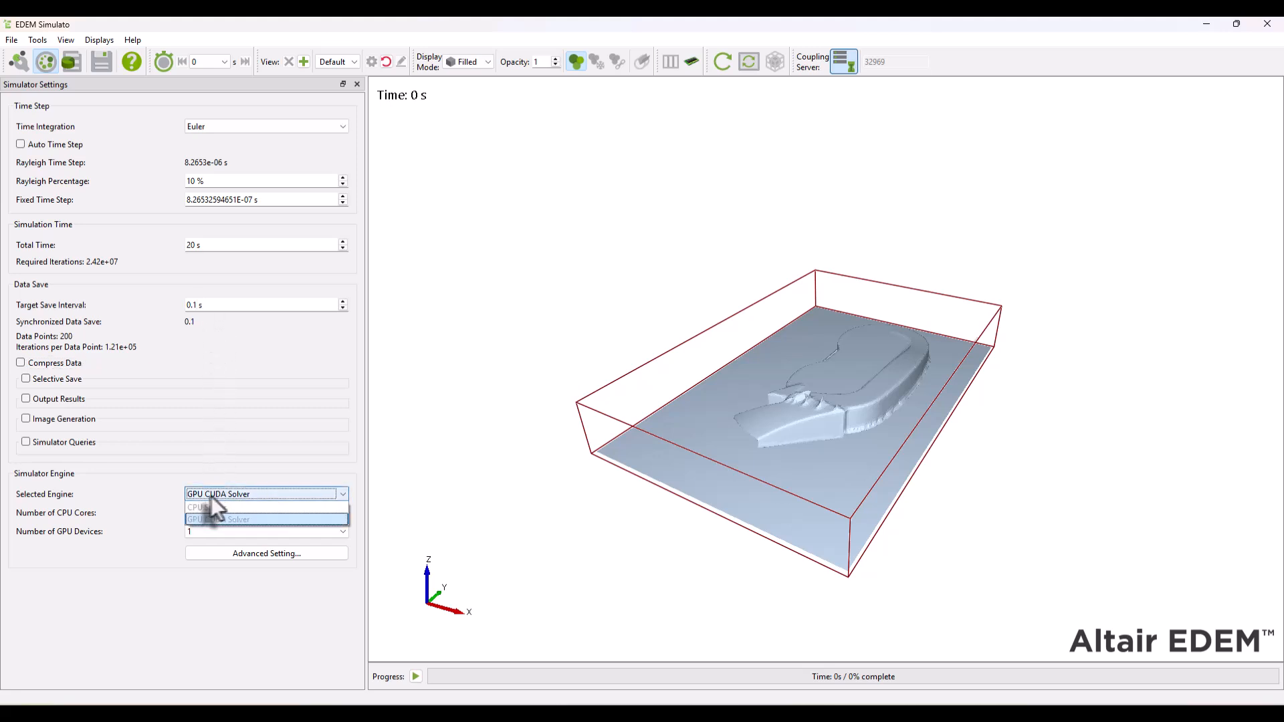
left_click(127, 505)
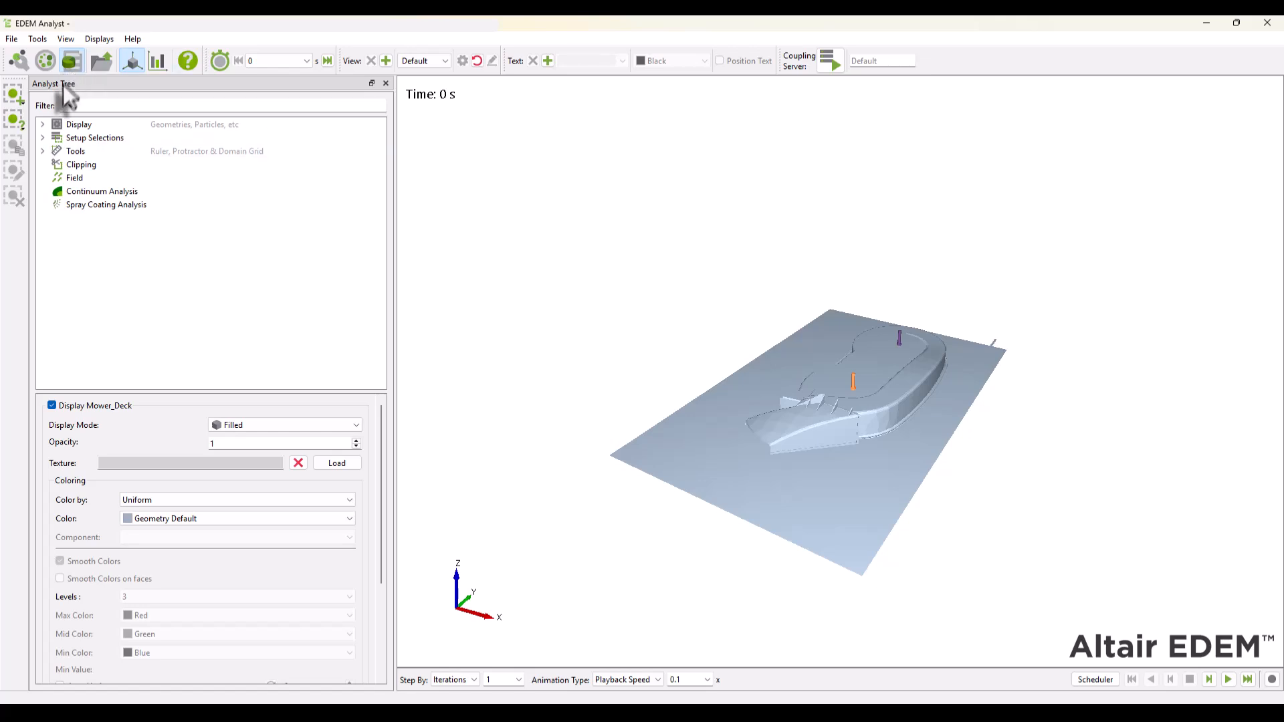
- Set the display opacity of the Mower_Deck, Mower_Deck_Lip and Chute geometries to 0.2
left_click(46, 126)
left_click(57, 139)
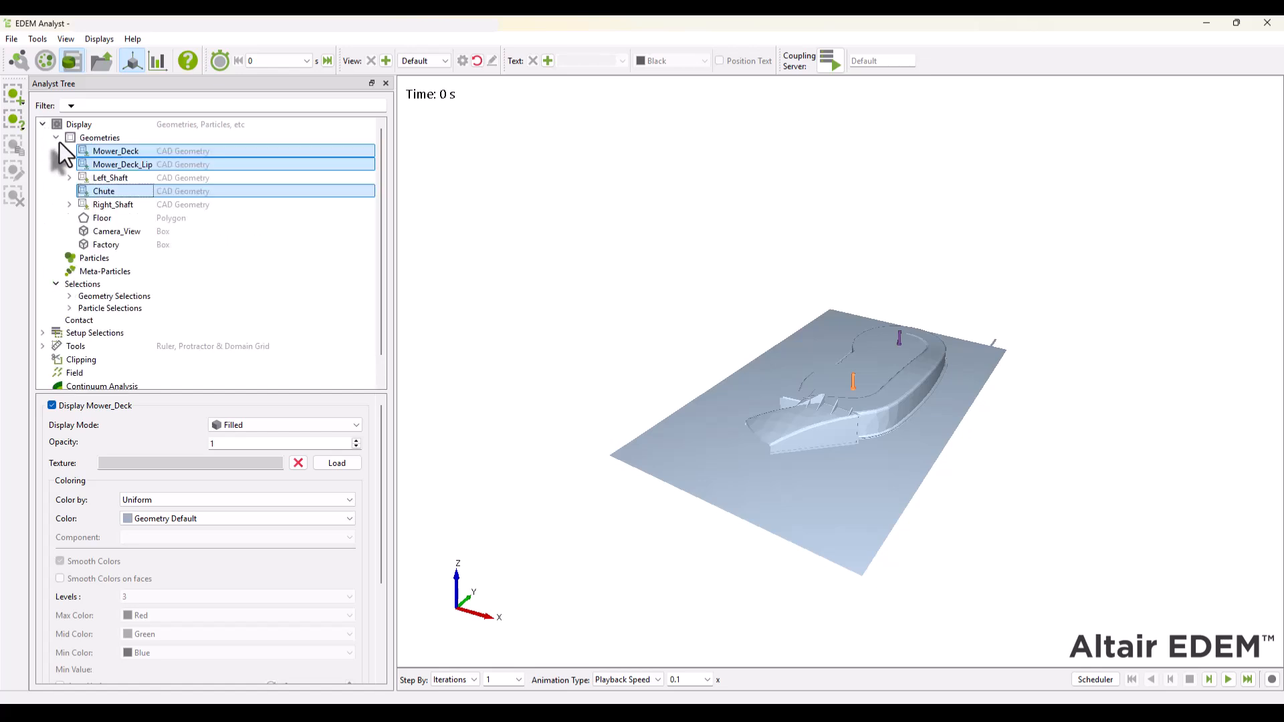
left_click(128, 152)
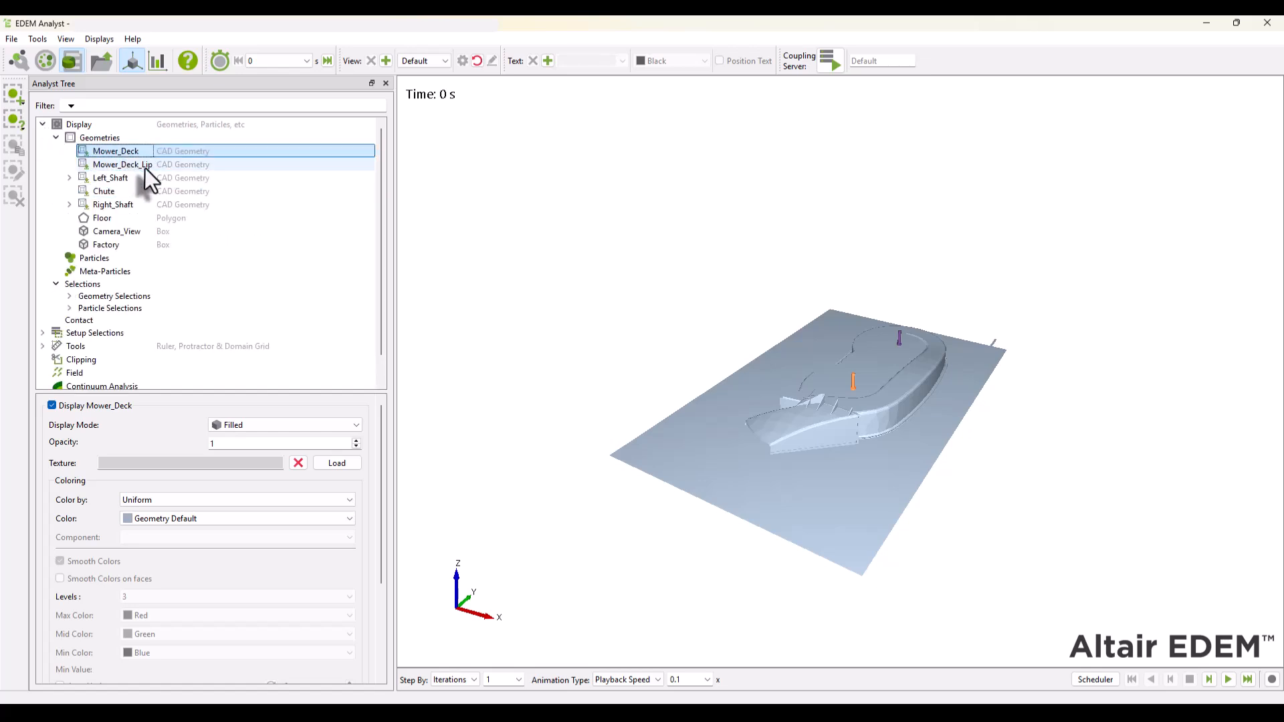
left_click(145, 167, "ctrl")
left_click(107, 192, "ctrl")
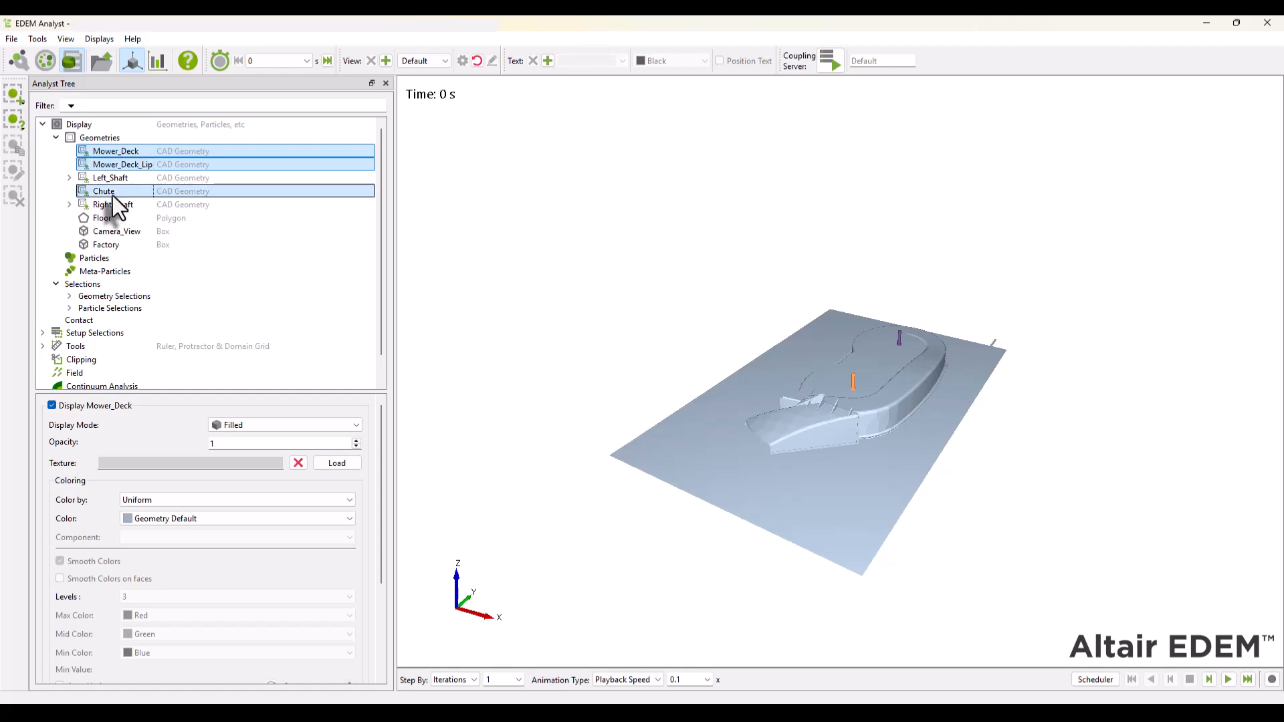
double_click(230, 443)
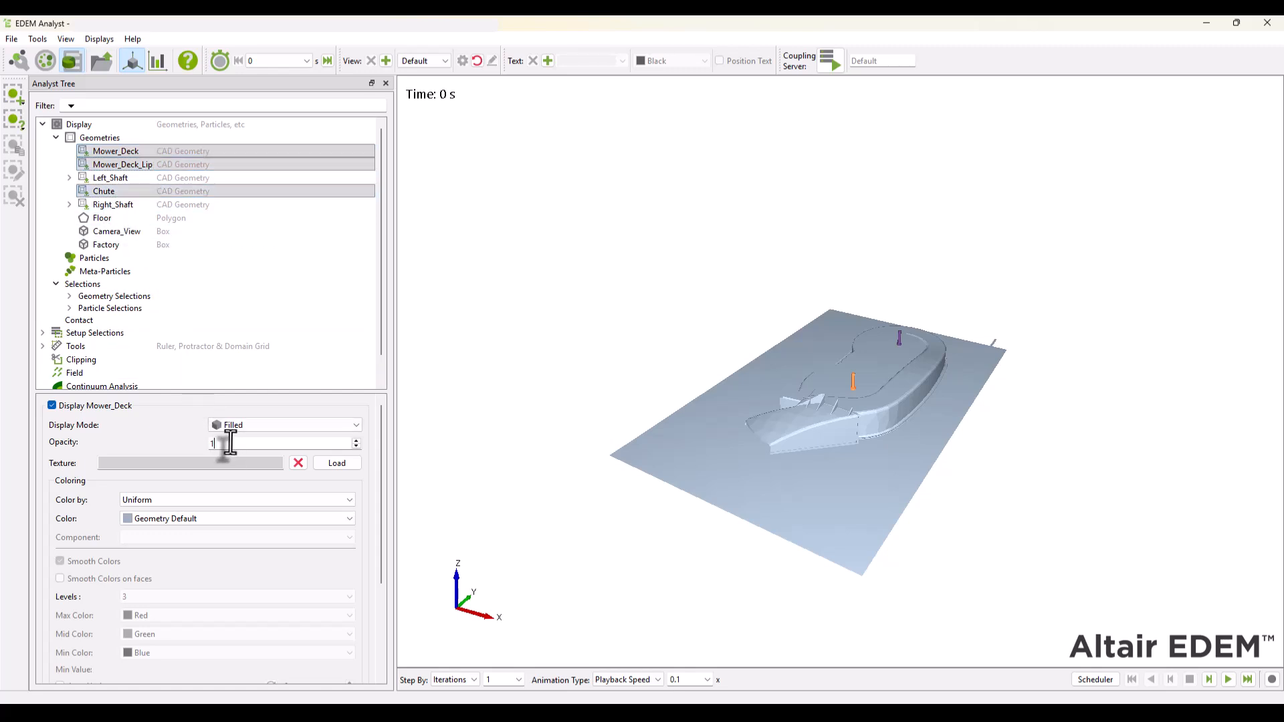
type("0.2")
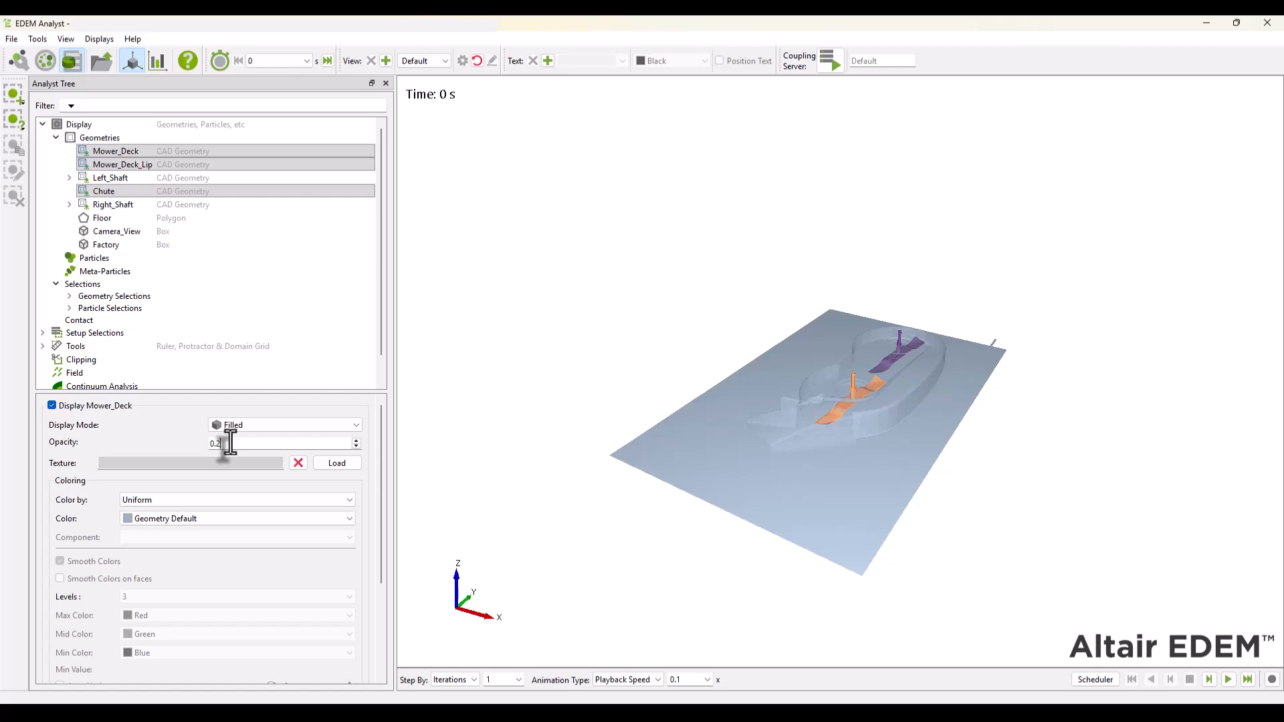
- Play the simulation and stop it at about 1.31 s, then display the meta-particles coloured by Length (Distance Based)
left_click(1230, 681)
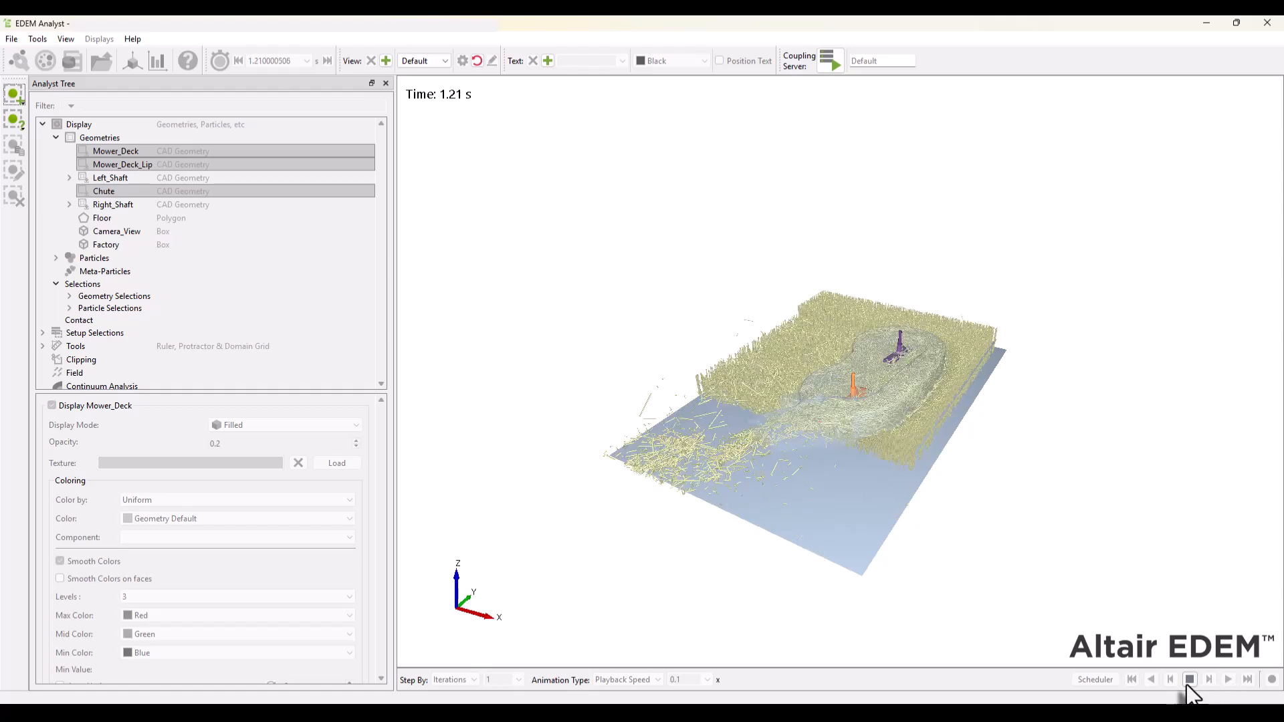
left_click(1189, 681)
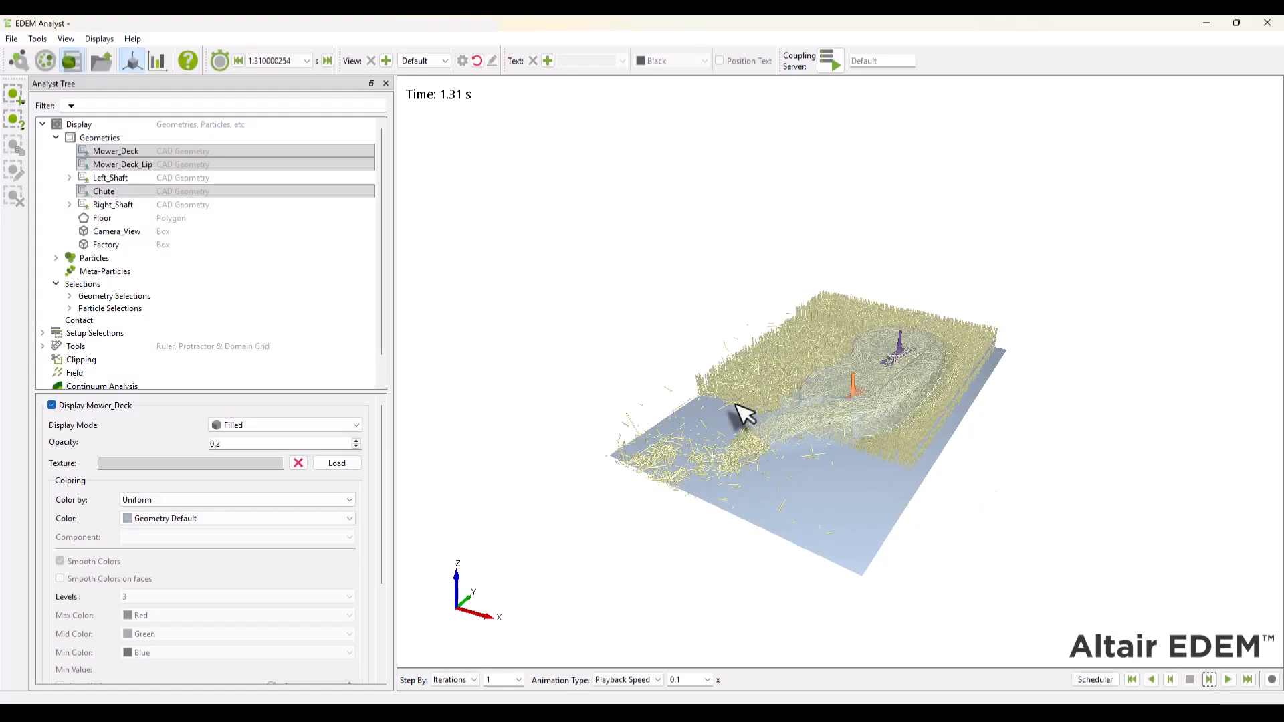
left_click(97, 271)
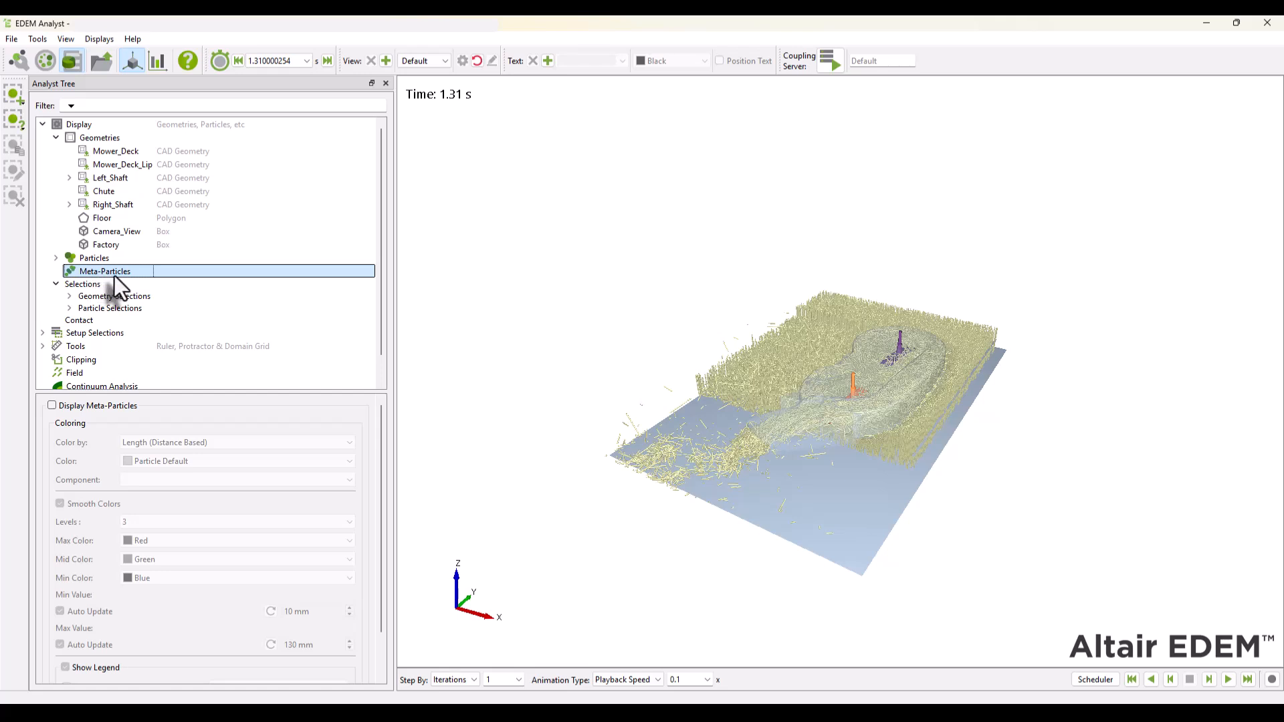
left_click(78, 405)
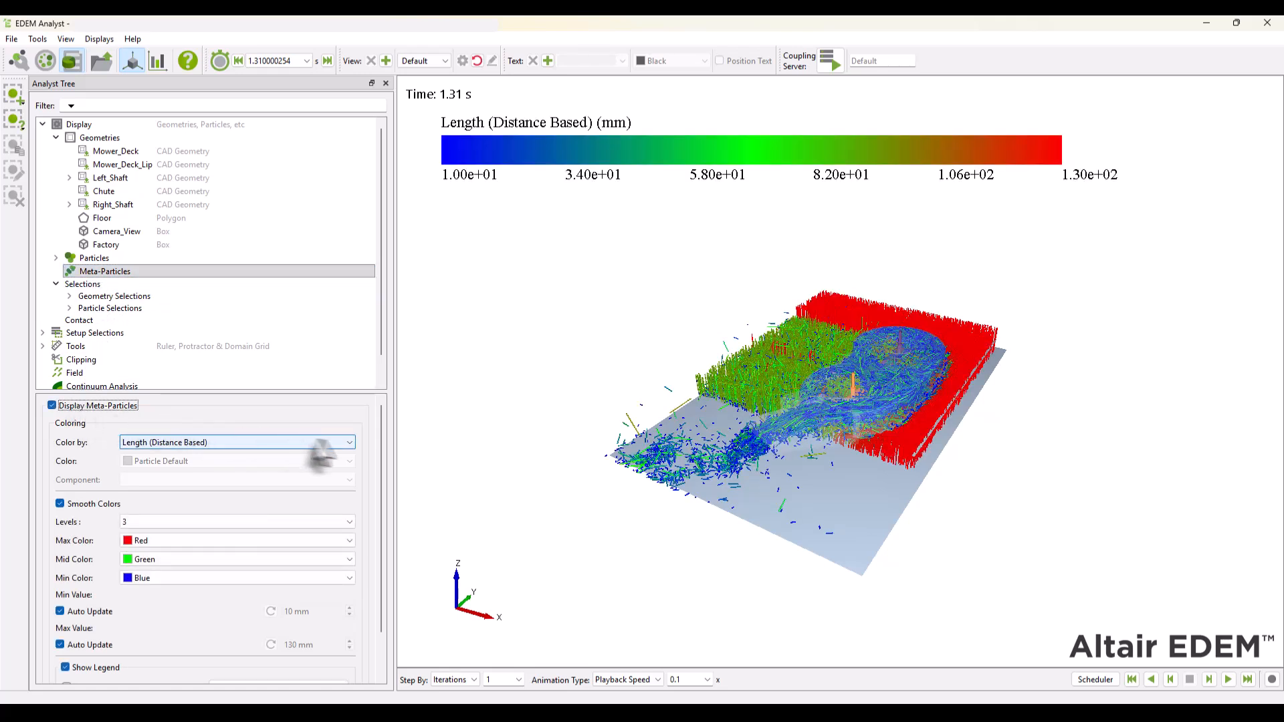
left_click(337, 442)
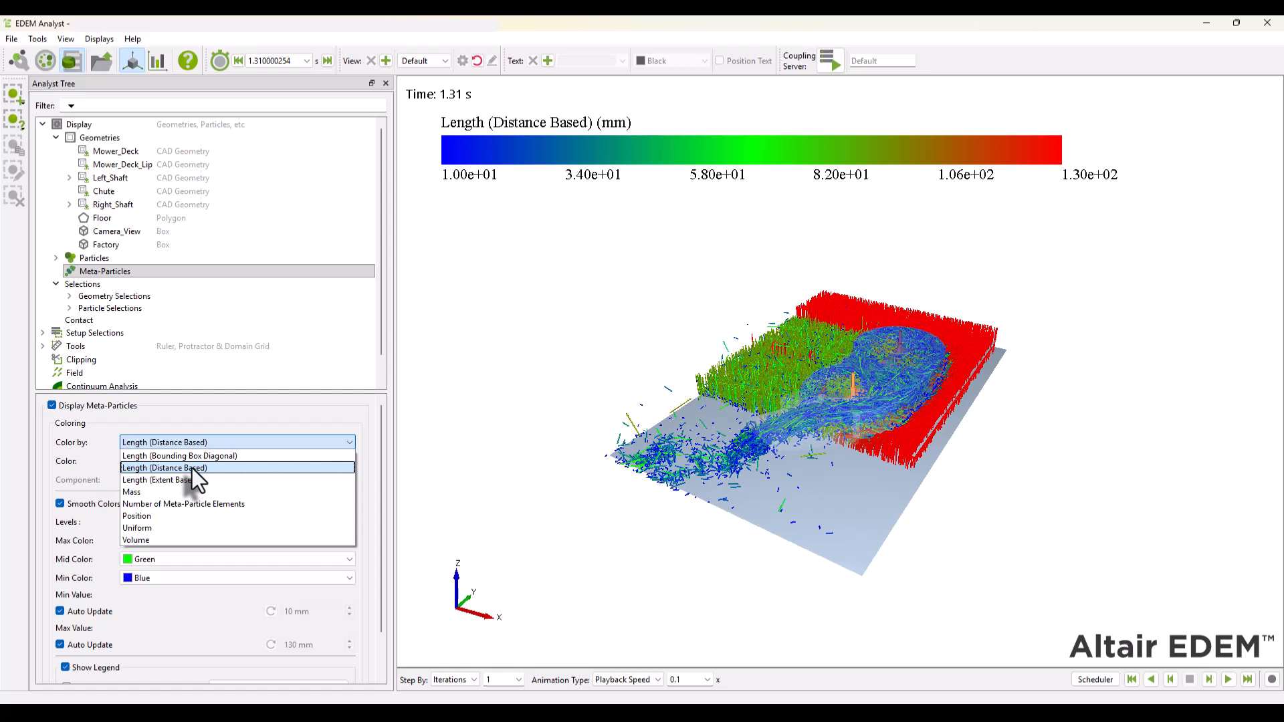
left_click(224, 471)
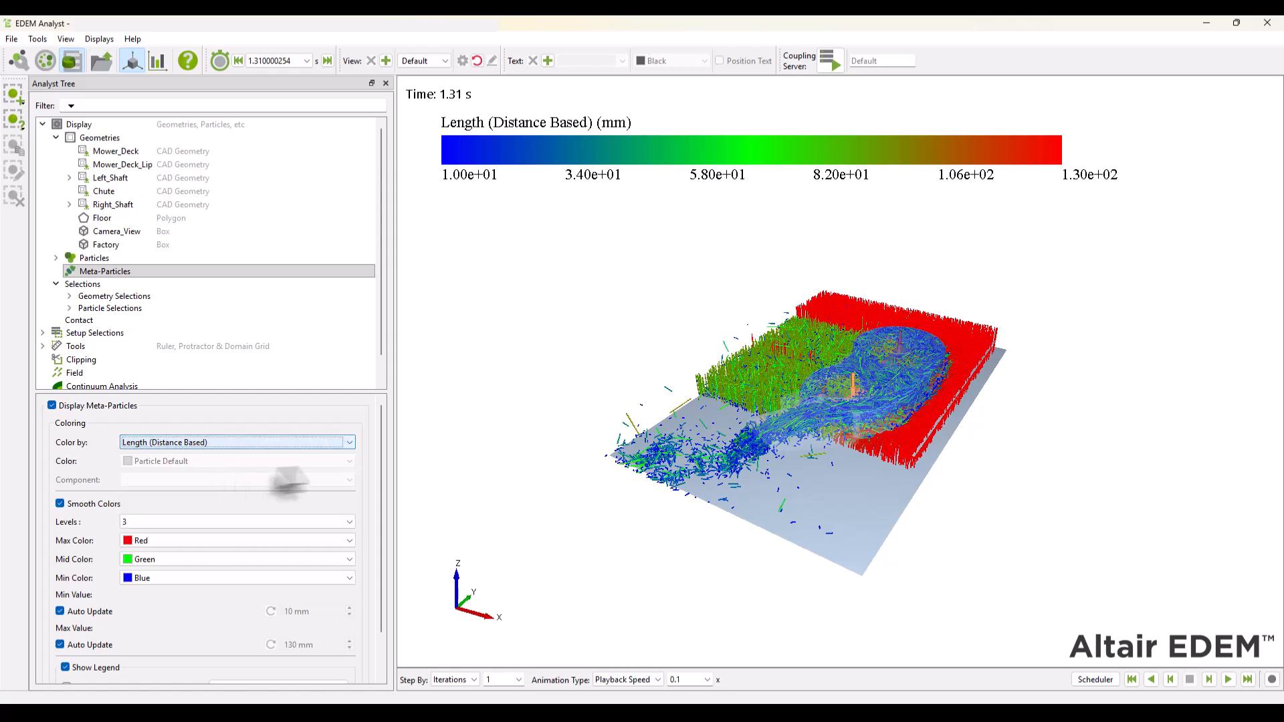